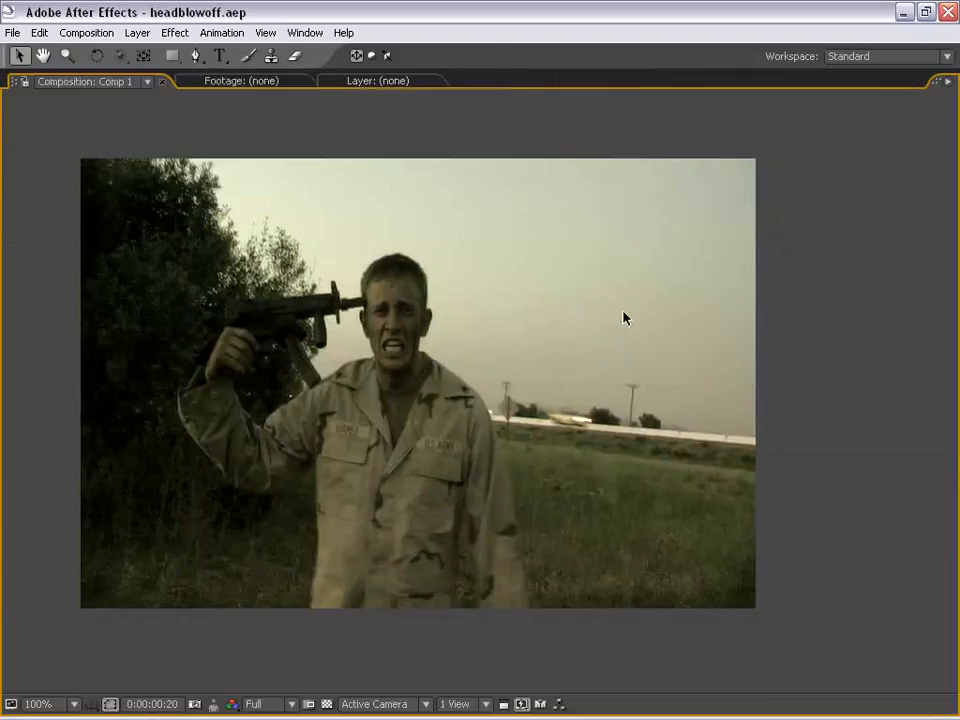
Step: Review the source clip suicide.mov in its own viewer from the beginning and close the viewer
{"action": "key", "text": "KP_0"}
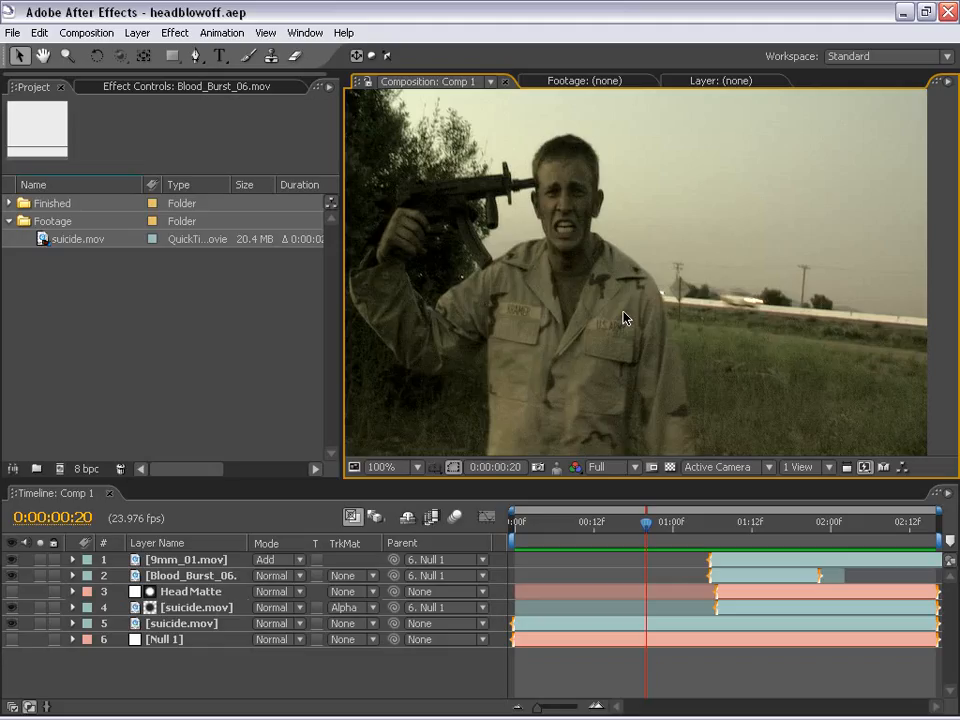
{"action": "double_click", "coordinate": [47, 242]}
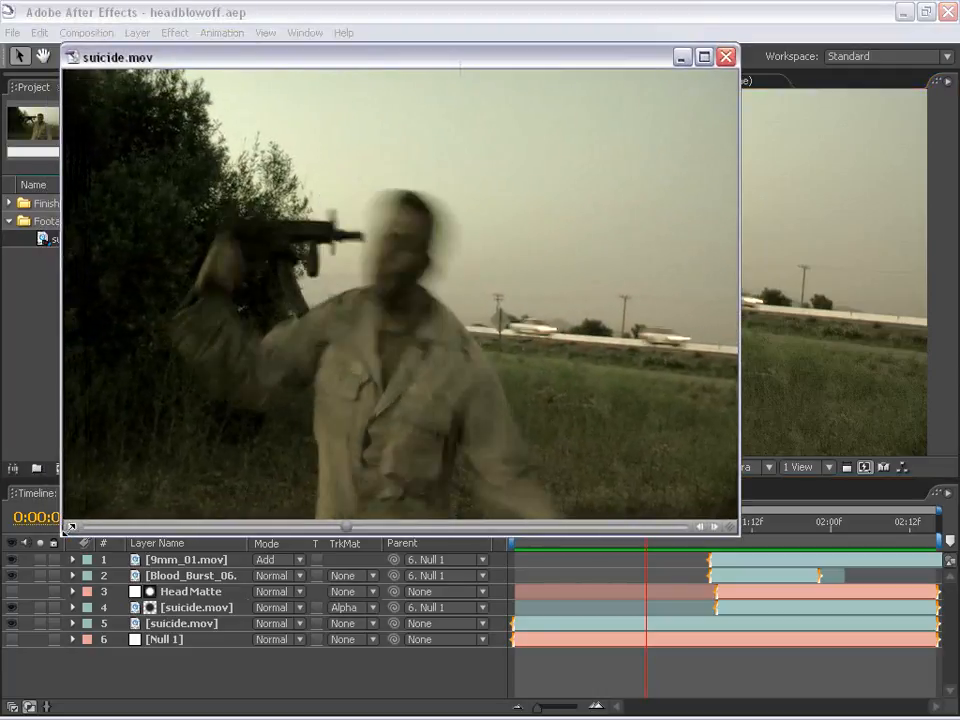
{"action": "left_click", "coordinate": [88, 526]}
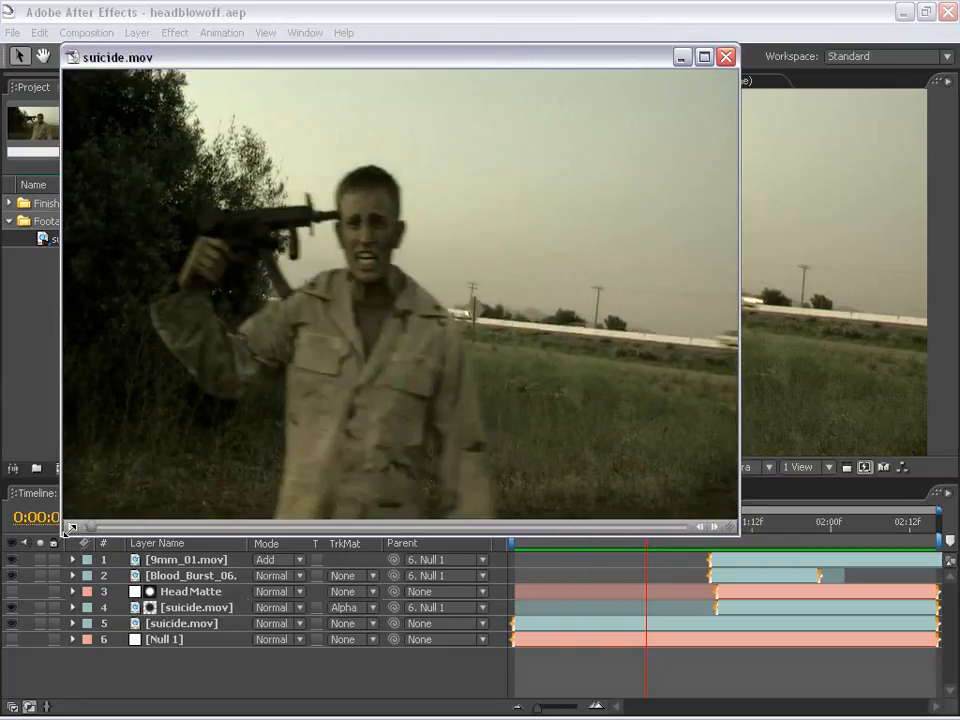
{"action": "left_click", "coordinate": [70, 528]}
{"action": "left_click", "coordinate": [726, 57]}
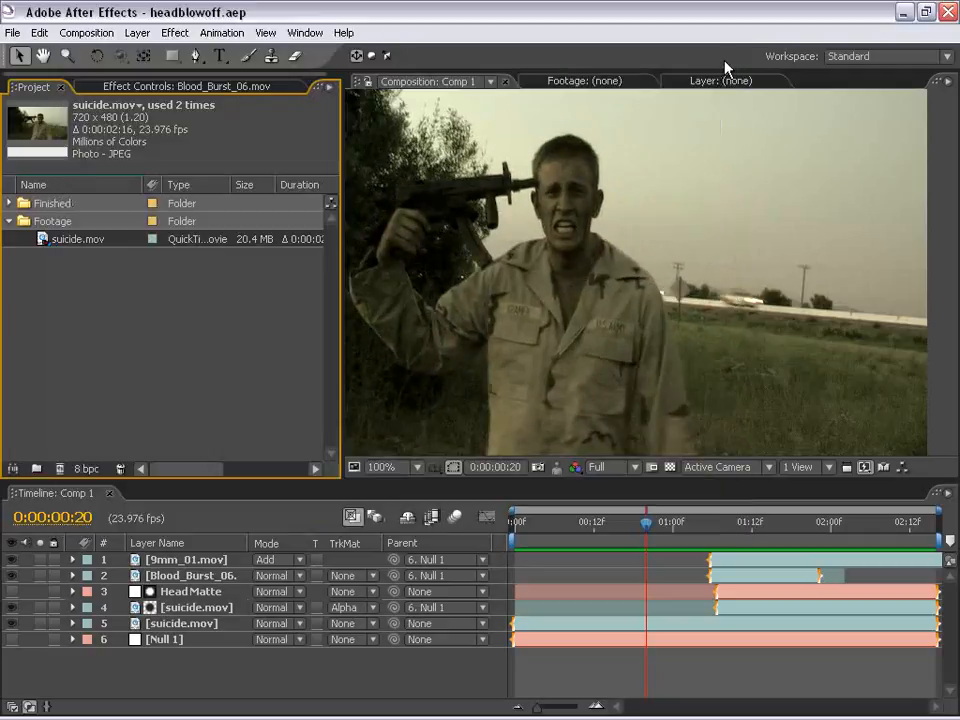
Step: Create a new composition from suicide.mov and scrub through its footage
{"action": "left_click_drag", "start_coordinate": [43, 243], "coordinate": [60, 468]}
{"action": "scroll", "coordinate": [477, 336], "scroll_direction": "down", "scroll_amount": 2}
{"action": "left_click", "coordinate": [530, 595]}
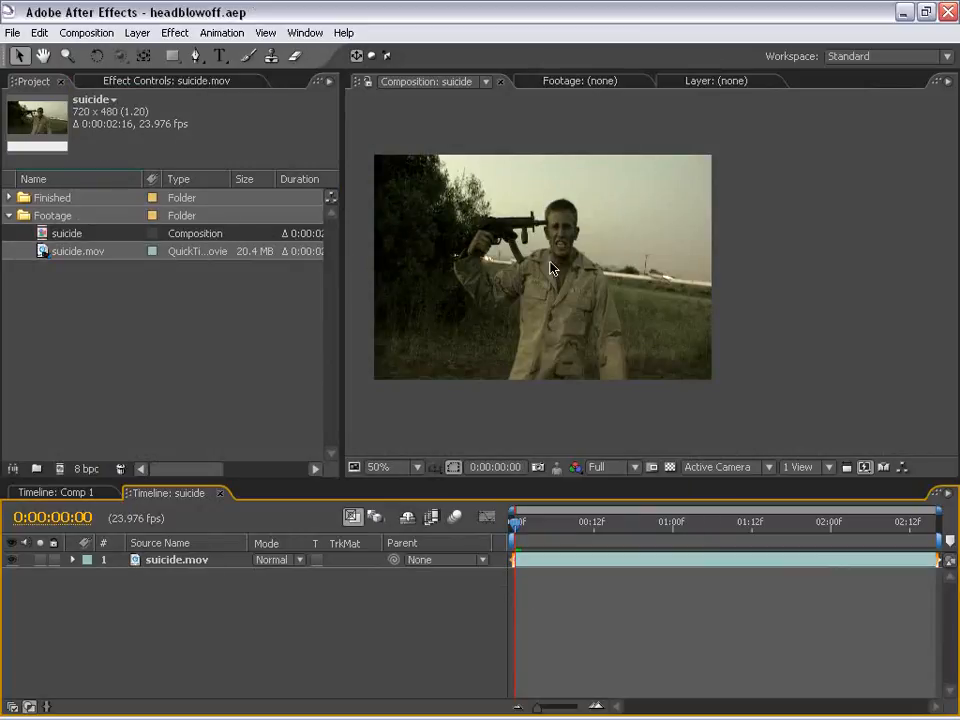
{"action": "left_click_drag", "start_coordinate": [521, 511], "coordinate": [615, 555]}
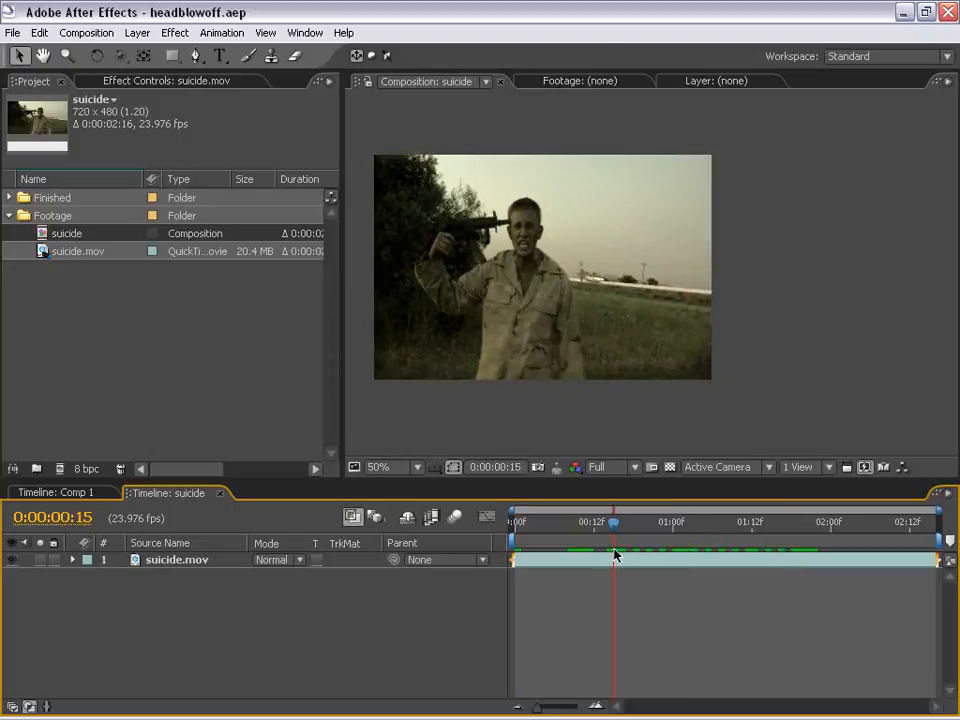
{"action": "left_click_drag", "start_coordinate": [612, 611], "coordinate": [500, 321]}
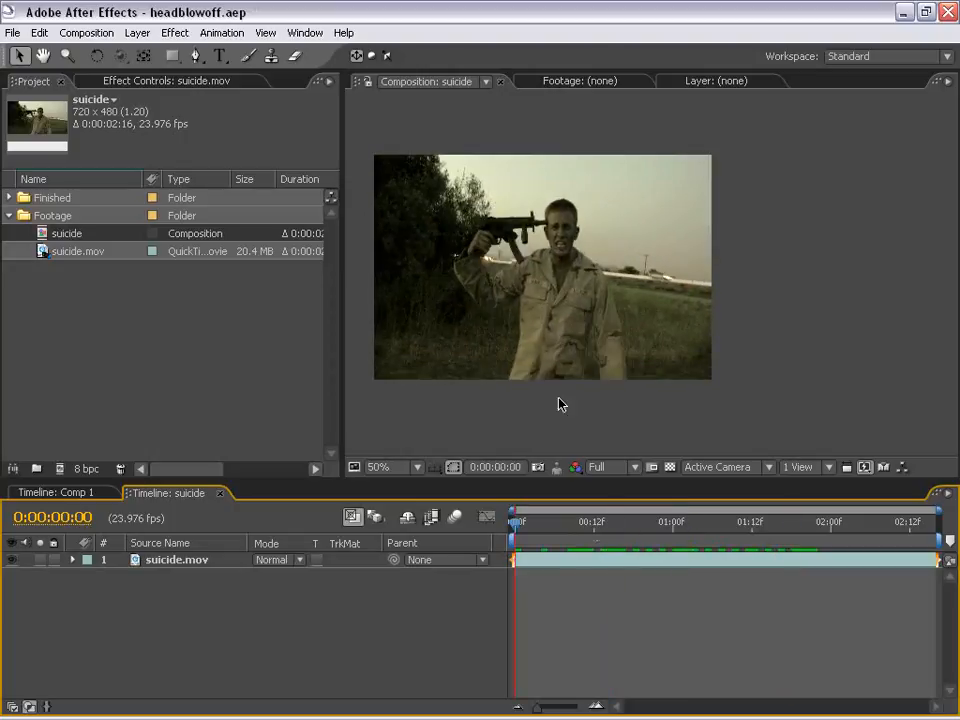
{"action": "left_click_drag", "start_coordinate": [480, 224], "coordinate": [512, 232]}
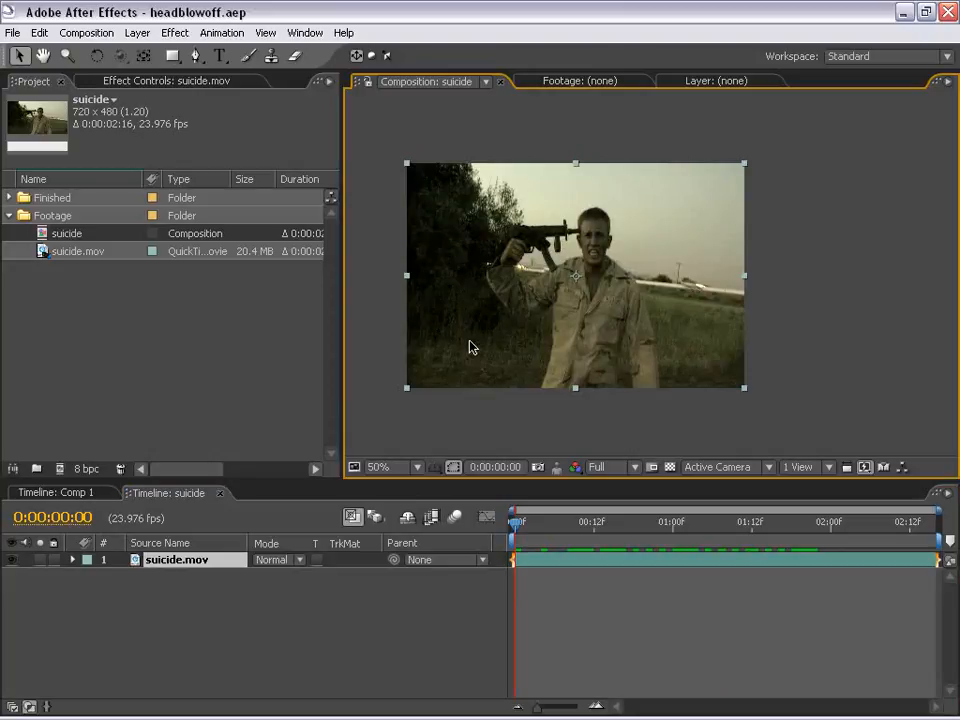
{"action": "left_click", "coordinate": [480, 413]}
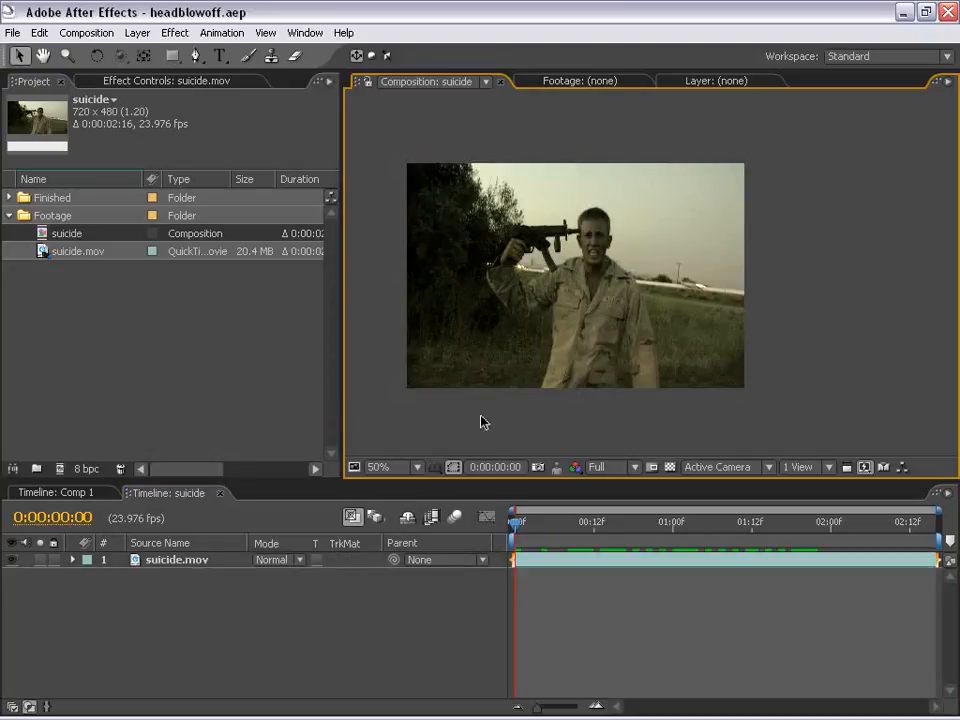
Step: Switch the workspace to Motion Tracking
{"action": "key", "text": "grave"}
{"action": "left_click_drag", "start_coordinate": [347, 434], "coordinate": [424, 432]}
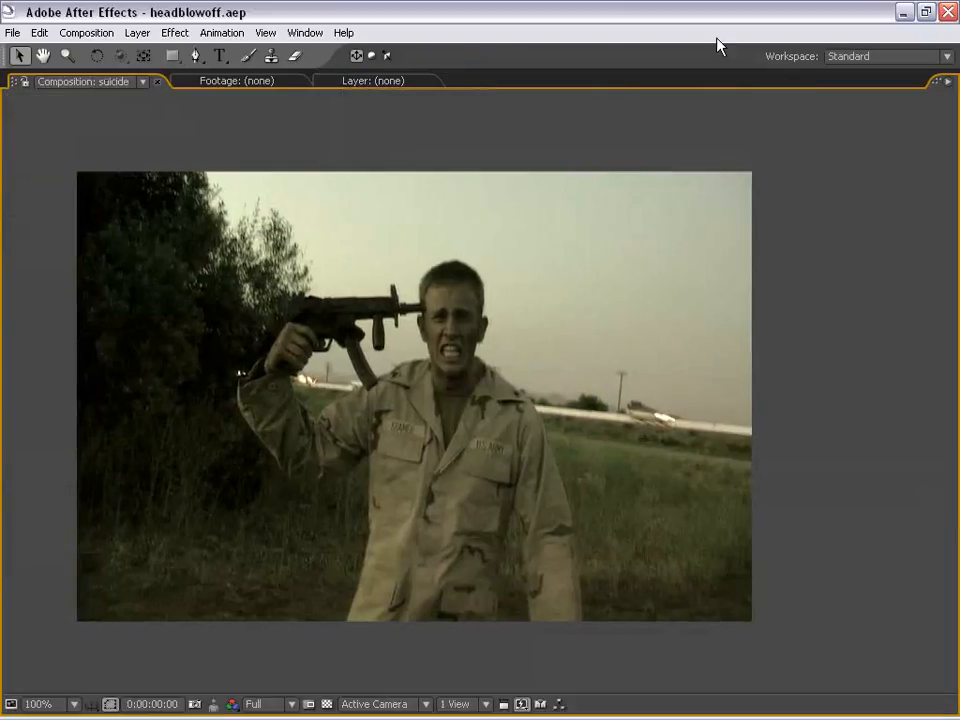
{"action": "left_click", "coordinate": [857, 59]}
{"action": "left_click", "coordinate": [866, 139]}
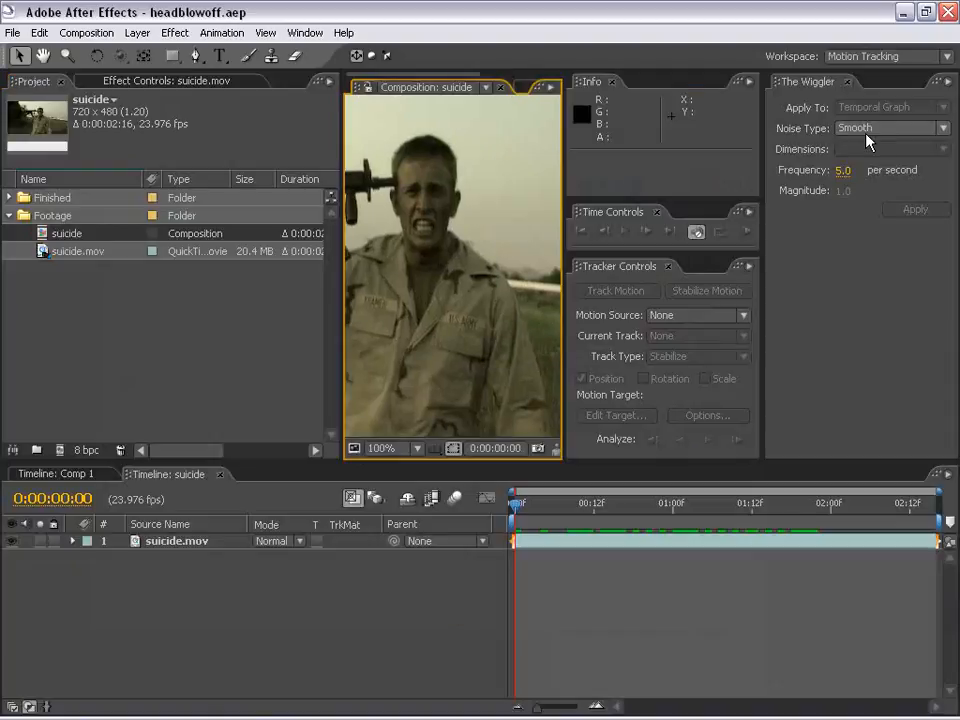
{"action": "left_click_drag", "start_coordinate": [566, 210], "coordinate": [670, 214]}
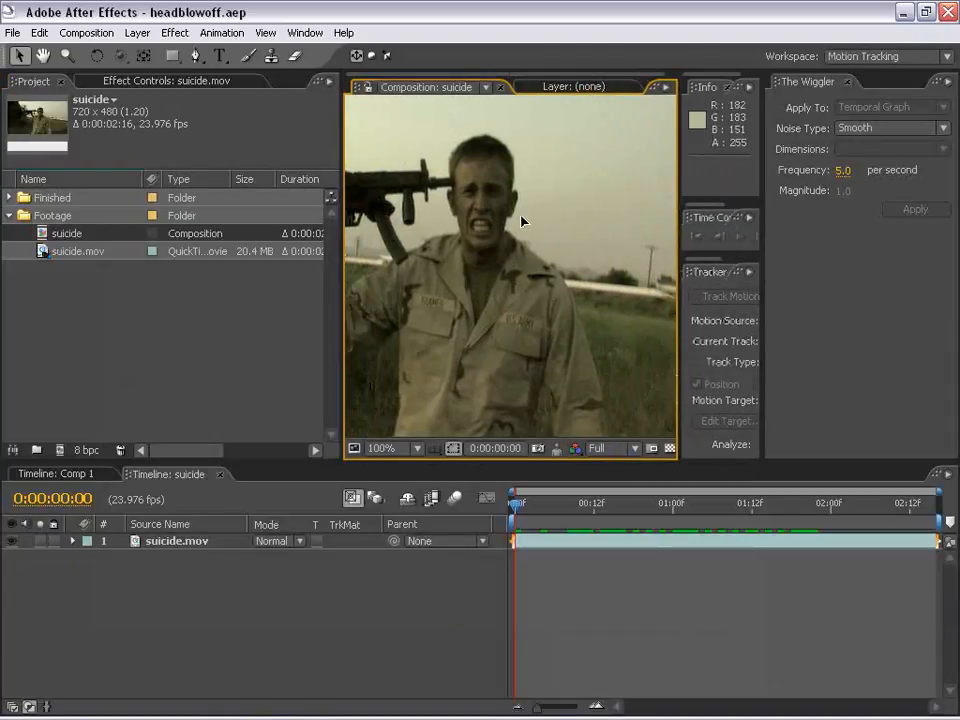
Step: Start Track Motion on the suicide.mov layer with both position and rotation enabled
{"action": "left_click", "coordinate": [521, 281]}
{"action": "left_click_drag", "start_coordinate": [673, 281], "coordinate": [525, 265]}
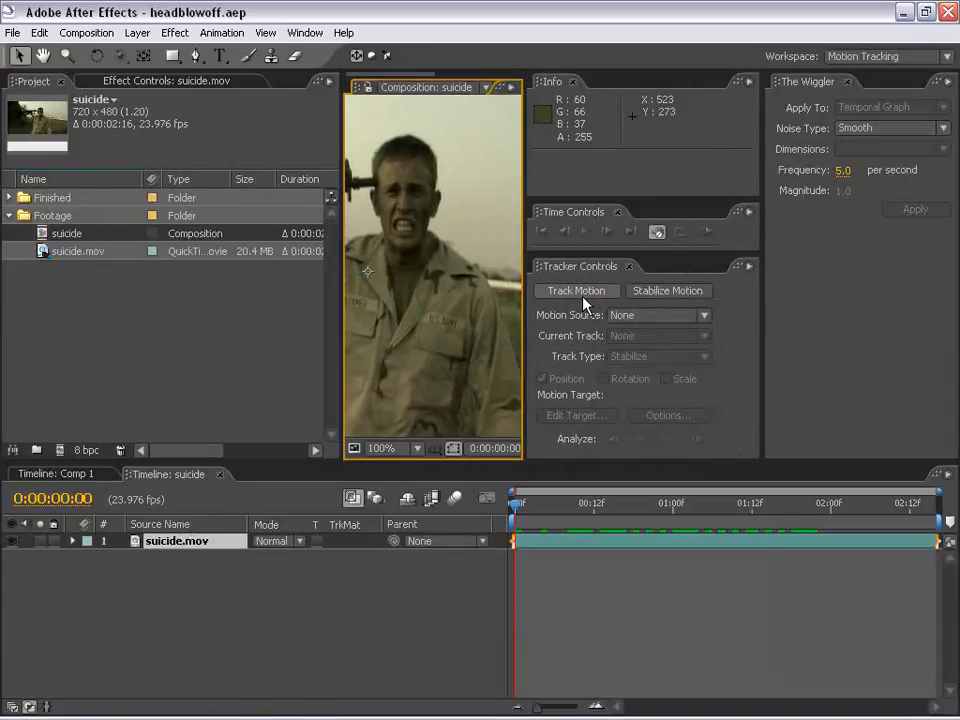
{"action": "left_click", "coordinate": [577, 292]}
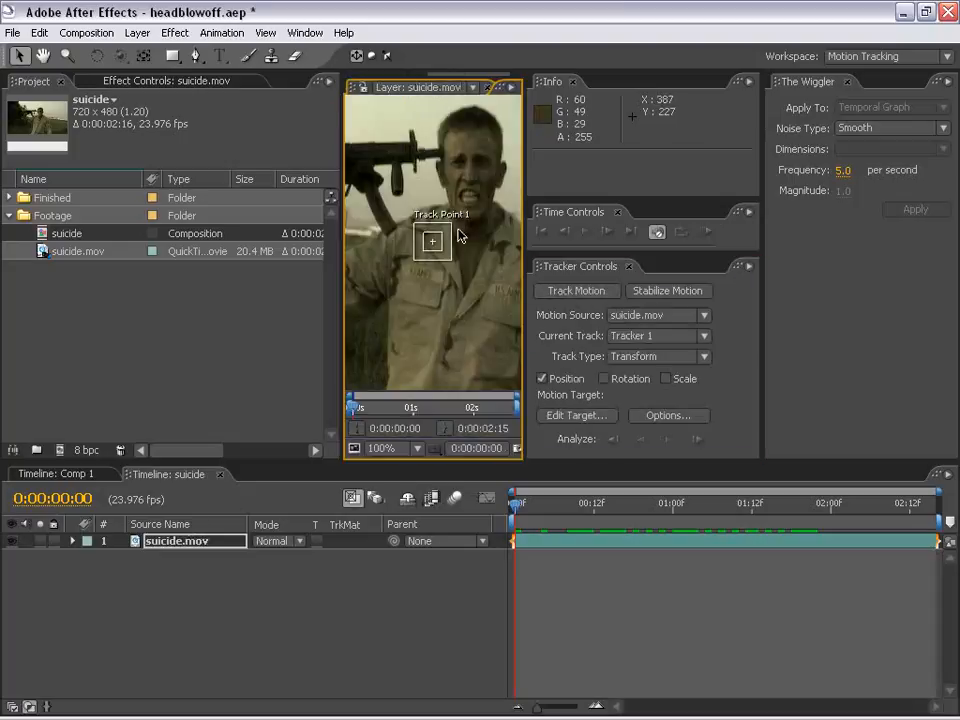
{"action": "left_click", "coordinate": [604, 379]}
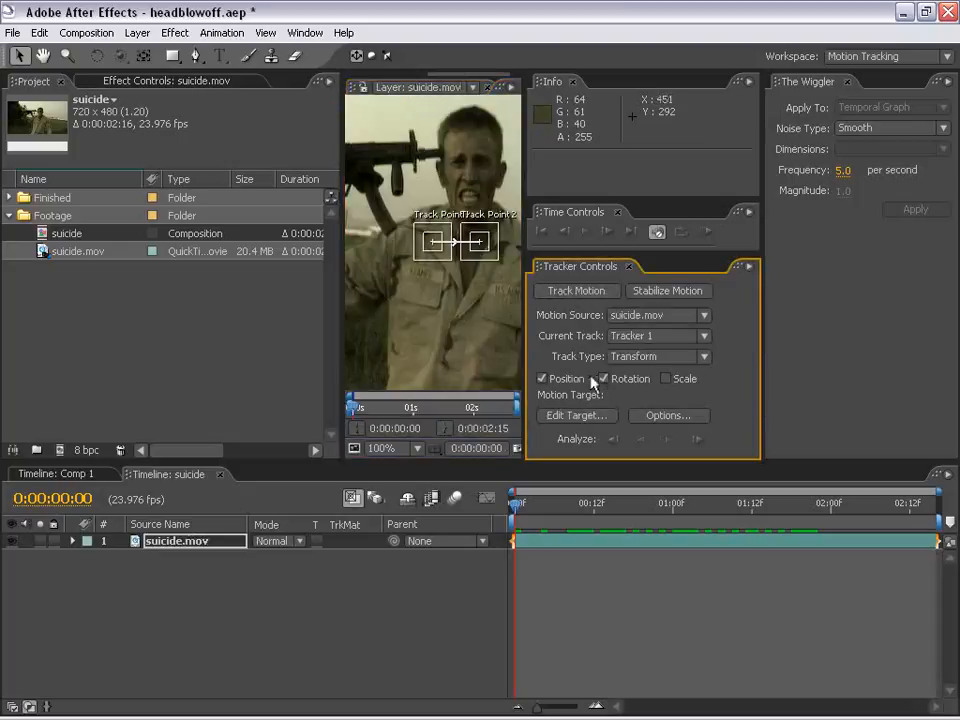
Step: Preview the clip in the enlarged layer view and place Track Point 1 on the foliage near the footage's left edge
{"action": "key", "text": "grave"}
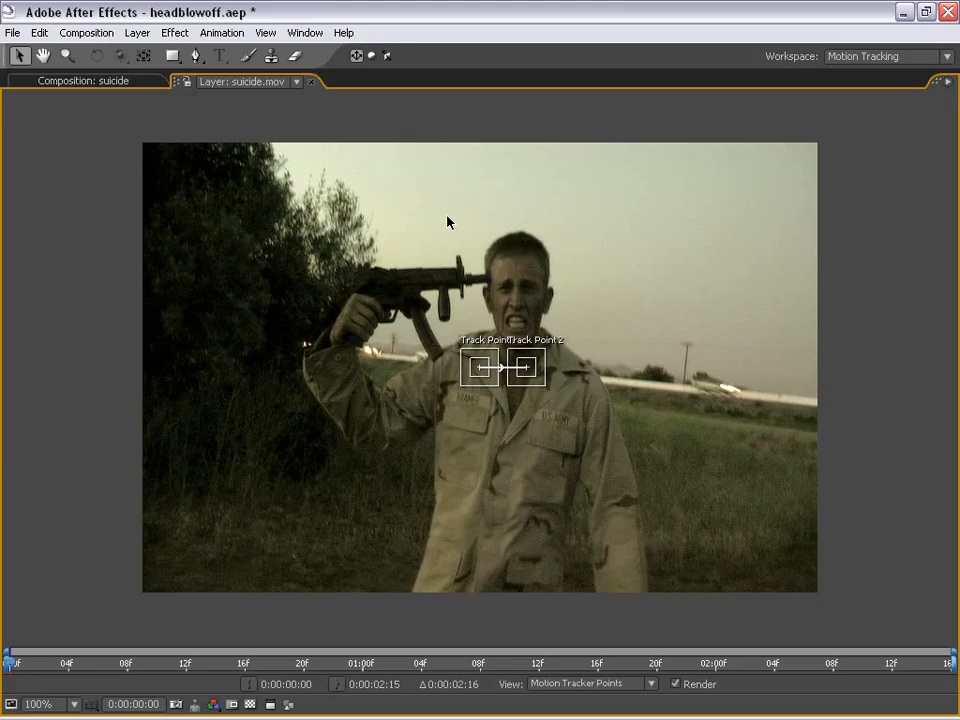
{"action": "left_click_drag", "start_coordinate": [591, 308], "coordinate": [577, 288]}
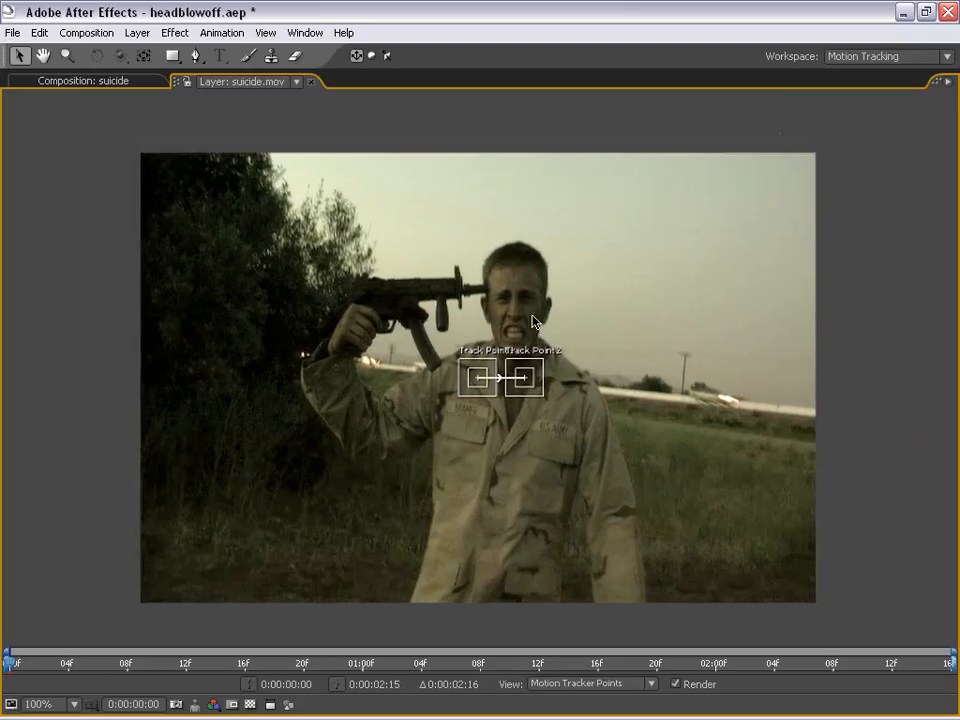
{"action": "left_click_drag", "start_coordinate": [518, 380], "coordinate": [531, 359]}
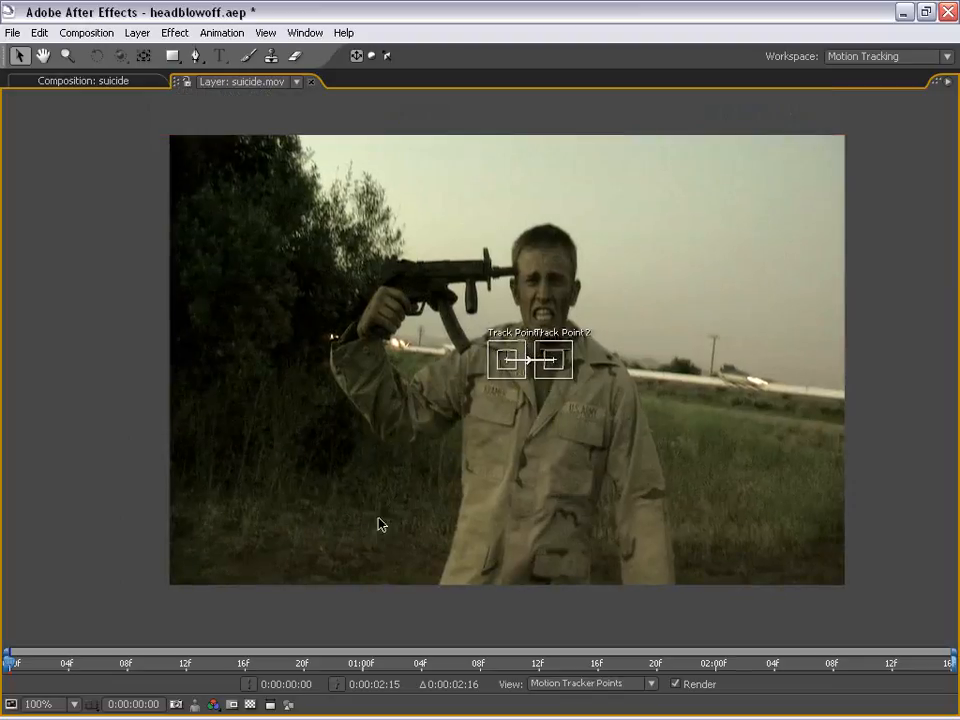
{"action": "key", "text": "space"}
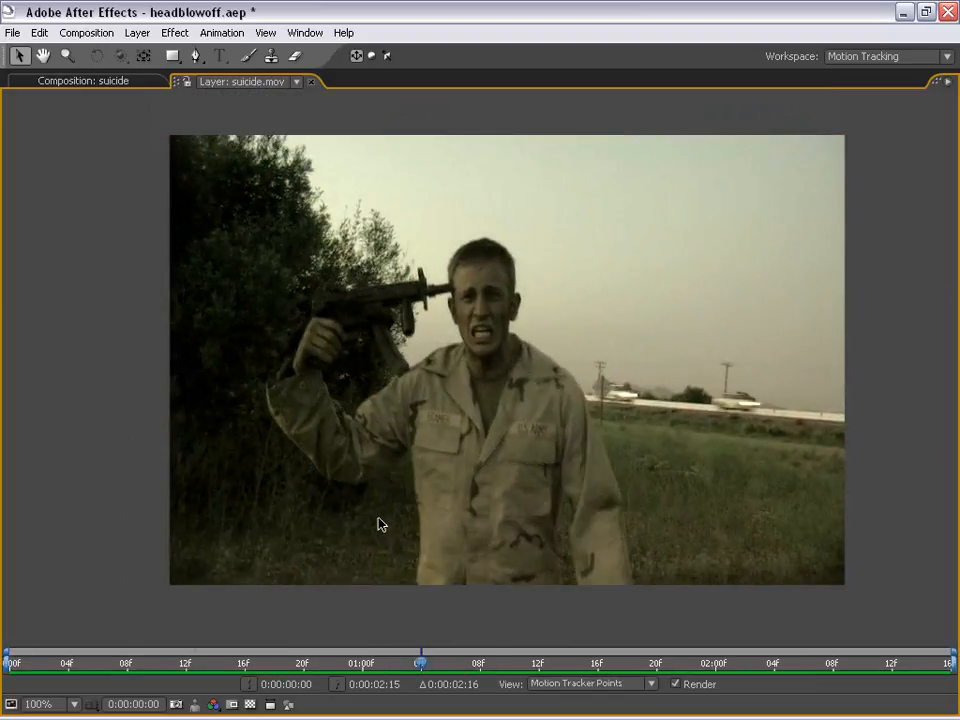
{"action": "key", "text": "space"}
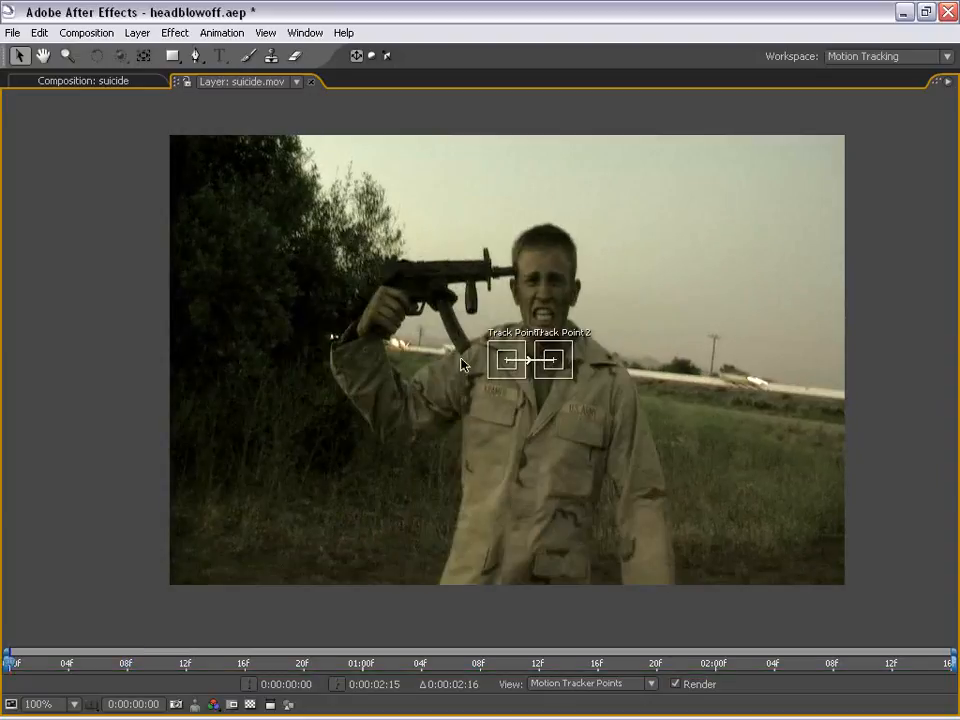
{"action": "left_click_drag", "start_coordinate": [500, 362], "coordinate": [216, 360]}
{"action": "scroll", "coordinate": [228, 390], "scroll_direction": "up", "scroll_amount": 1}
{"action": "left_click_drag", "start_coordinate": [439, 393], "coordinate": [284, 370]}
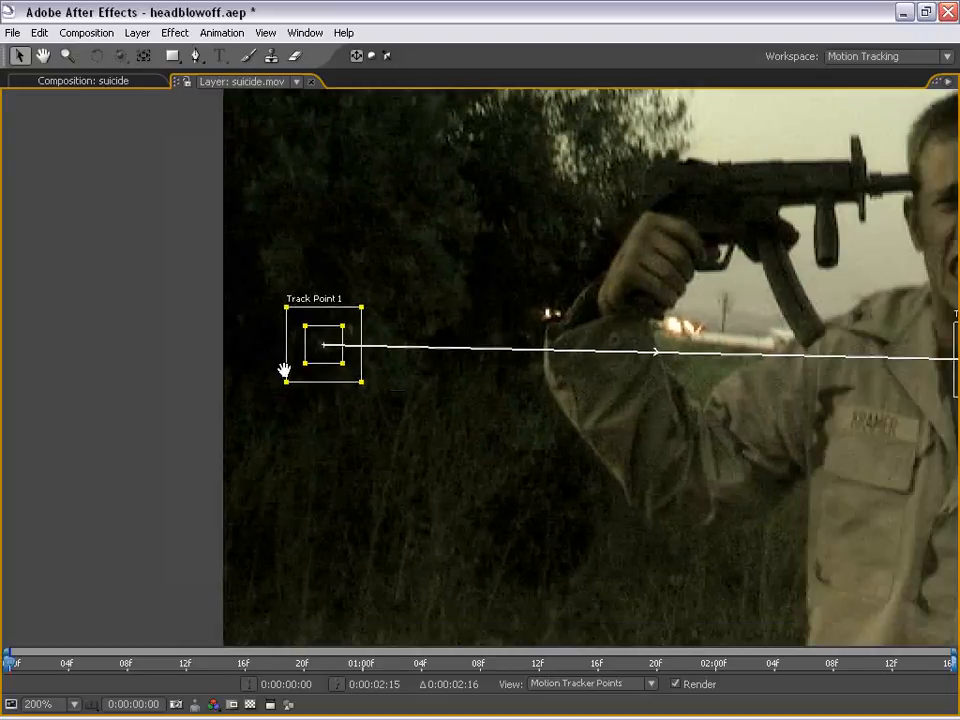
{"action": "scroll", "coordinate": [284, 370], "scroll_direction": "down", "scroll_amount": 1}
{"action": "left_click_drag", "start_coordinate": [656, 392], "coordinate": [412, 361]}
Step: Go to 0:00:01:05 and move Track Point 2 onto the top of the right-hand utility pole
{"action": "left_click_drag", "start_coordinate": [40, 664], "coordinate": [437, 685]}
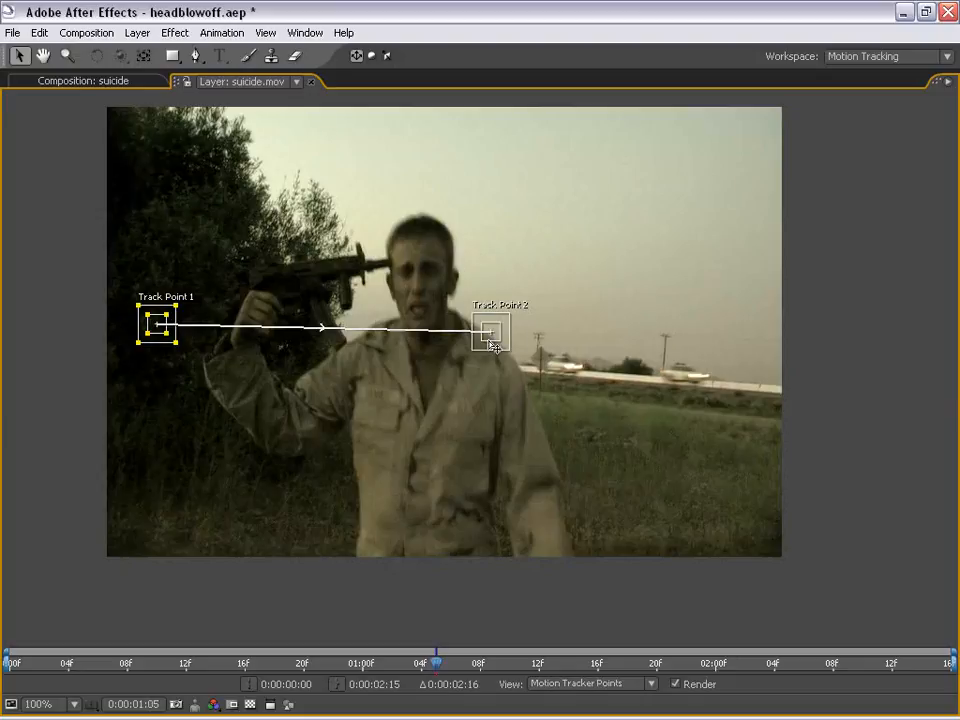
{"action": "left_click_drag", "start_coordinate": [490, 332], "coordinate": [626, 381]}
{"action": "scroll", "coordinate": [664, 360], "scroll_direction": "up", "scroll_amount": 1}
{"action": "scroll", "coordinate": [462, 420], "scroll_direction": "down", "scroll_amount": 1}
{"action": "left_click_drag", "start_coordinate": [368, 396], "coordinate": [542, 377]}
Step: Return to the first frame and realign Track Point 2 with the top of the utility pole there
{"action": "key", "text": "grave"}
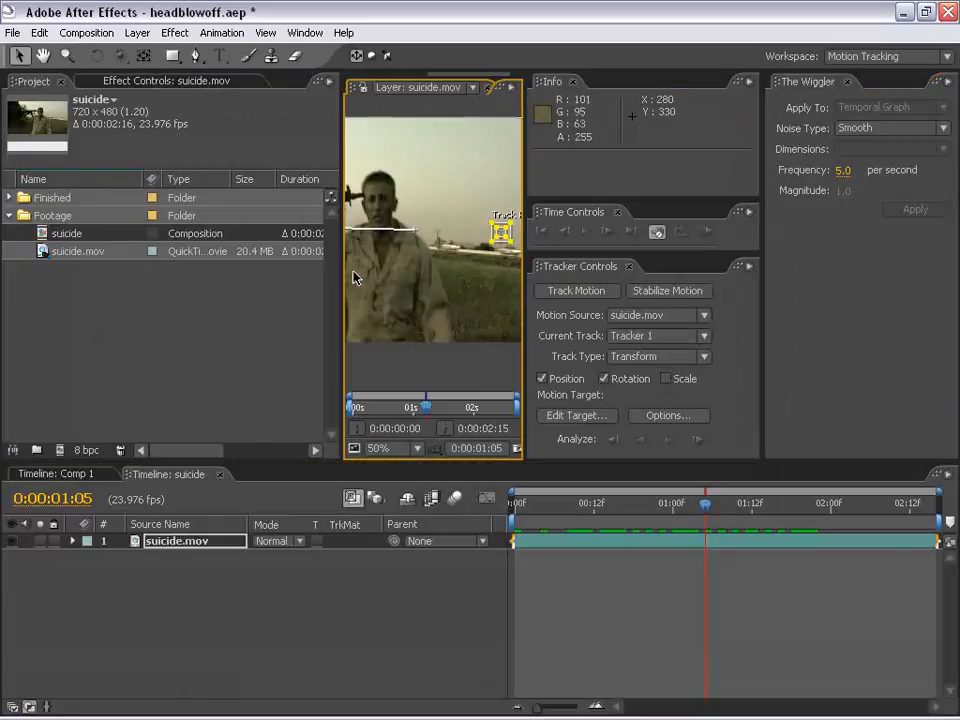
{"action": "left_click_drag", "start_coordinate": [343, 274], "coordinate": [88, 300]}
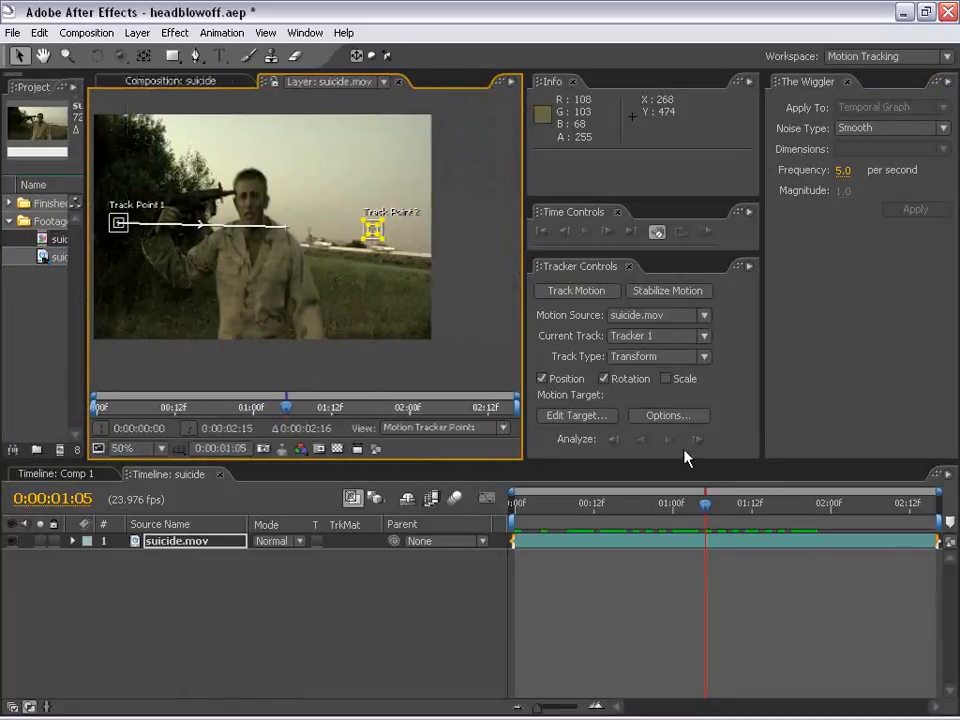
{"action": "left_click_drag", "start_coordinate": [677, 507], "coordinate": [513, 503]}
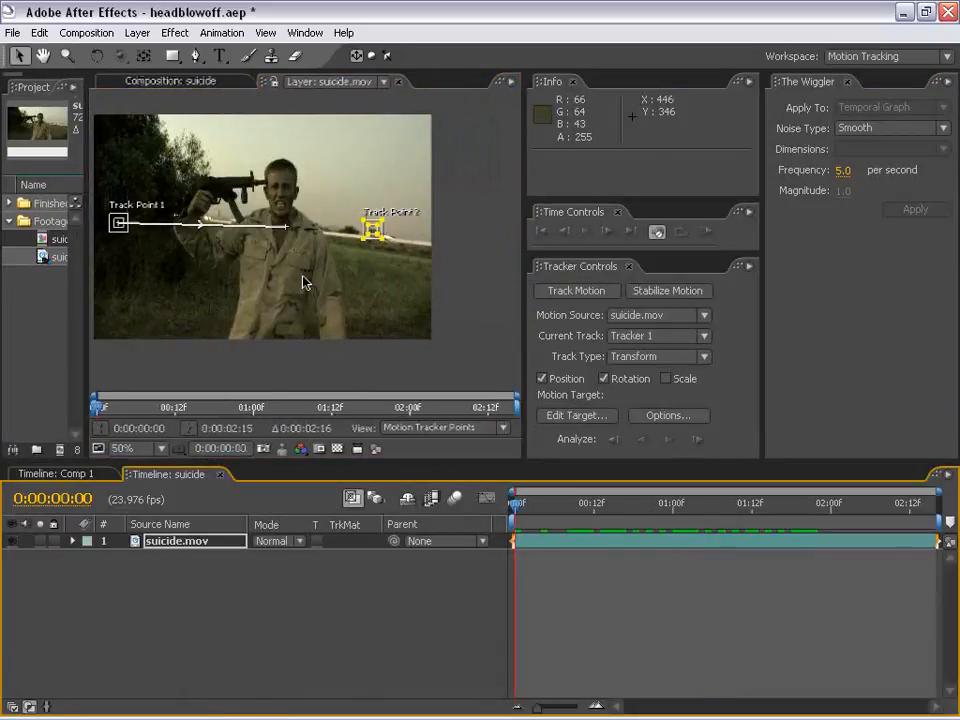
{"action": "key", "text": "grave"}
{"action": "scroll", "coordinate": [448, 372], "scroll_direction": "up", "scroll_amount": 1}
{"action": "left_click_drag", "start_coordinate": [529, 415], "coordinate": [525, 367]}
{"action": "left_click_drag", "start_coordinate": [481, 321], "coordinate": [466, 297]}
{"action": "left_click_drag", "start_coordinate": [140, 368], "coordinate": [482, 330]}
{"action": "scroll", "coordinate": [335, 316], "scroll_direction": "up", "scroll_amount": 1}
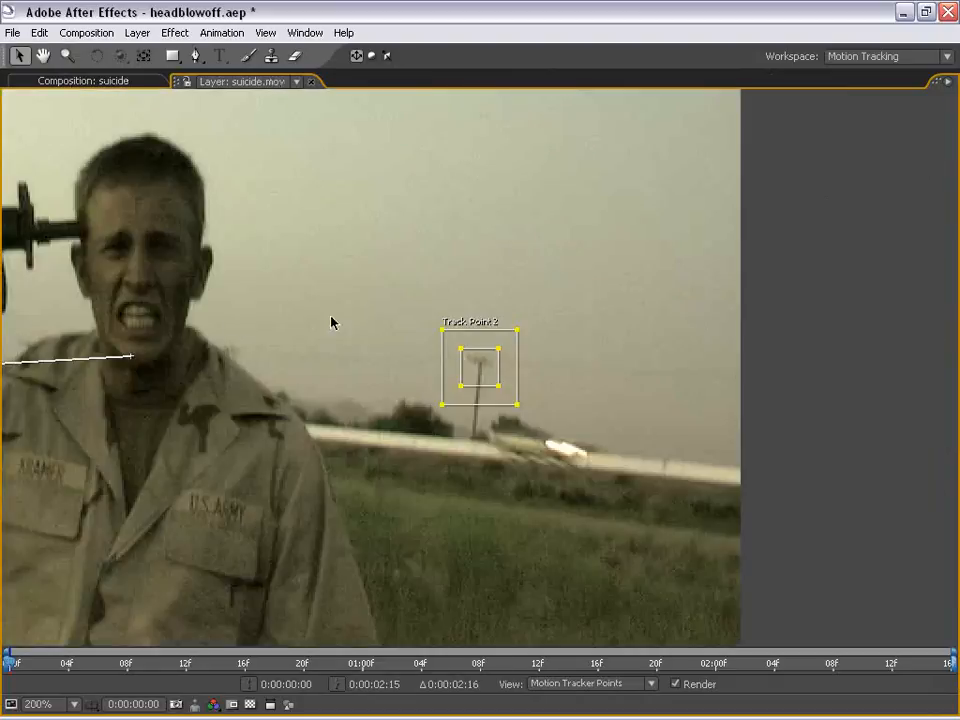
Step: Fine-tune Track Point 1 on the foliage and analyze the motion forward through the whole clip
{"action": "left_click_drag", "start_coordinate": [152, 376], "coordinate": [880, 249]}
{"action": "mouse_move", "coordinate": [221, 280]}
{"action": "left_mouse_down"}
{"action": "mouse_move", "coordinate": [248, 299]}
{"action": "mouse_move", "coordinate": [220, 279]}
{"action": "left_mouse_up"}
{"action": "scroll", "coordinate": [544, 291], "scroll_direction": "down", "scroll_amount": 1}
{"action": "key", "text": "grave"}
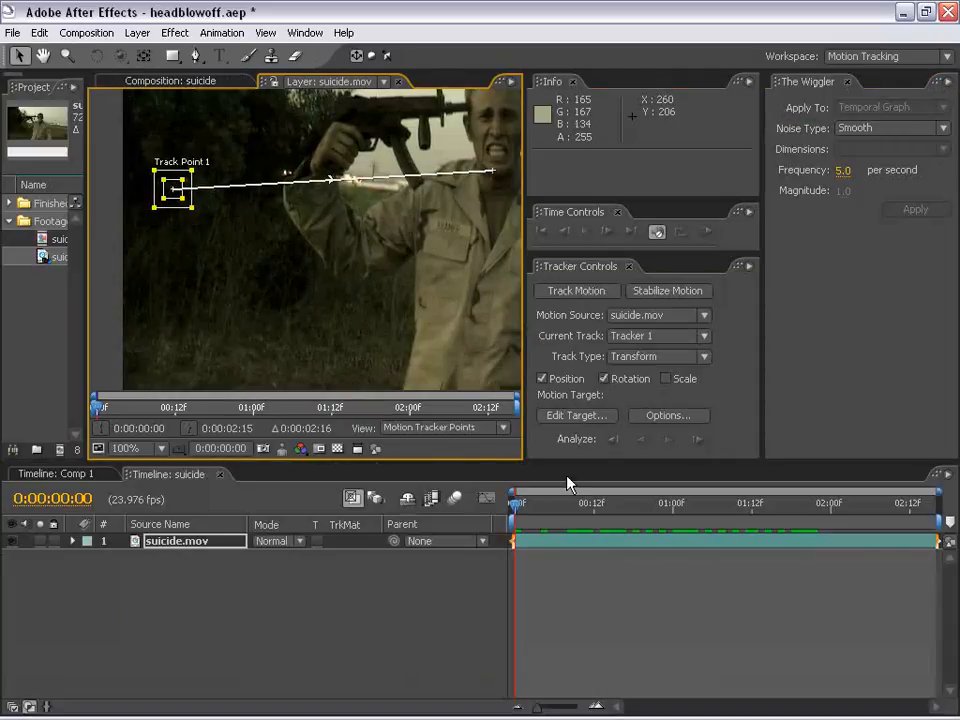
{"action": "scroll", "coordinate": [212, 251], "scroll_direction": "down", "scroll_amount": 1}
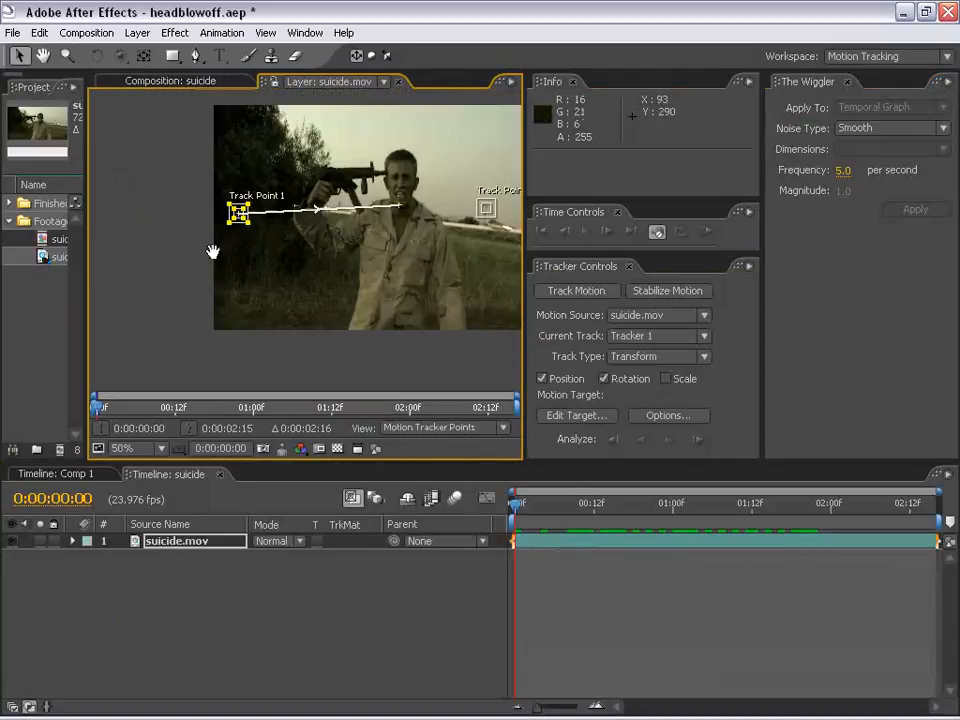
{"action": "scroll", "coordinate": [221, 274], "scroll_direction": "down", "scroll_amount": 1}
{"action": "left_click", "coordinate": [668, 441]}
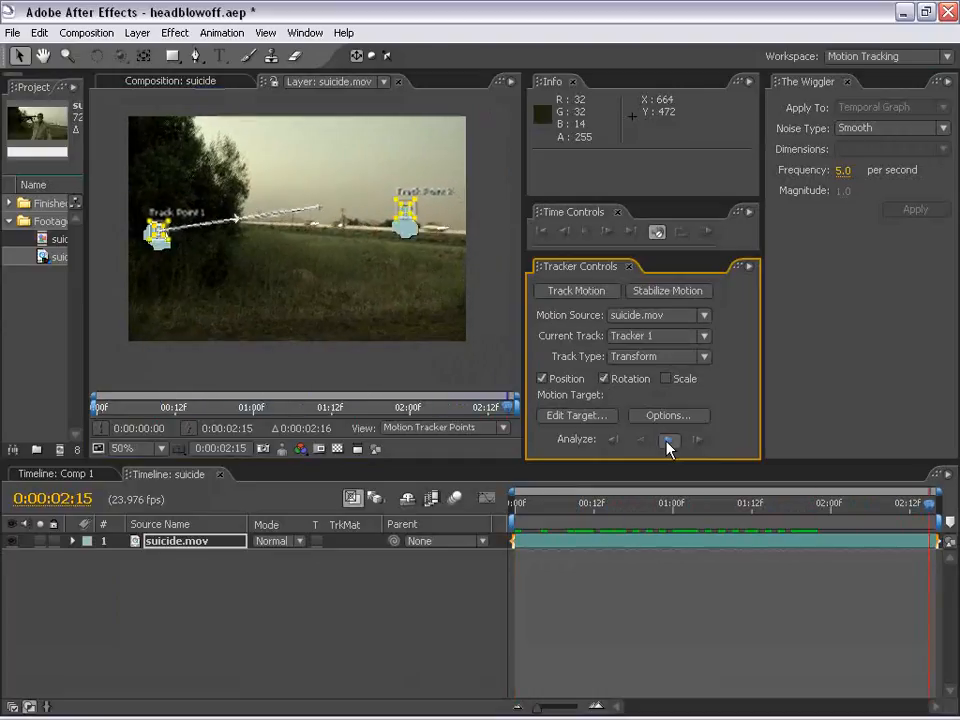
Step: Examine the tracked motion paths of both track points on the last frame
{"action": "scroll", "coordinate": [427, 223], "scroll_direction": "up", "scroll_amount": 1}
{"action": "key", "text": "space"}
{"action": "left_click_drag", "start_coordinate": [427, 223], "coordinate": [415, 268]}
{"action": "scroll", "coordinate": [415, 268], "scroll_direction": "up", "scroll_amount": 1}
{"action": "left_click_drag", "start_coordinate": [296, 321], "coordinate": [317, 296]}
{"action": "scroll", "coordinate": [317, 296], "scroll_direction": "down", "scroll_amount": 2}
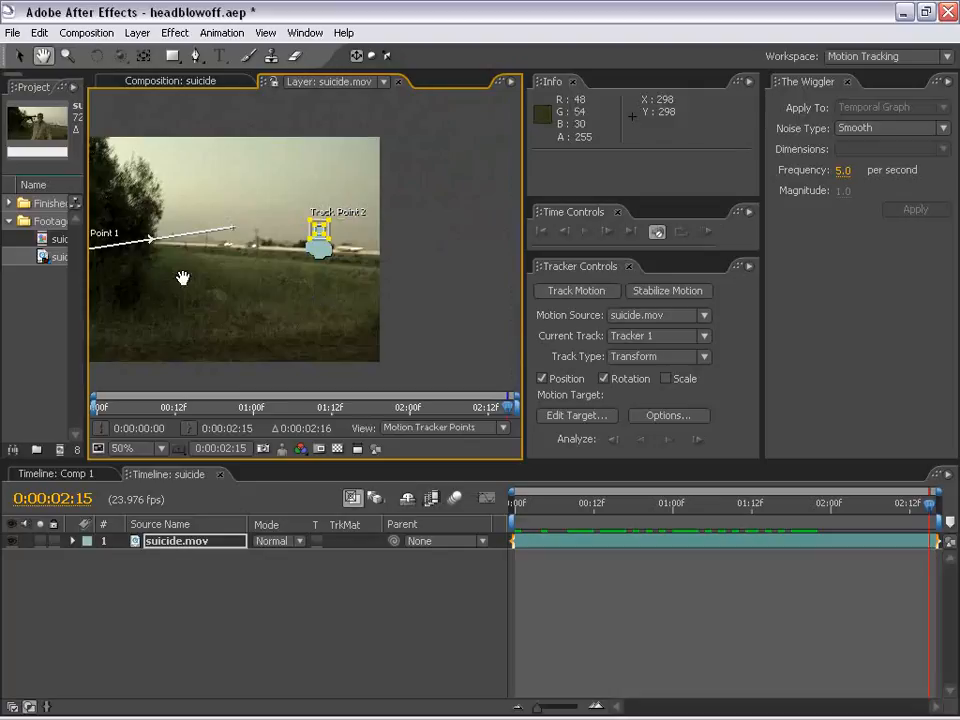
{"action": "left_click_drag", "start_coordinate": [170, 271], "coordinate": [286, 272]}
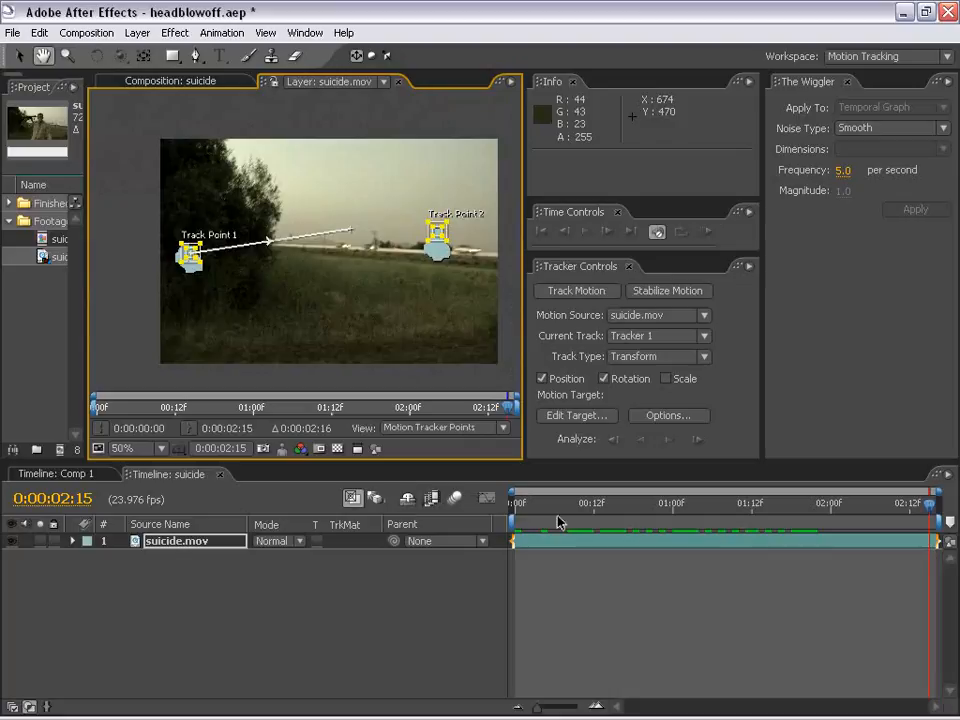
Step: Add a null object, set it as the tracker's motion target, and enlarge Tracker Controls to reach all its options
{"action": "left_click", "coordinate": [137, 32]}
{"action": "mouse_move", "coordinate": [147, 52]}
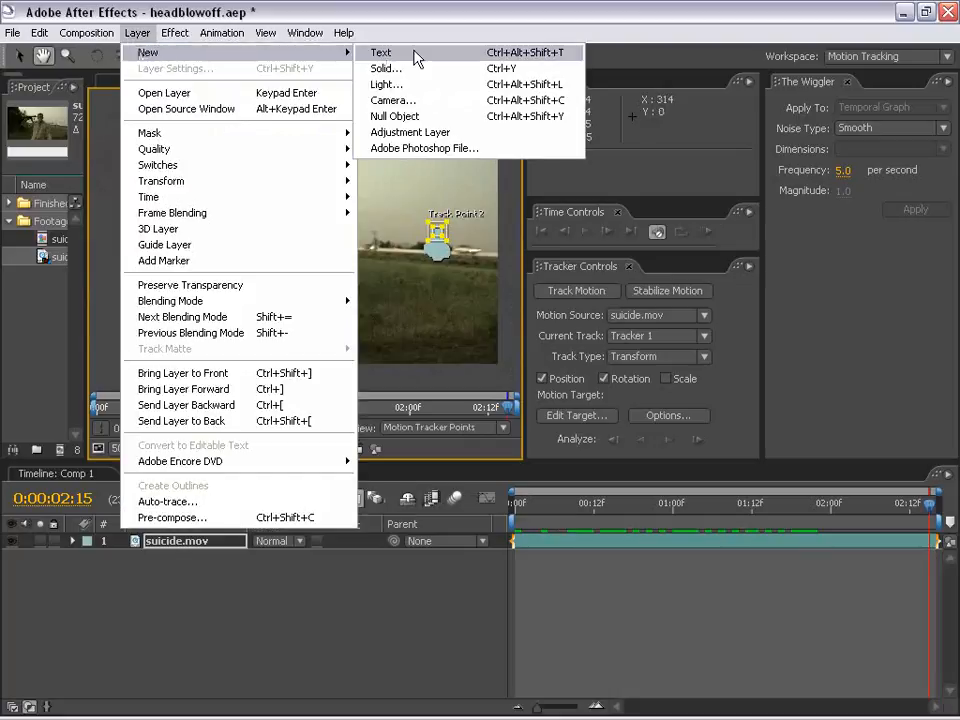
{"action": "left_click", "coordinate": [412, 116]}
{"action": "left_click", "coordinate": [568, 416]}
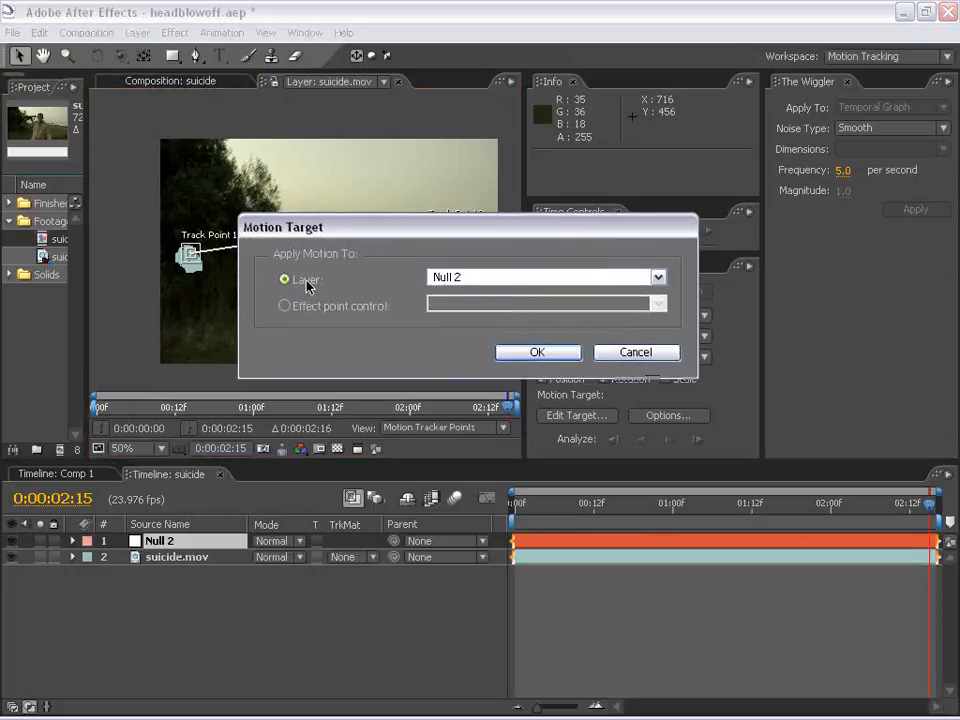
{"action": "left_click", "coordinate": [541, 353]}
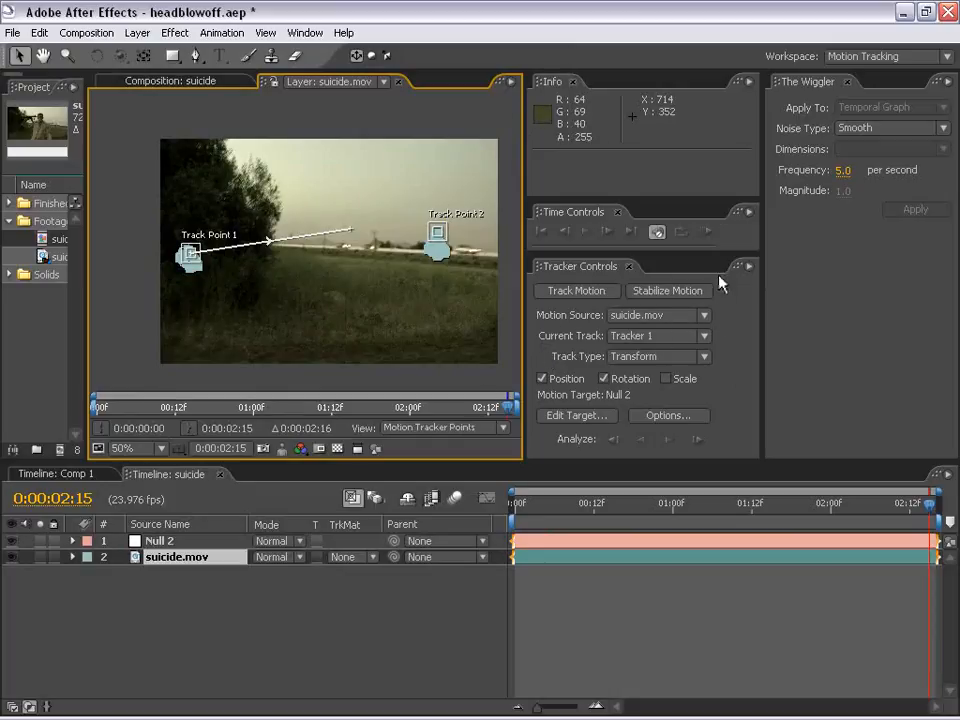
{"action": "left_click_drag", "start_coordinate": [701, 253], "coordinate": [690, 183]}
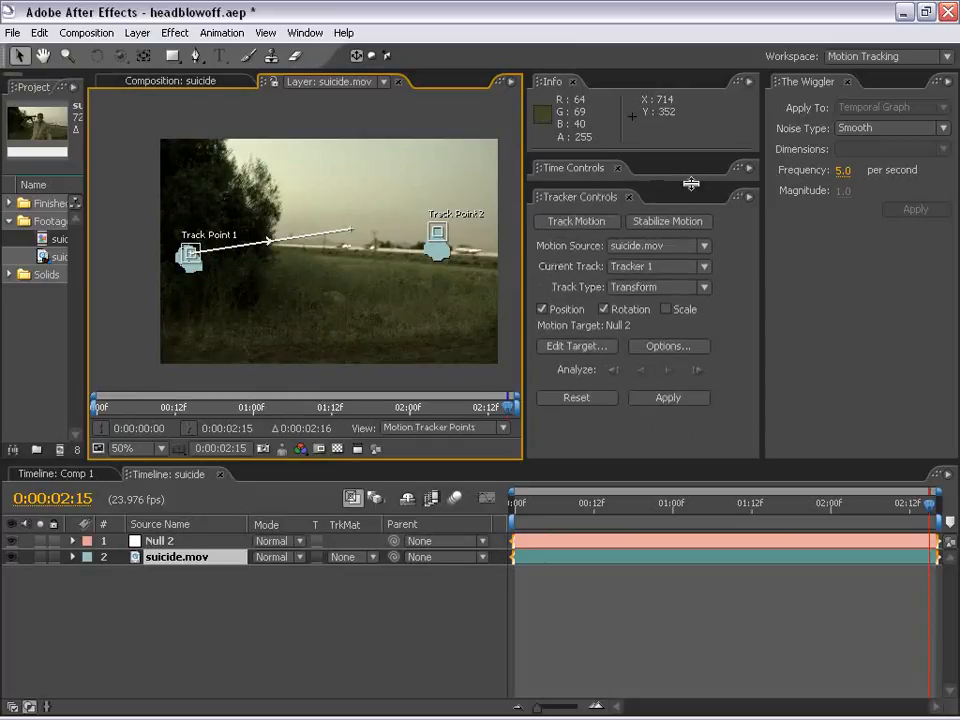
Step: Apply the tracking data to the null object in both the X and Y dimensions
{"action": "left_click", "coordinate": [669, 398]}
{"action": "left_click_drag", "start_coordinate": [740, 287], "coordinate": [472, 256]}
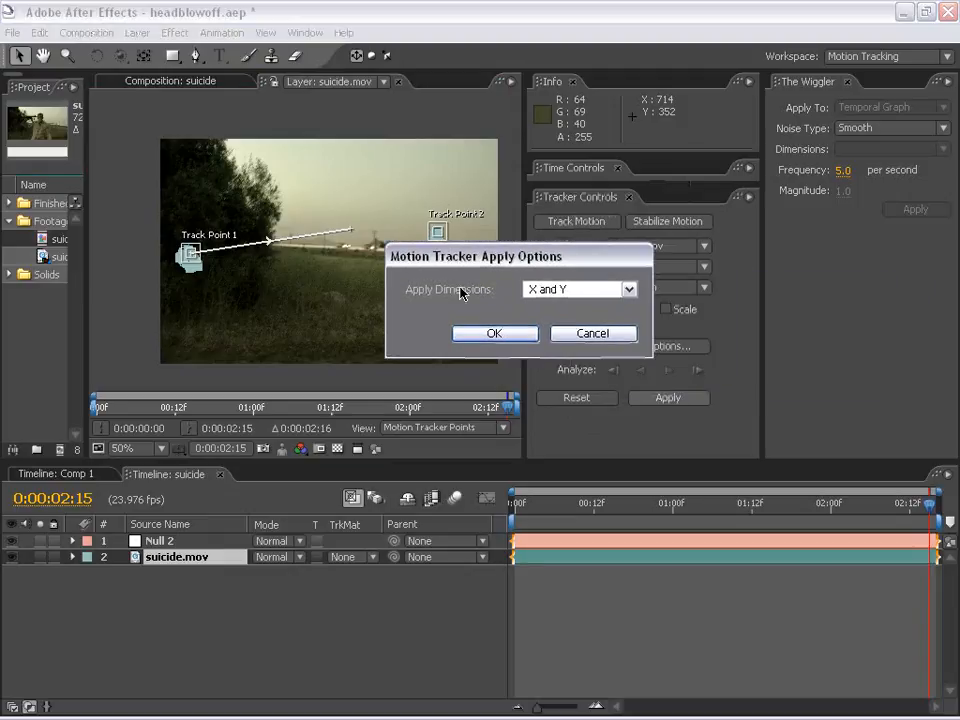
{"action": "left_click", "coordinate": [505, 337]}
Step: Examine the null's new position and rotation keyframes and its movement in the composition up to 0:00:01:19
{"action": "left_click_drag", "start_coordinate": [538, 566], "coordinate": [716, 622]}
{"action": "left_click", "coordinate": [716, 606]}
{"action": "left_click_drag", "start_coordinate": [650, 507], "coordinate": [797, 519]}
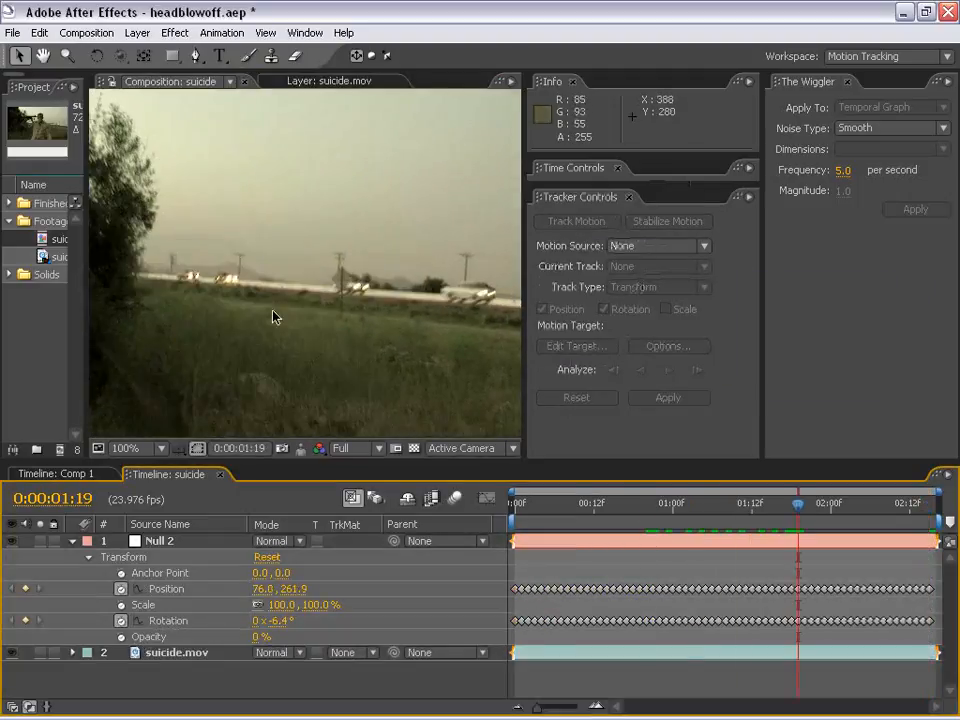
{"action": "scroll", "coordinate": [240, 272], "scroll_direction": "down", "scroll_amount": 1}
{"action": "key", "text": "grave"}
{"action": "left_click_drag", "start_coordinate": [484, 388], "coordinate": [392, 291]}
{"action": "scroll", "coordinate": [403, 303], "scroll_direction": "down", "scroll_amount": 1}
{"action": "key", "text": "grave"}
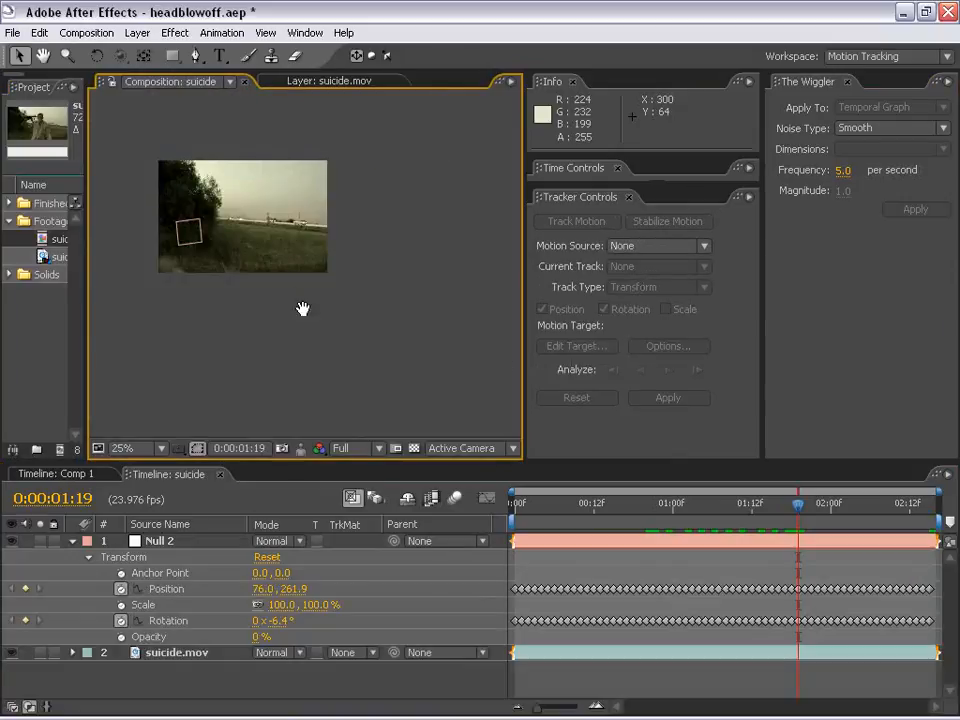
{"action": "scroll", "coordinate": [379, 336], "scroll_direction": "up", "scroll_amount": 1}
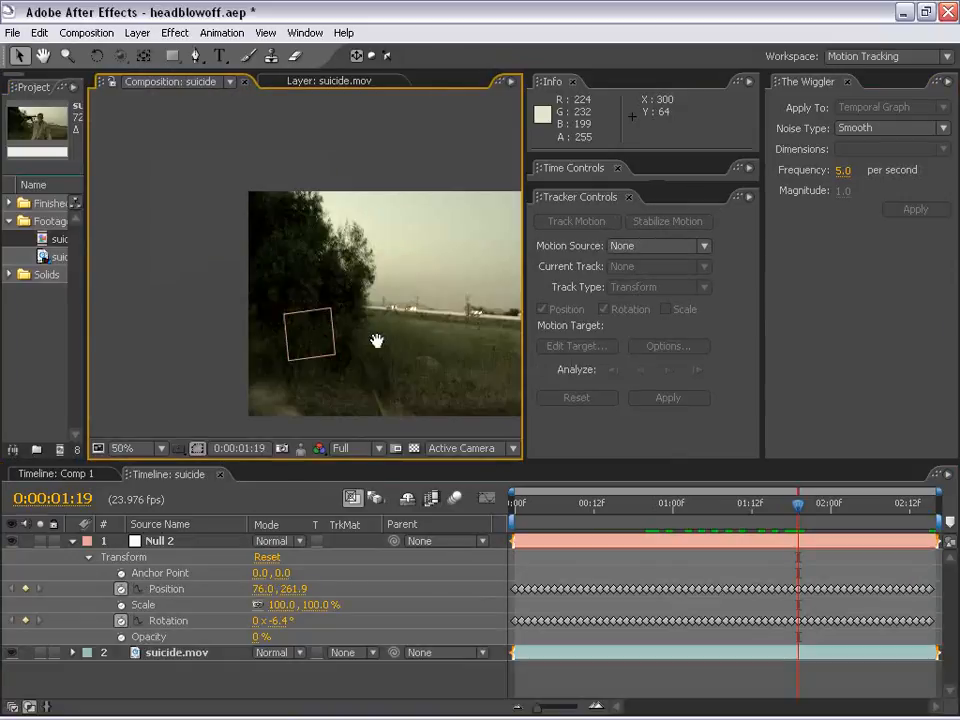
Step: Switch the workspace to Standard with the whole composition frame in view
{"action": "left_click", "coordinate": [866, 57]}
{"action": "left_click", "coordinate": [836, 167]}
{"action": "left_click_drag", "start_coordinate": [733, 317], "coordinate": [672, 298]}
{"action": "scroll", "coordinate": [514, 248], "scroll_direction": "up", "scroll_amount": 1}
{"action": "left_click_drag", "start_coordinate": [341, 236], "coordinate": [141, 250]}
{"action": "scroll", "coordinate": [456, 274], "scroll_direction": "down", "scroll_amount": 1}
{"action": "left_click_drag", "start_coordinate": [456, 274], "coordinate": [374, 250]}
Step: Review how the null follows the camera movement around 0:00:00:22 to 0:00:01:02, while the man is in the shot
{"action": "left_click", "coordinate": [686, 531]}
{"action": "left_click_drag", "start_coordinate": [686, 538], "coordinate": [658, 524]}
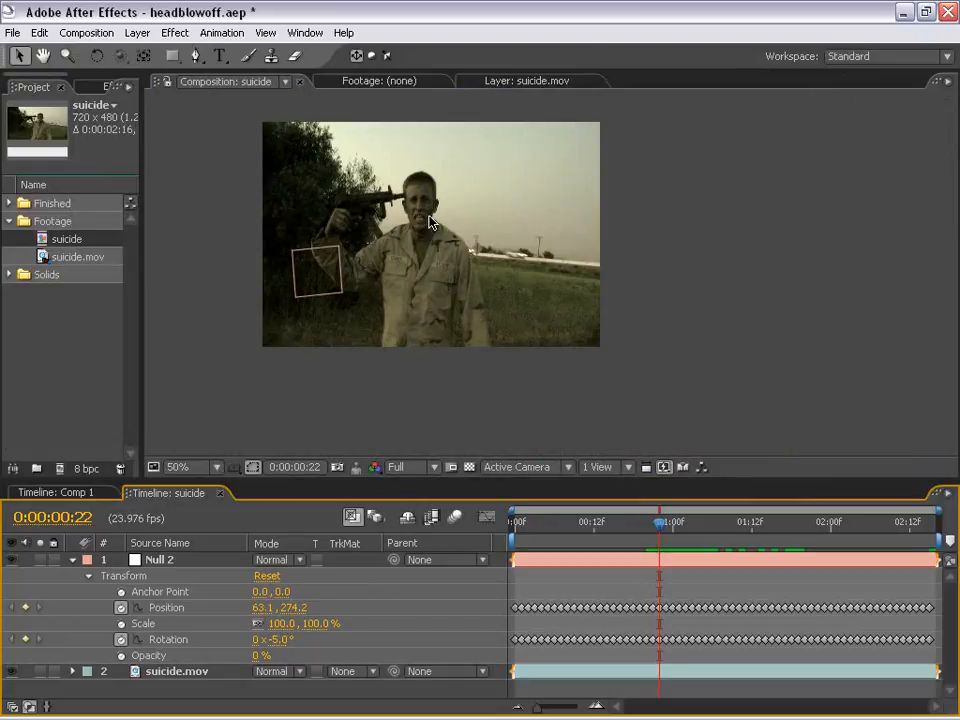
{"action": "key", "text": "space"}
{"action": "left_click_drag", "start_coordinate": [437, 247], "coordinate": [471, 392]}
{"action": "scroll", "coordinate": [439, 276], "scroll_direction": "up", "scroll_amount": 1}
{"action": "key", "text": "grave"}
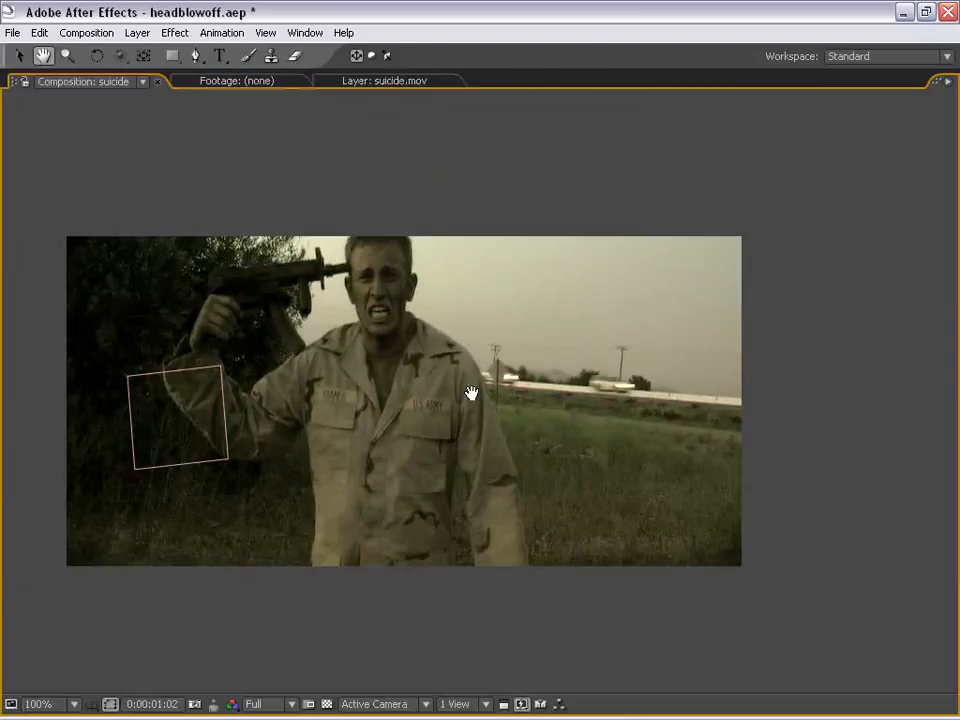
{"action": "scroll", "coordinate": [471, 392], "scroll_direction": "down", "scroll_amount": 1}
{"action": "key", "text": "grave"}
{"action": "left_click_drag", "start_coordinate": [547, 322], "coordinate": [455, 335]}
Step: Duplicate the suicide.mov layer and freeze the upper copy on the empty background frame at 0:00:01:22
{"action": "left_click_drag", "start_coordinate": [678, 521], "coordinate": [810, 523]}
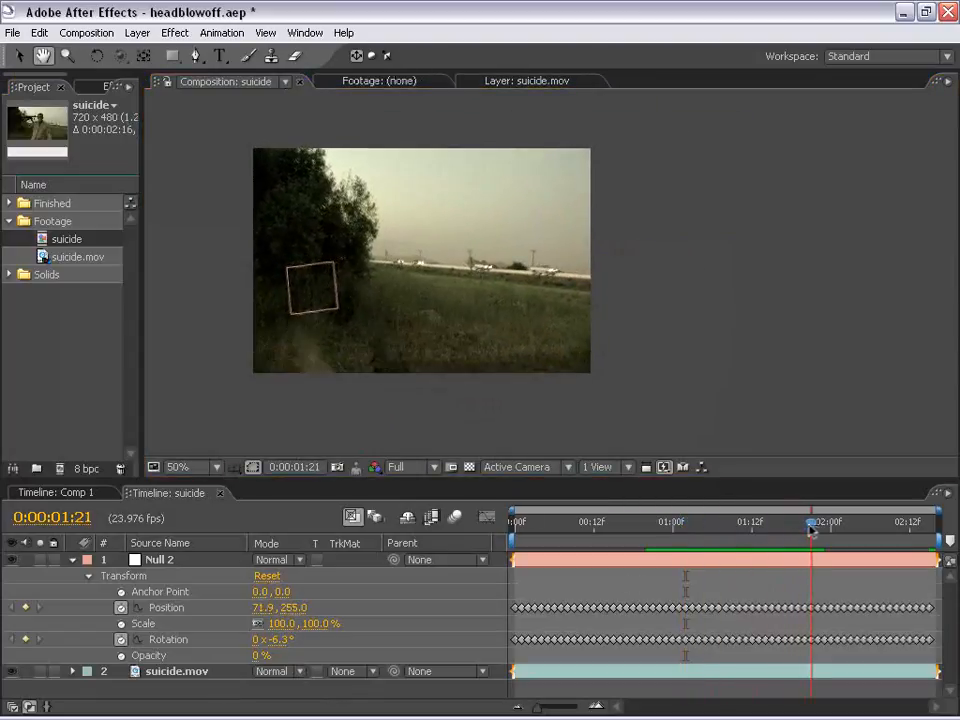
{"action": "left_click_drag", "start_coordinate": [529, 367], "coordinate": [524, 347]}
{"action": "scroll", "coordinate": [524, 347], "scroll_direction": "up", "scroll_amount": 1}
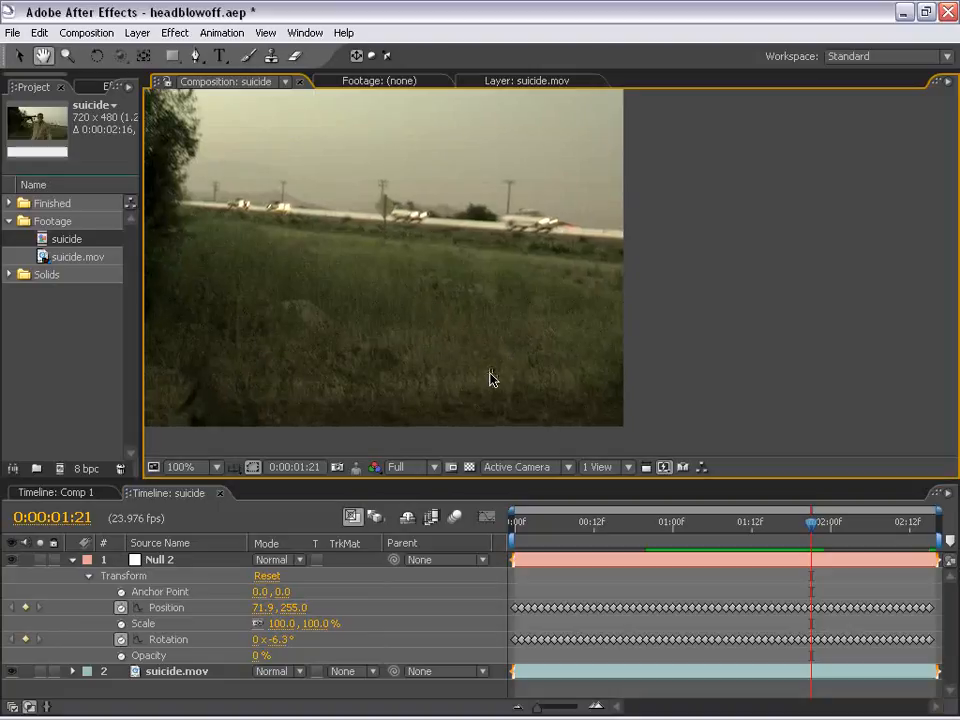
{"action": "key", "text": "Page_Down"}
{"action": "scroll", "coordinate": [436, 262], "scroll_direction": "down", "scroll_amount": 1}
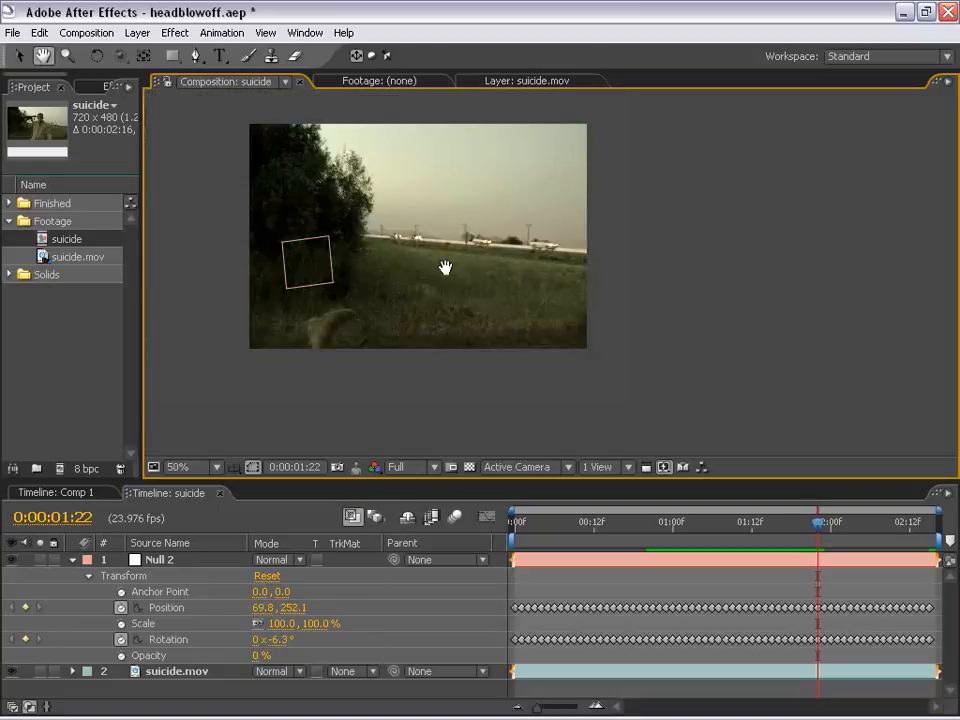
{"action": "left_click", "coordinate": [72, 560]}
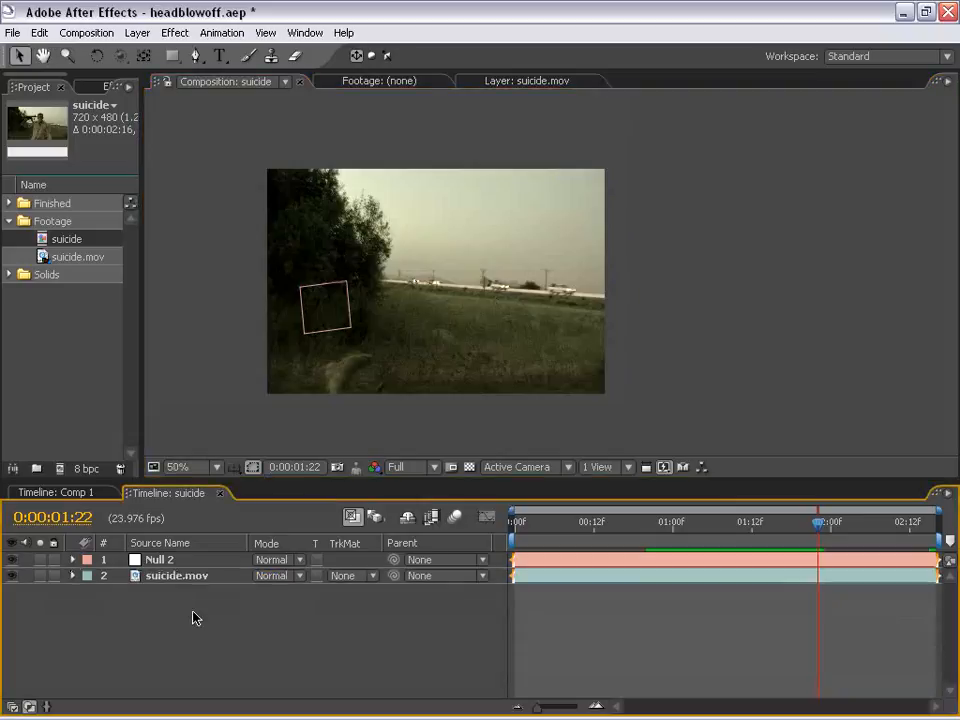
{"action": "left_click", "coordinate": [587, 579]}
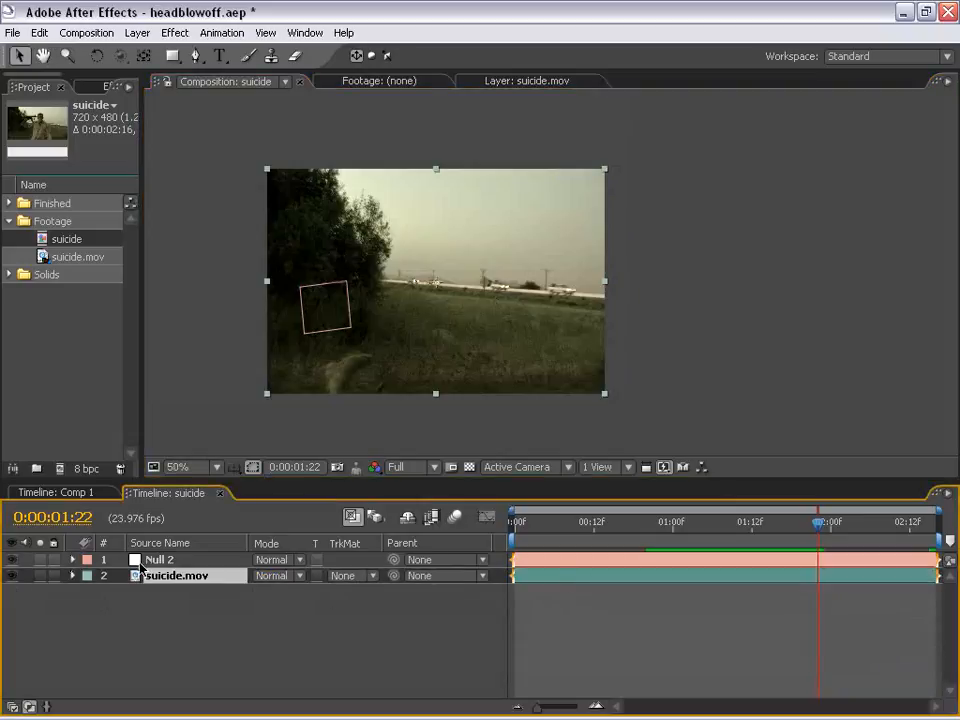
{"action": "key", "text": "ctrl+d"}
{"action": "right_click", "coordinate": [745, 580]}
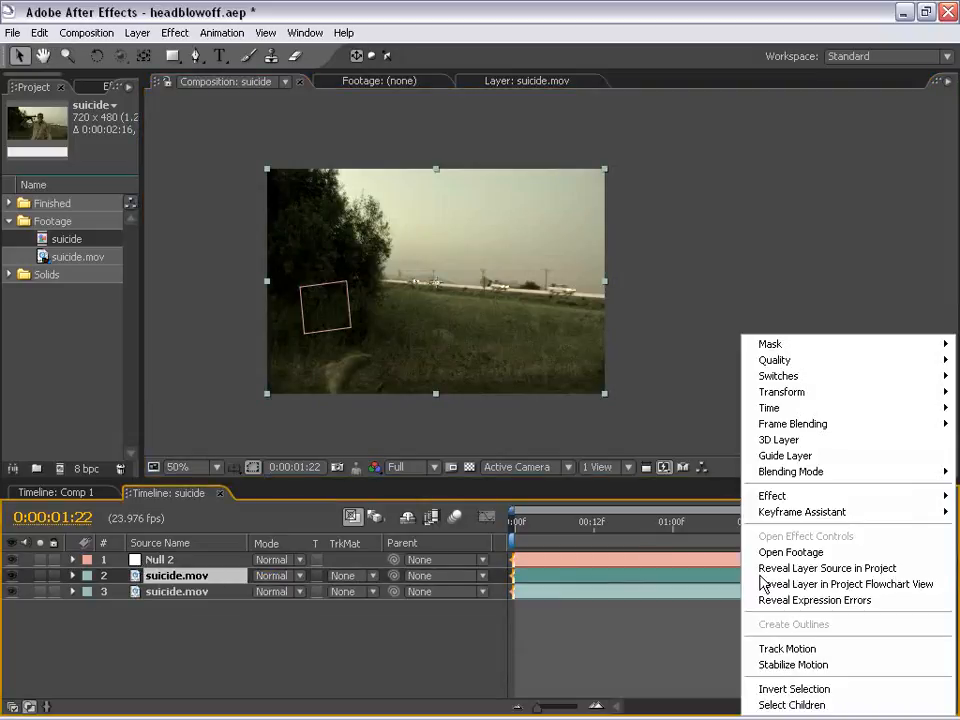
{"action": "mouse_move", "coordinate": [783, 410]}
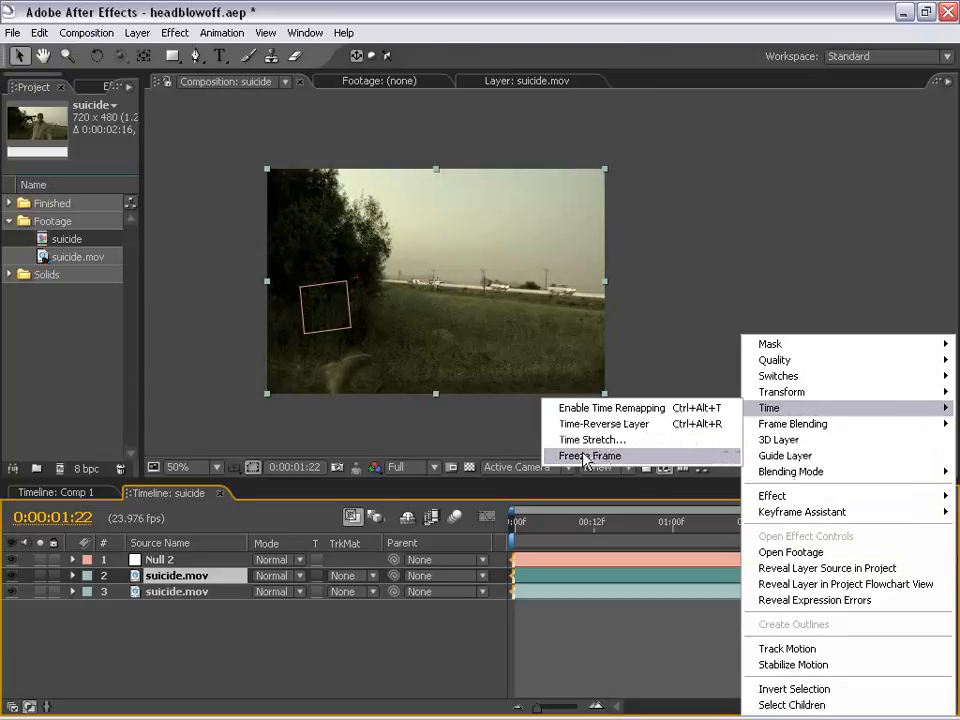
{"action": "left_click", "coordinate": [615, 456]}
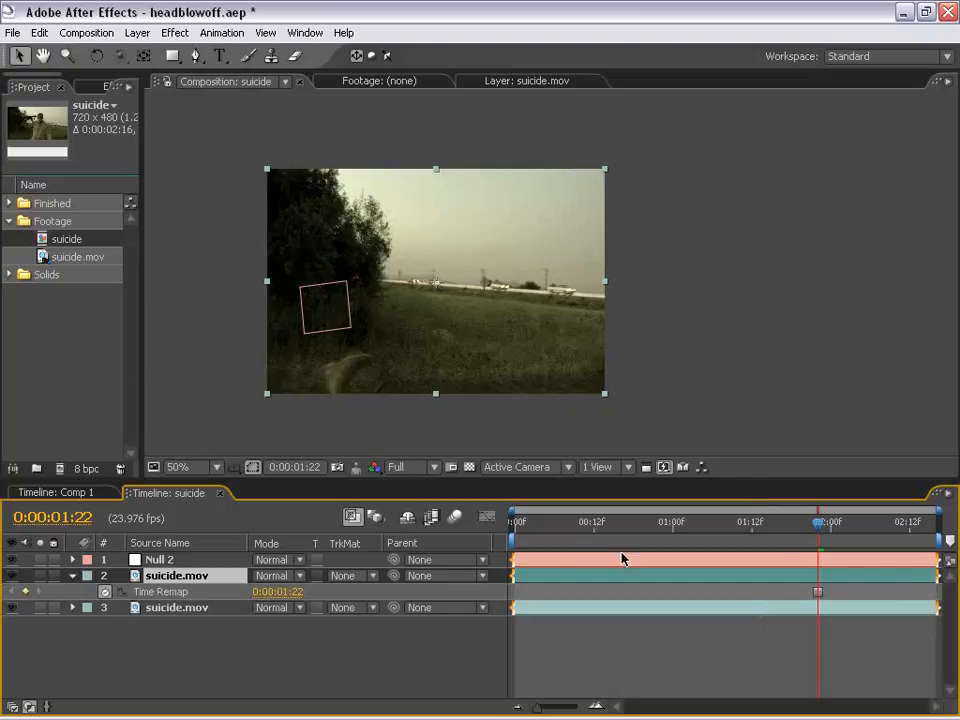
Step: Set the frozen suicide.mov layer's opacity to 50%
{"action": "key", "text": "t"}
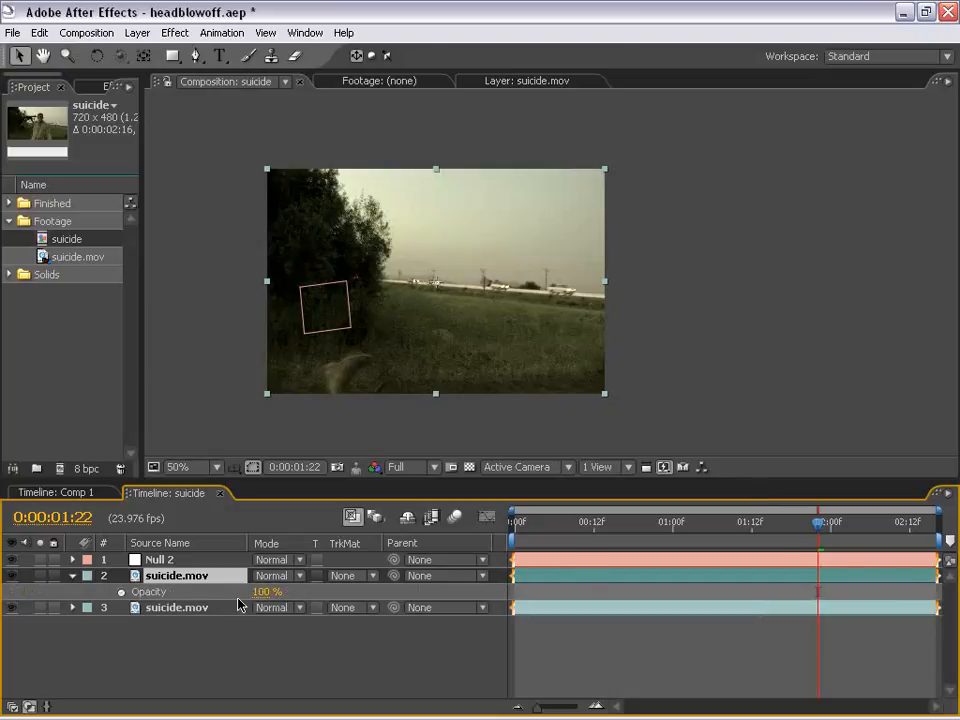
{"action": "left_click_drag", "start_coordinate": [264, 593], "coordinate": [205, 594]}
{"action": "left_click", "coordinate": [257, 594]}
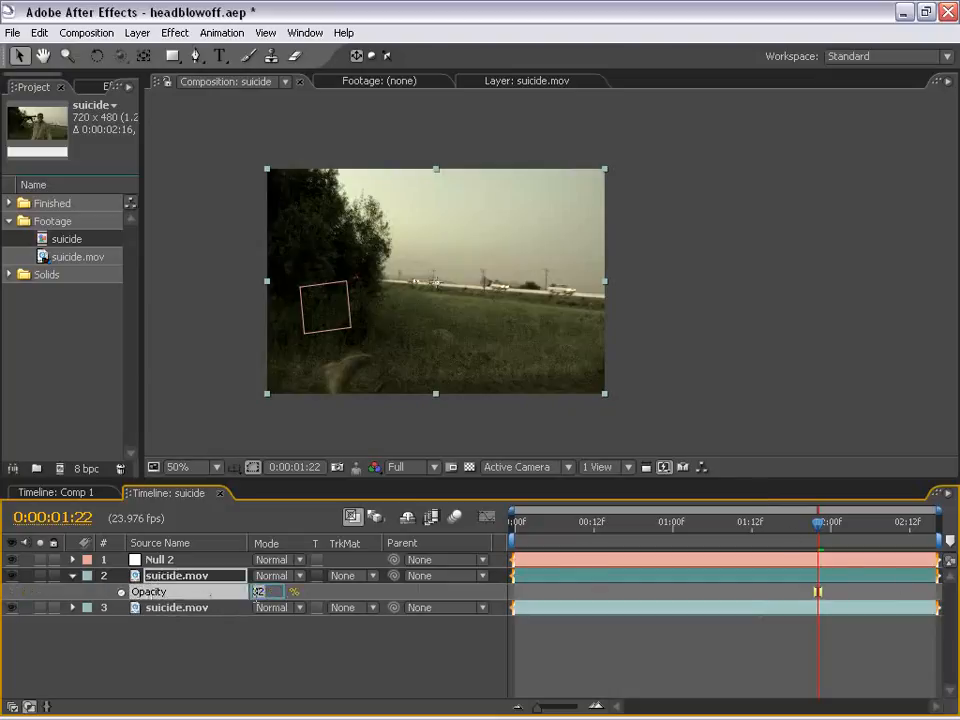
{"action": "type", "text": "50"}
{"action": "key", "text": "Return"}
Step: Trim the start of the frozen suicide.mov layer to 0:00:01:06
{"action": "left_click_drag", "start_coordinate": [805, 525], "coordinate": [712, 523]}
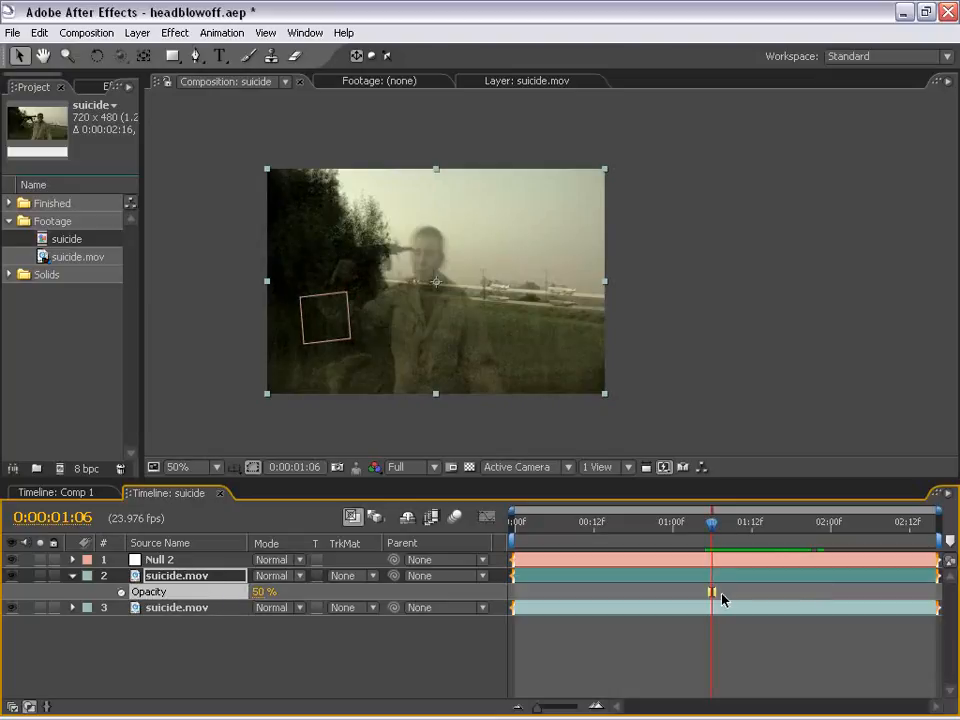
{"action": "key", "text": "alt+bracketleft"}
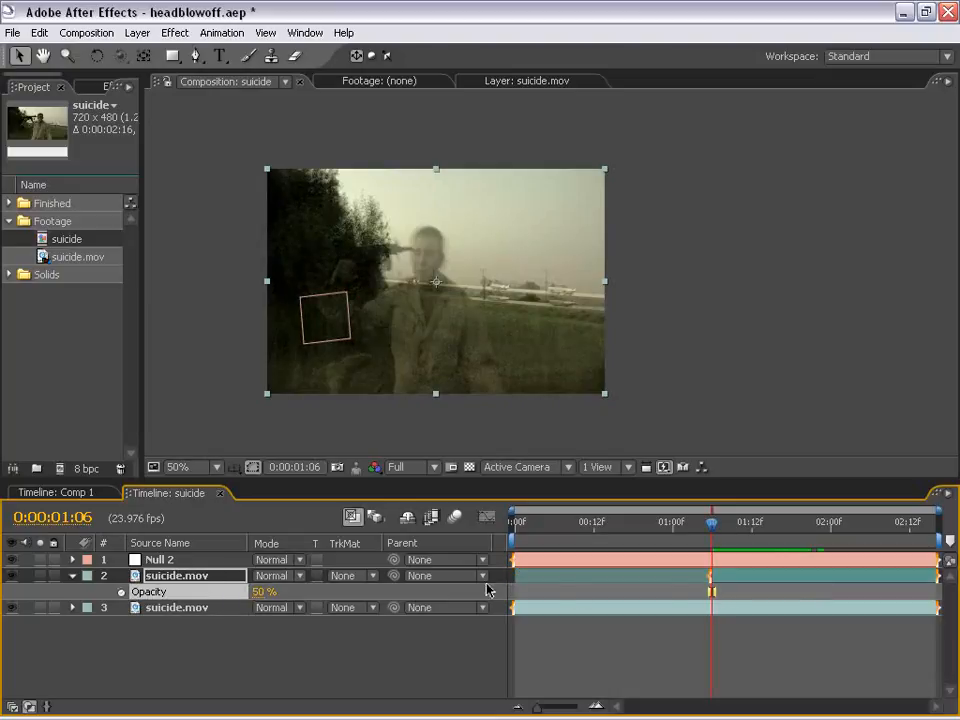
{"action": "left_click_drag", "start_coordinate": [512, 576], "coordinate": [710, 576]}
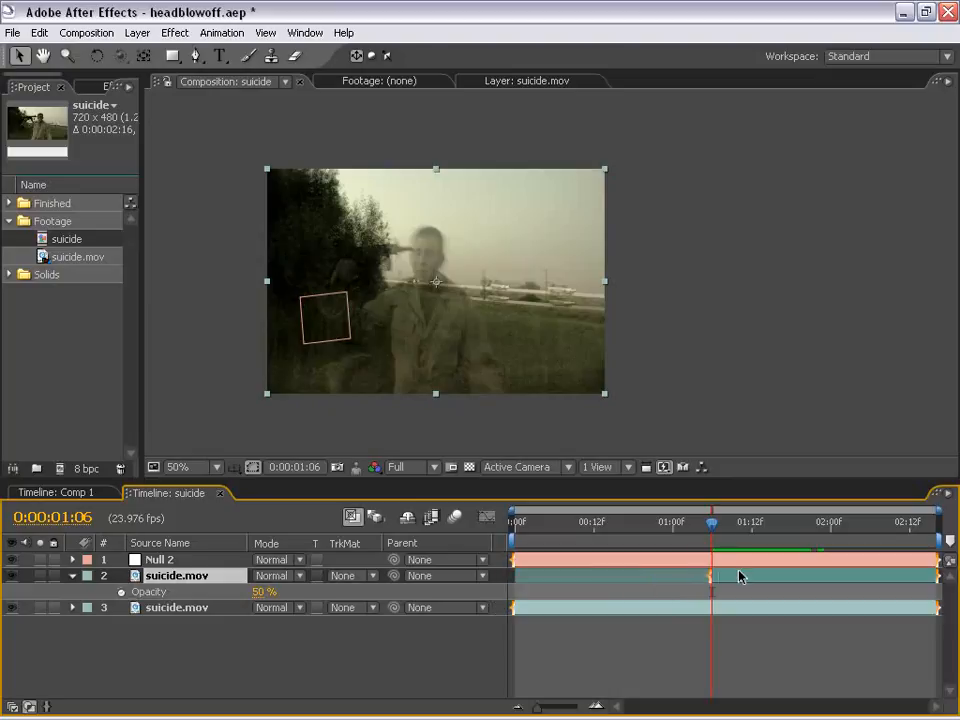
Step: Return to the freeze frame's time at 0:00:01:22 and parent the frozen suicide.mov layer to Null 2 there
{"action": "mouse_move", "coordinate": [817, 527]}
{"action": "left_mouse_down"}
{"action": "mouse_move", "coordinate": [758, 529]}
{"action": "mouse_move", "coordinate": [822, 530]}
{"action": "left_mouse_up"}
{"action": "key", "text": "u"}
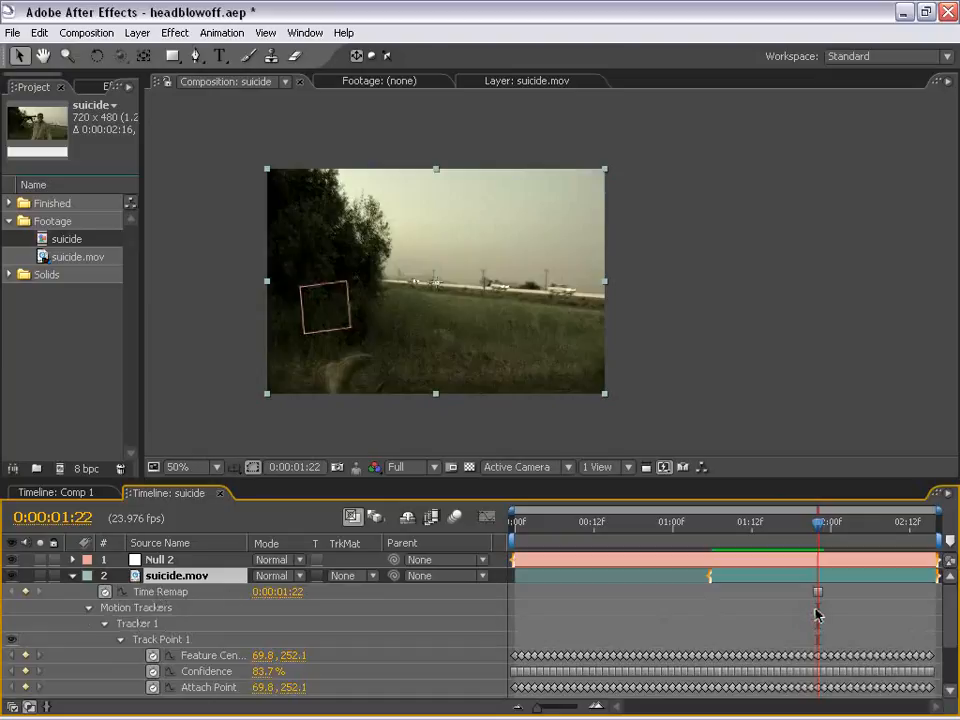
{"action": "scroll", "coordinate": [817, 614], "scroll_direction": "up", "scroll_amount": 4}
{"action": "scroll", "coordinate": [806, 613], "scroll_direction": "down", "scroll_amount": 4}
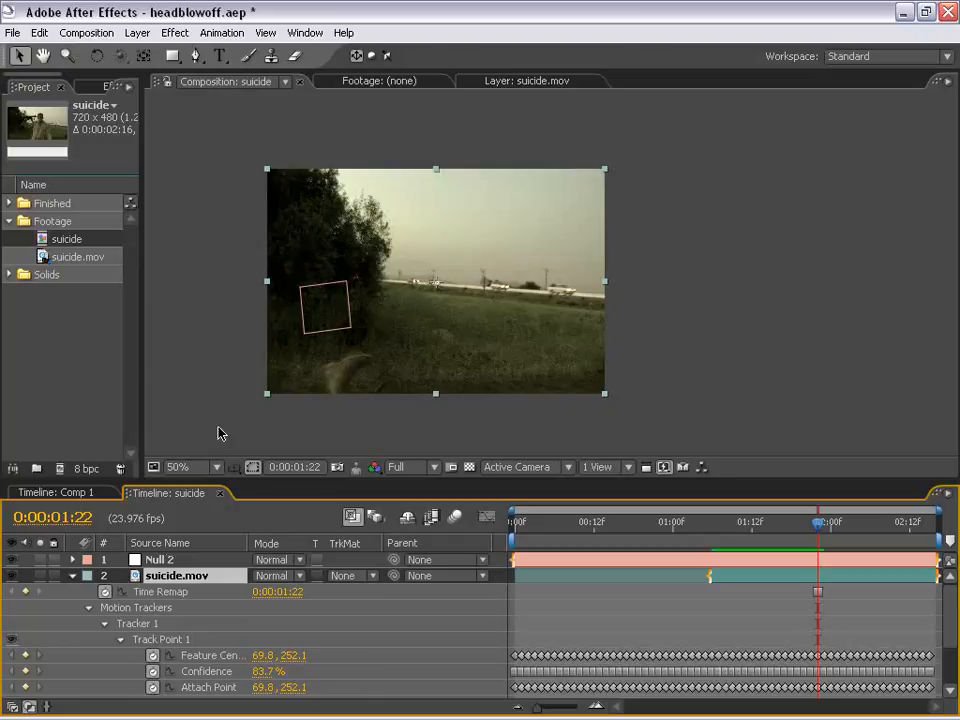
{"action": "left_click", "coordinate": [72, 575]}
{"action": "left_click", "coordinate": [111, 559]}
{"action": "left_click", "coordinate": [353, 602]}
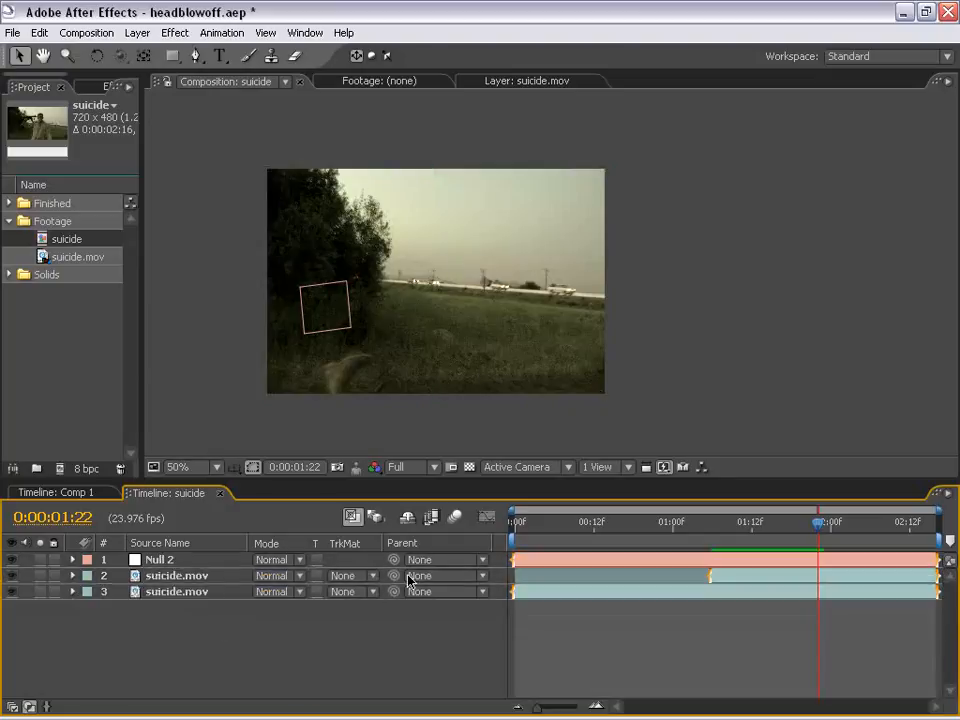
{"action": "left_click_drag", "start_coordinate": [393, 575], "coordinate": [165, 565]}
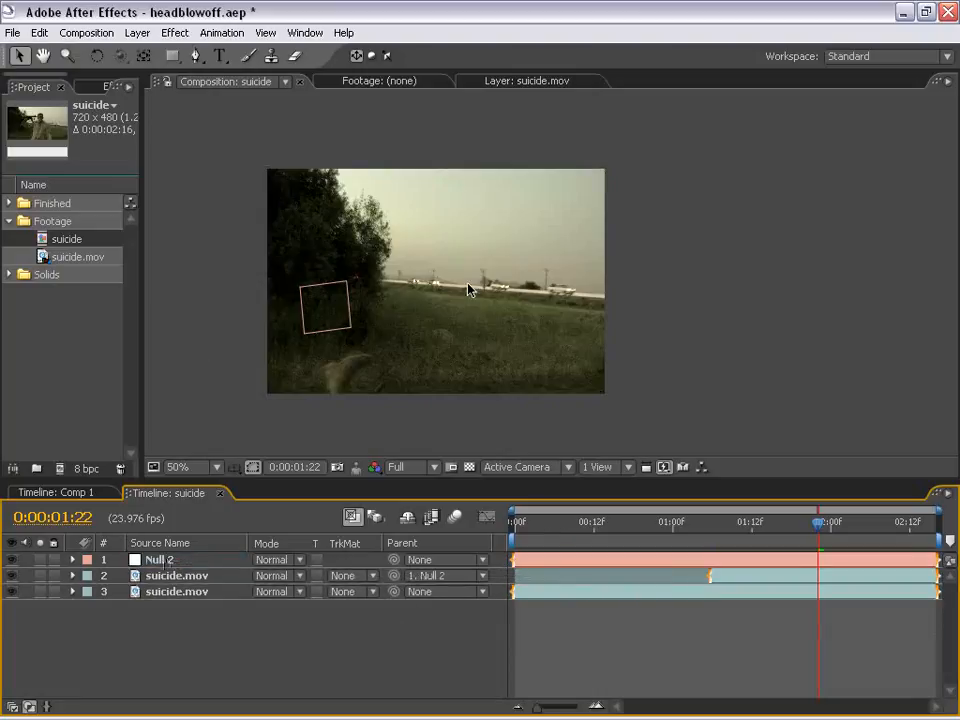
Step: Check the frozen layer's tracked movement with and without the original footage, and set its opacity to 100% at 0:00:01:06
{"action": "left_click", "coordinate": [13, 592]}
{"action": "left_click_drag", "start_coordinate": [818, 522], "coordinate": [758, 522]}
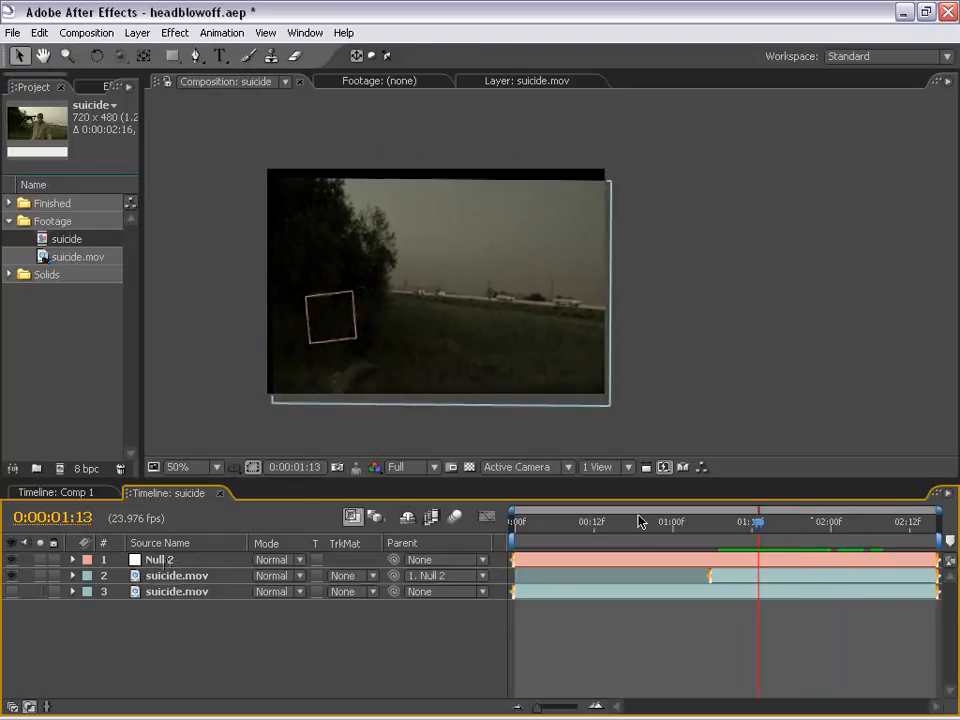
{"action": "left_click", "coordinate": [13, 592]}
{"action": "left_click_drag", "start_coordinate": [762, 524], "coordinate": [716, 536]}
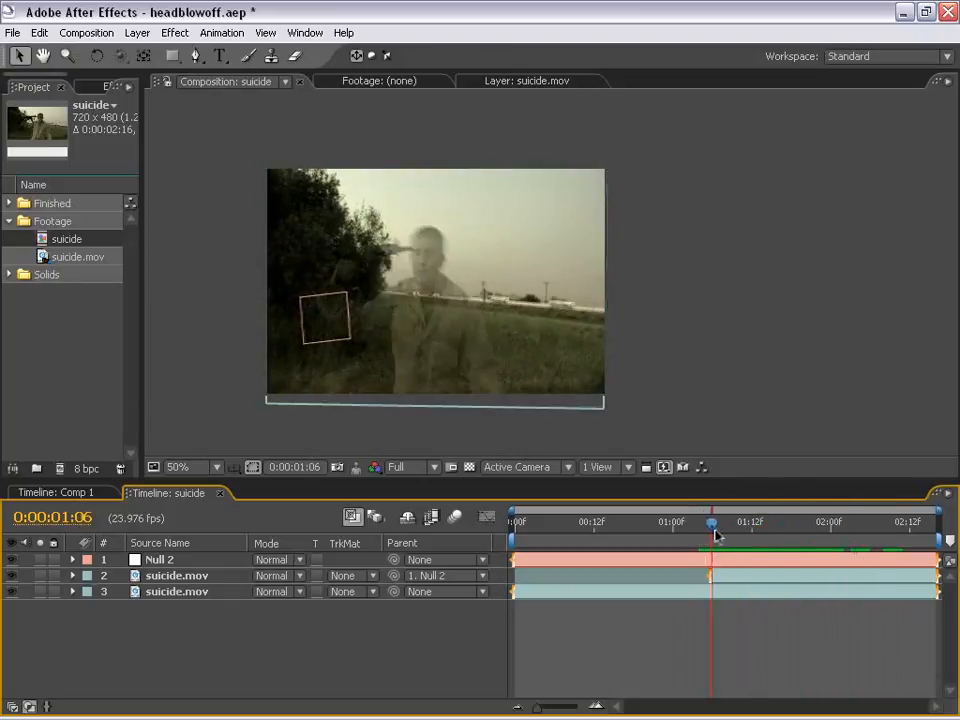
{"action": "left_click", "coordinate": [165, 575]}
{"action": "key", "text": "t"}
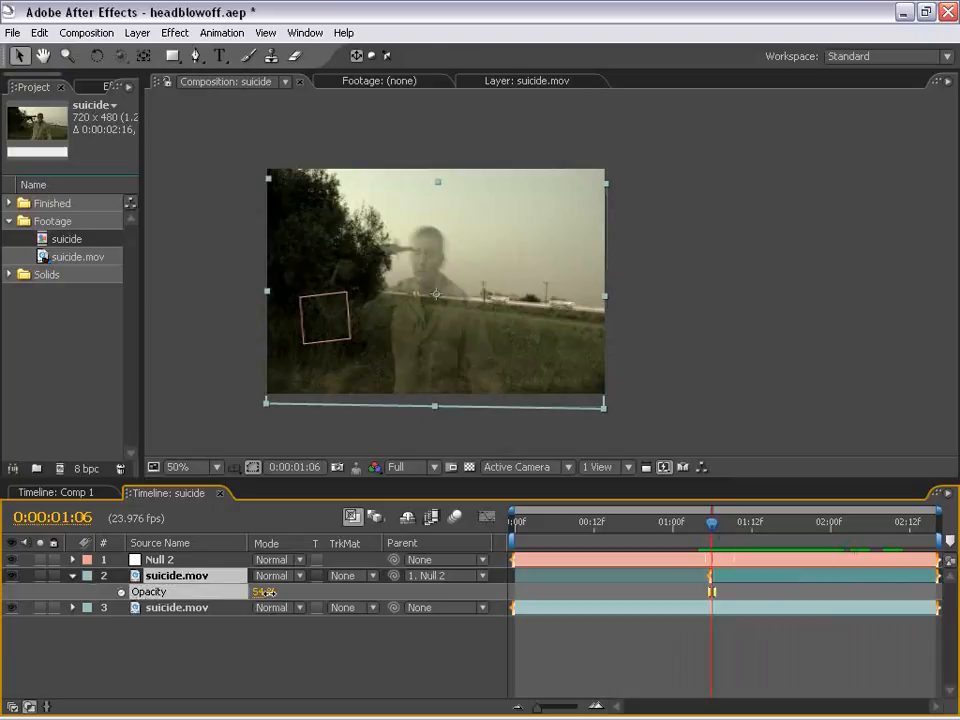
Step: Add a white solid covering the frame and trim its start to 0:00:01:06
{"action": "left_click", "coordinate": [137, 33]}
{"action": "mouse_move", "coordinate": [150, 52]}
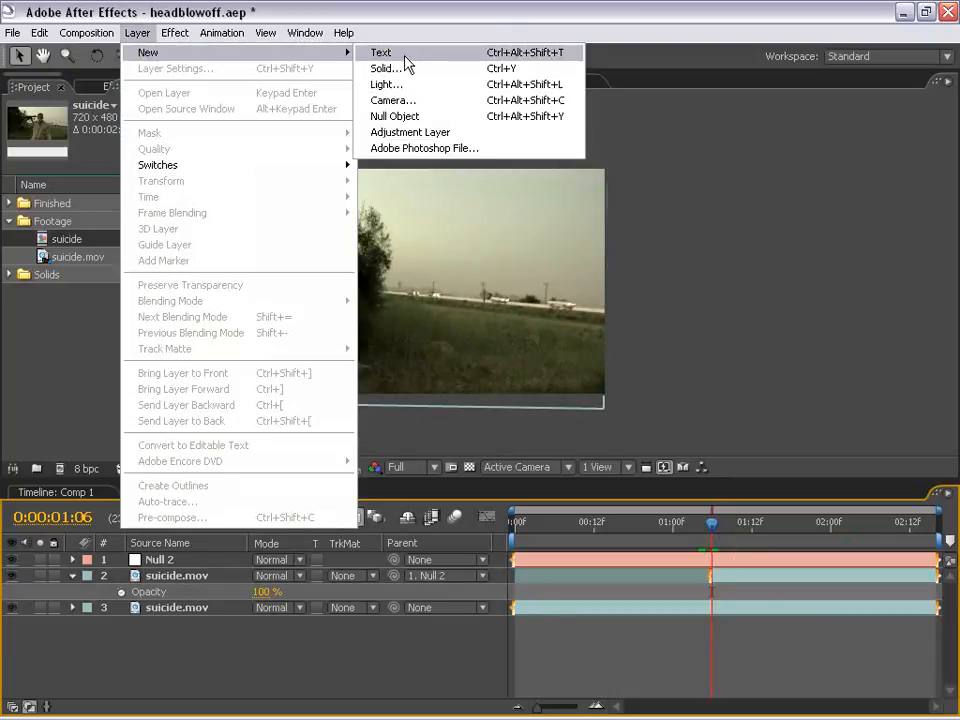
{"action": "left_click", "coordinate": [393, 68]}
{"action": "left_click", "coordinate": [516, 538]}
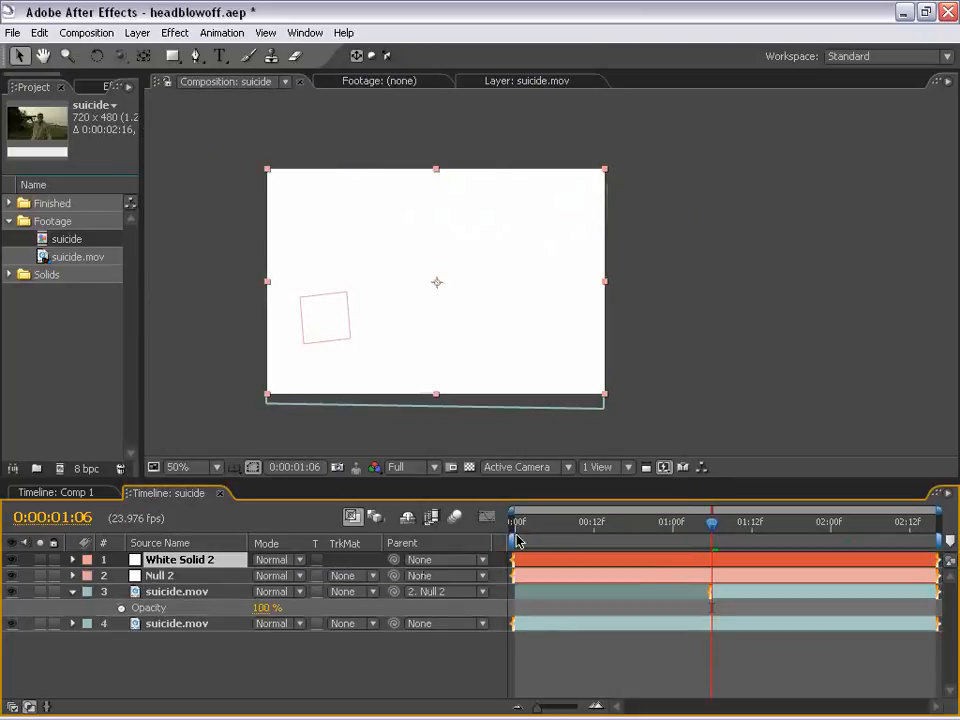
{"action": "left_click", "coordinate": [722, 567]}
{"action": "key", "text": "alt+["}
{"action": "mouse_move", "coordinate": [714, 524]}
{"action": "left_mouse_down"}
{"action": "mouse_move", "coordinate": [767, 525]}
{"action": "mouse_move", "coordinate": [711, 525]}
{"action": "left_mouse_up"}
Step: Set the white solid's opacity to 50% and collapse its properties
{"action": "key", "text": "t"}
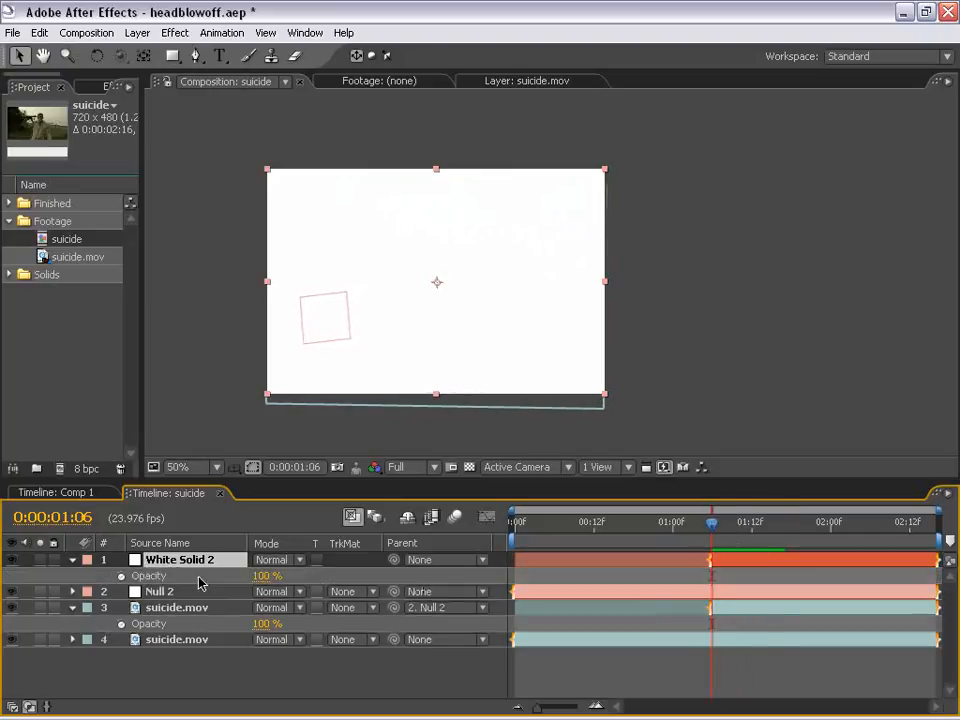
{"action": "left_click", "coordinate": [261, 576]}
{"action": "type", "text": "50"}
{"action": "key", "text": "Return"}
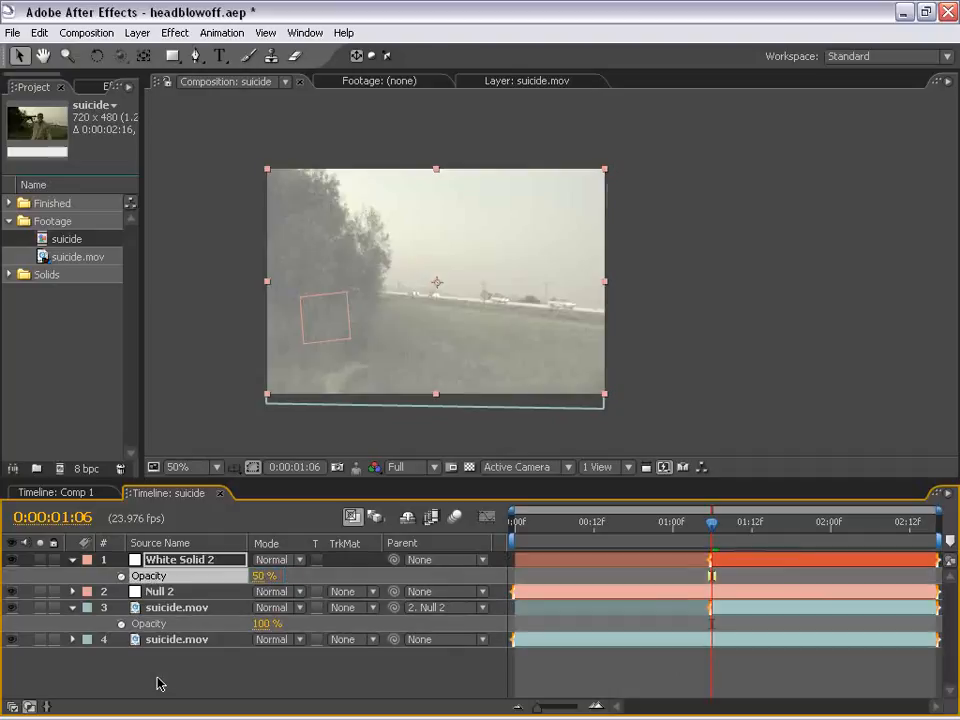
{"action": "left_click", "coordinate": [72, 560]}
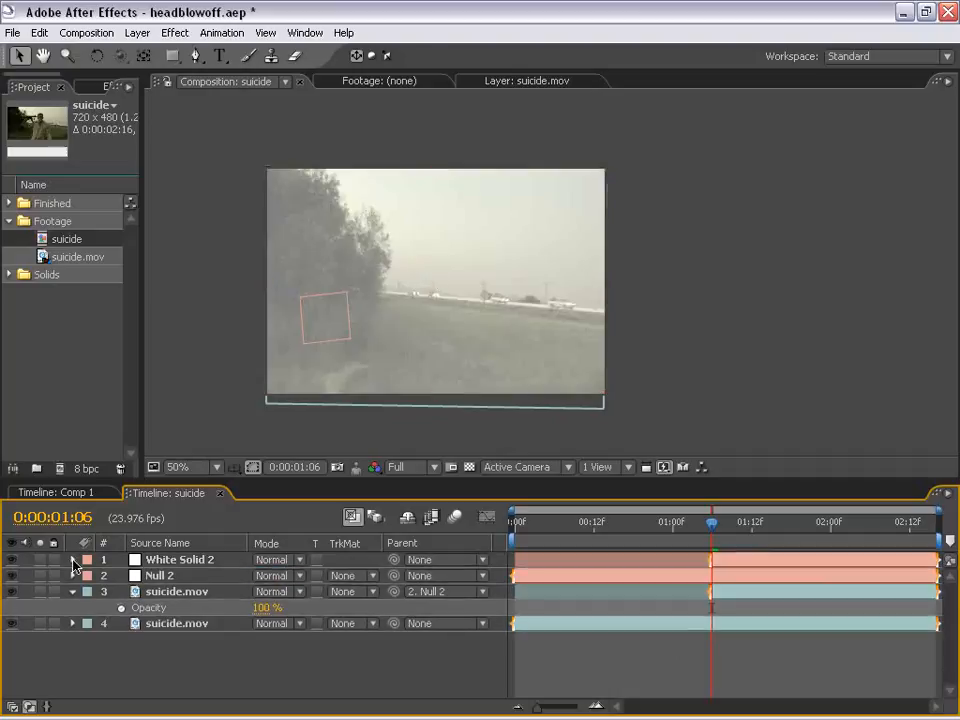
Step: Hide the frozen suicide.mov layer to reveal the man's head in the original footage beneath the white solid
{"action": "left_click", "coordinate": [11, 591]}
{"action": "left_click", "coordinate": [11, 591]}
{"action": "scroll", "coordinate": [475, 298], "scroll_direction": "up", "scroll_amount": 1}
{"action": "key", "text": "space"}
{"action": "left_click_drag", "start_coordinate": [403, 293], "coordinate": [525, 302]}
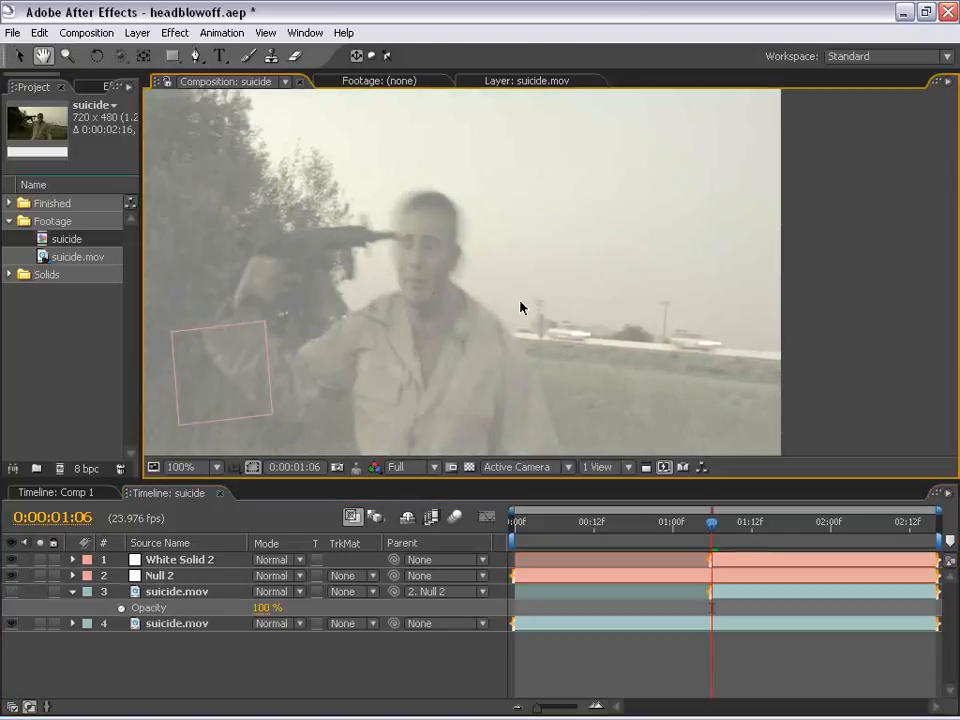
{"action": "left_click_drag", "start_coordinate": [422, 294], "coordinate": [422, 254]}
Step: Draw a closed curved mask around the man's head on the White Solid 2 layer with the Pen tool
{"action": "left_click", "coordinate": [198, 58]}
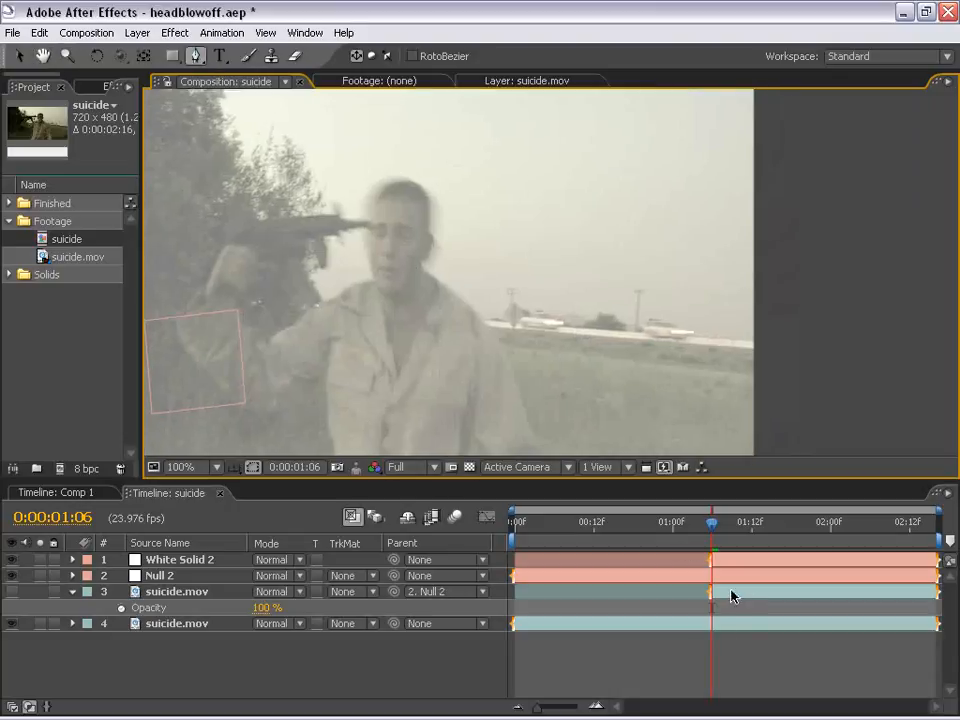
{"action": "left_click", "coordinate": [731, 592]}
{"action": "left_click", "coordinate": [730, 561]}
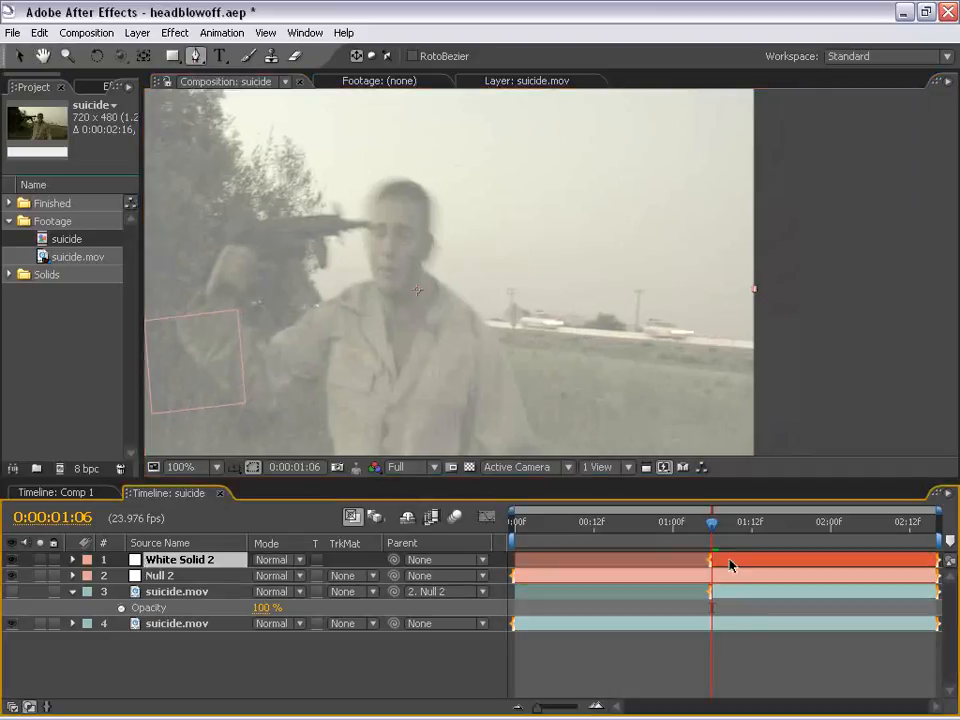
{"action": "left_click", "coordinate": [397, 158]}
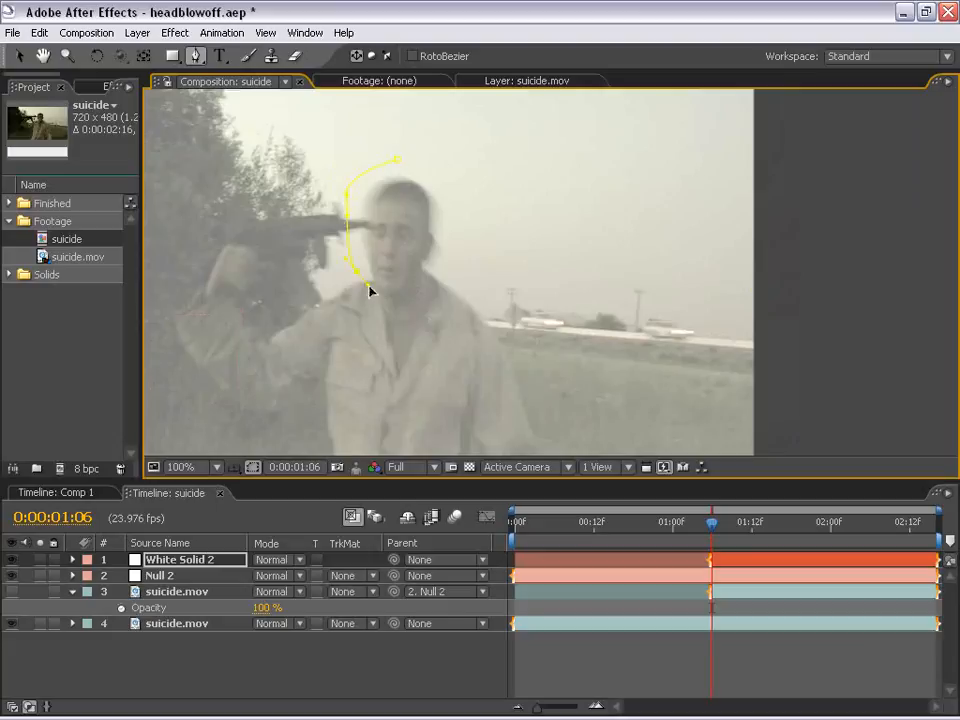
{"action": "left_click_drag", "start_coordinate": [405, 306], "coordinate": [413, 306]}
{"action": "left_click_drag", "start_coordinate": [464, 271], "coordinate": [467, 256]}
{"action": "left_click", "coordinate": [397, 158]}
Step: Set the feather of the white solid's head mask to 6 pixels
{"action": "key", "text": "f"}
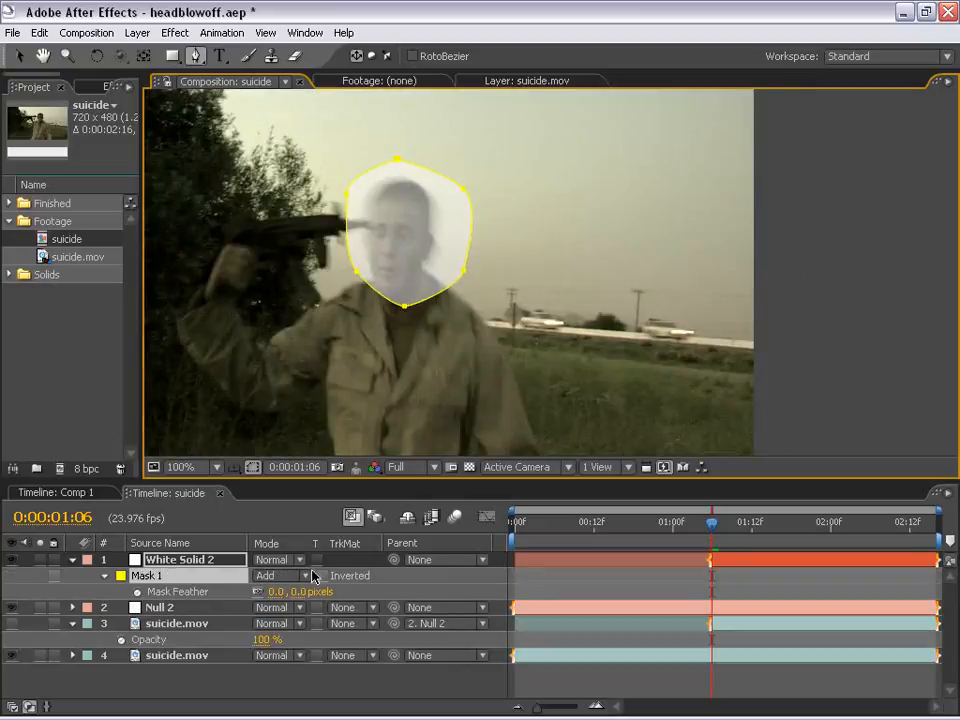
{"action": "left_click", "coordinate": [292, 591]}
{"action": "type", "text": "6"}
{"action": "key", "text": "Return"}
{"action": "key", "text": "v"}
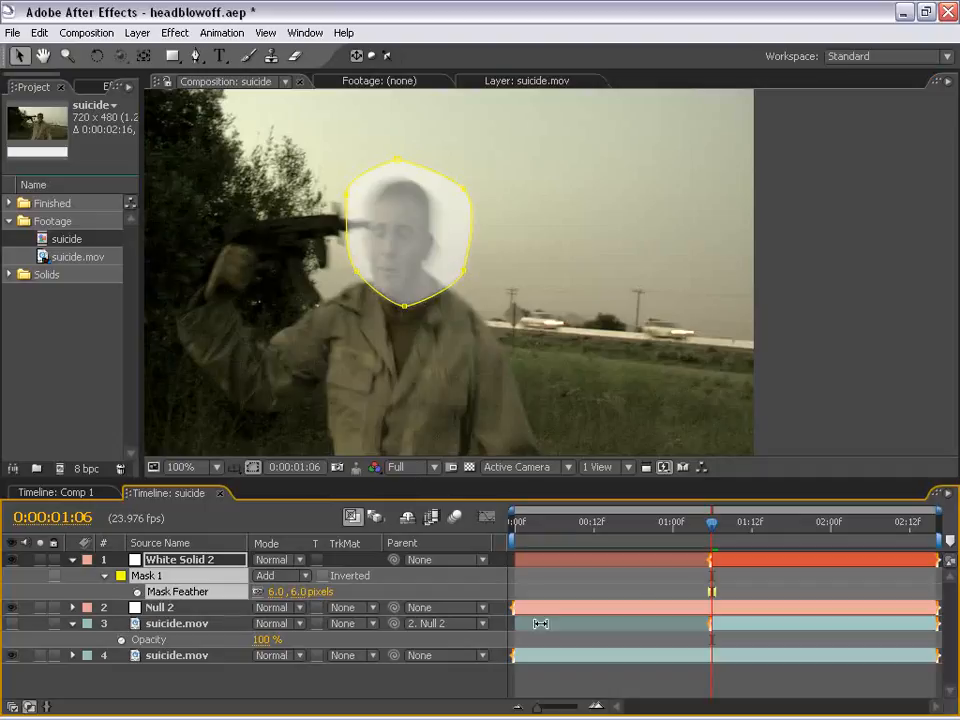
{"action": "left_click", "coordinate": [630, 599]}
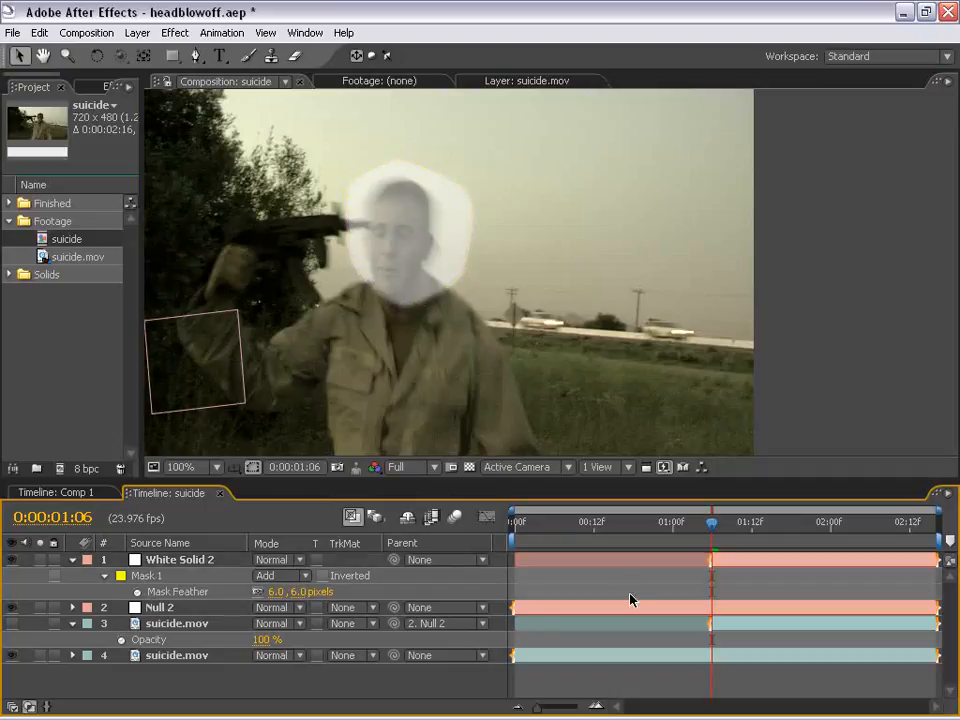
Step: Move the white solid's anchor point to the base of the man's neck and try rotating the mask around it
{"action": "left_click", "coordinate": [720, 560]}
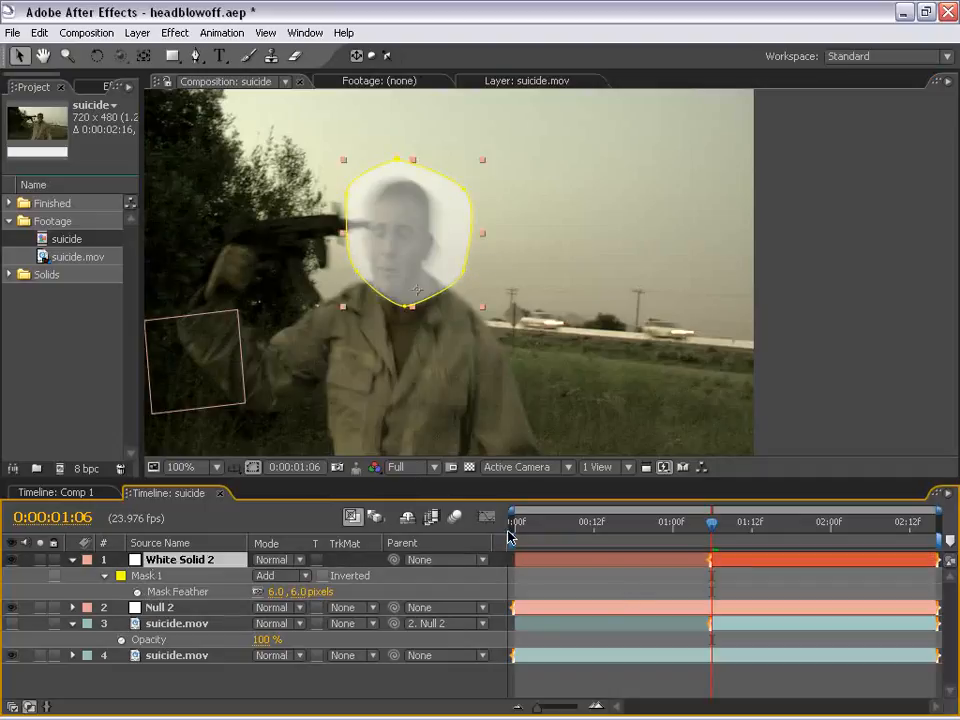
{"action": "left_click", "coordinate": [143, 55]}
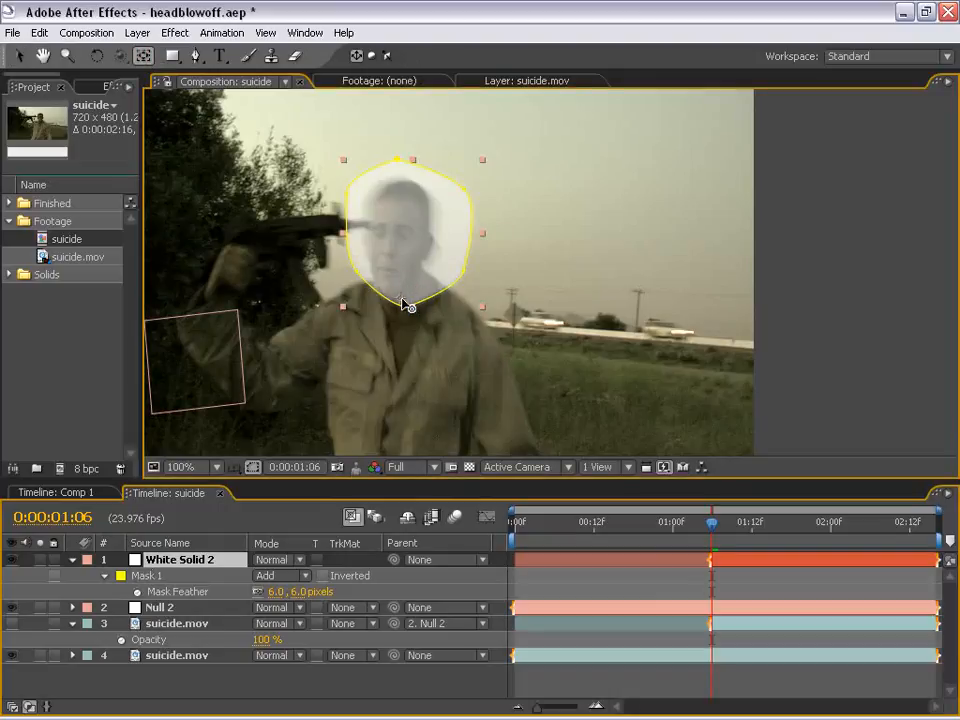
{"action": "key", "text": "w"}
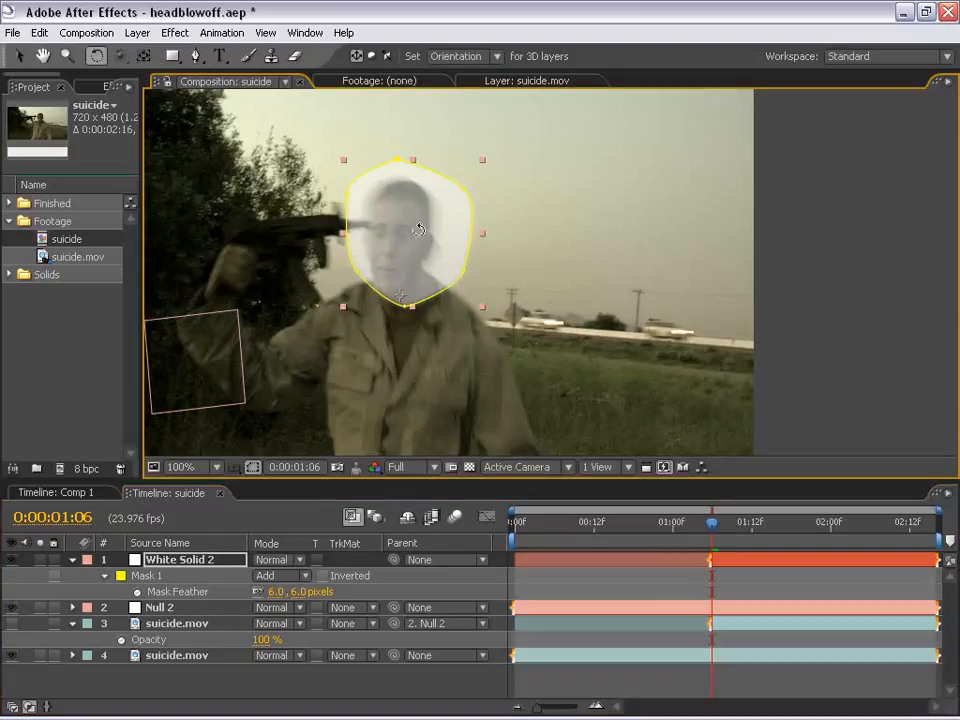
{"action": "mouse_move", "coordinate": [418, 229]}
{"action": "left_mouse_down"}
{"action": "mouse_move", "coordinate": [489, 390]}
{"action": "mouse_move", "coordinate": [342, 210]}
{"action": "mouse_move", "coordinate": [411, 226]}
{"action": "left_mouse_up"}
{"action": "key", "text": "v"}
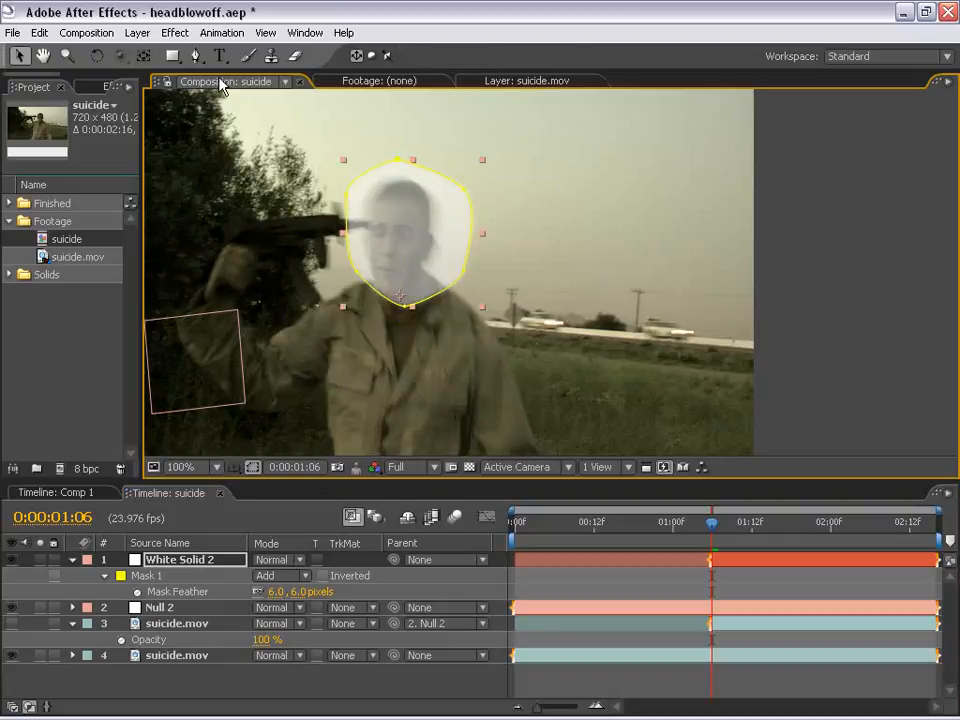
Step: Enable position and rotation keyframes for the white solid at 0:00:01:06
{"action": "left_click", "coordinate": [755, 638]}
{"action": "left_click", "coordinate": [726, 561]}
{"action": "key", "text": "p"}
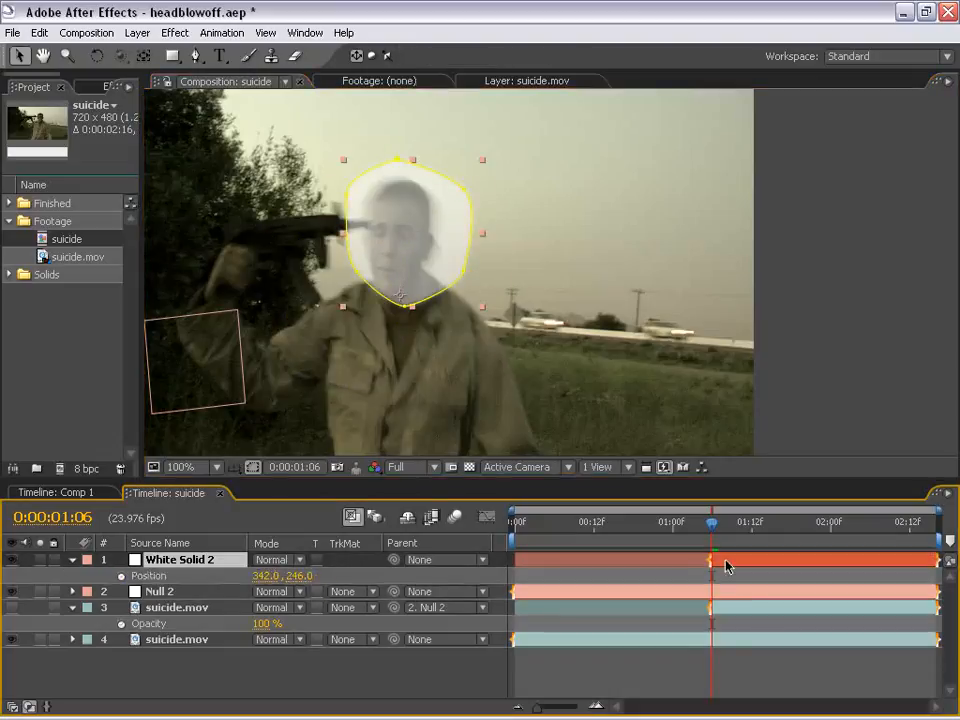
{"action": "key", "text": "shift+r"}
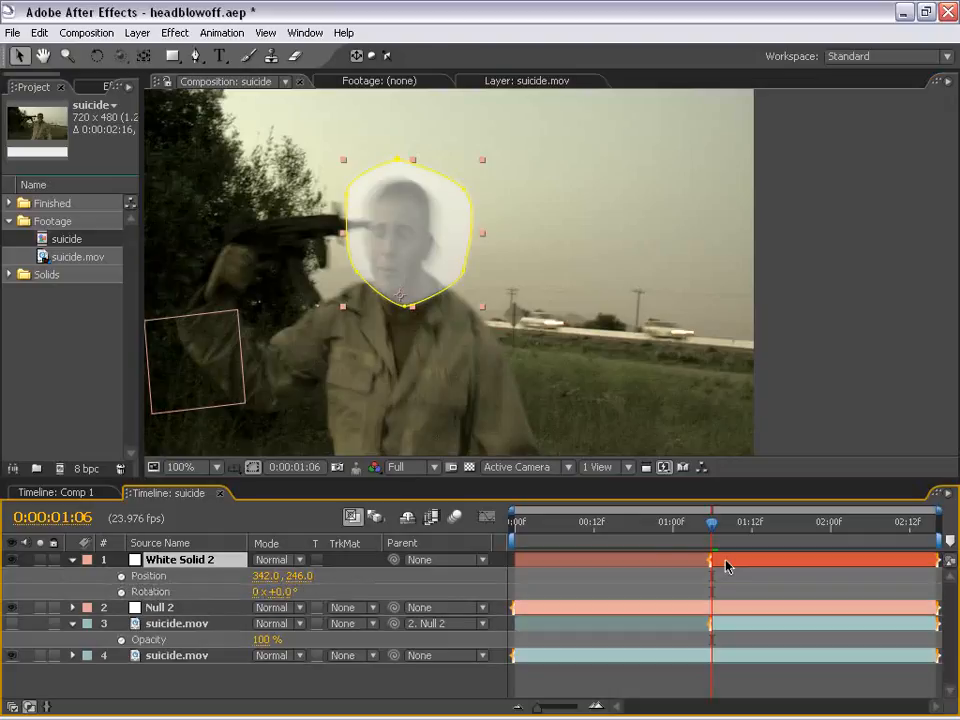
{"action": "left_click", "coordinate": [121, 576]}
{"action": "left_click", "coordinate": [121, 592]}
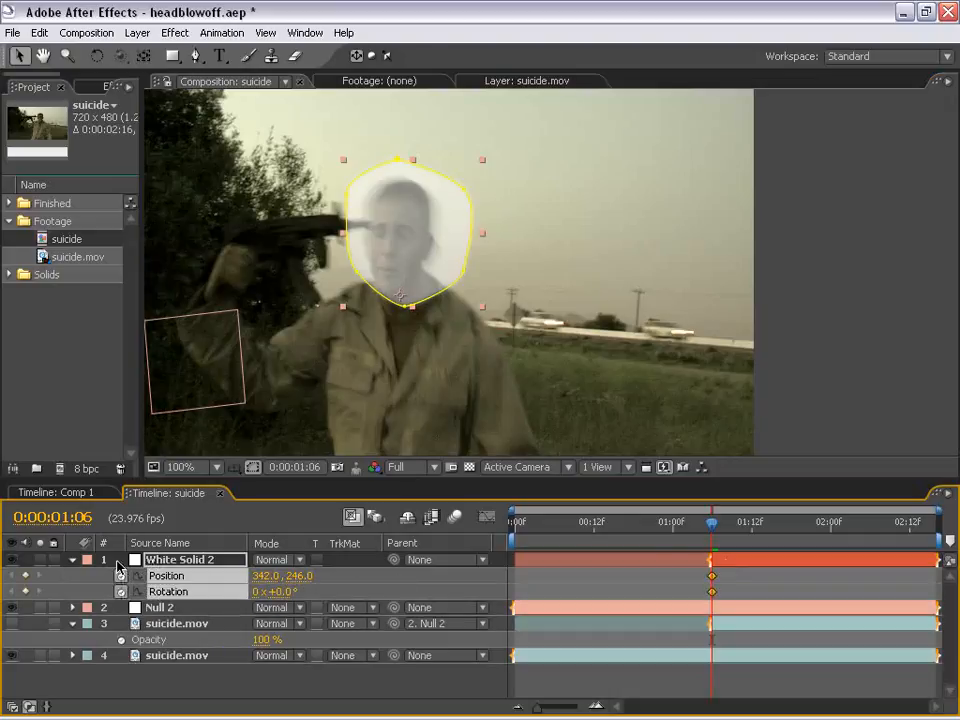
Step: At 0:00:01:10, move the white solid over the head to position 446, 237 and rotate it to about 79.1°
{"action": "key", "text": "Page_Down"}
{"action": "key", "text": "Page_Down"}
{"action": "key", "text": "Page_Down"}
{"action": "key", "text": "Page_Down"}
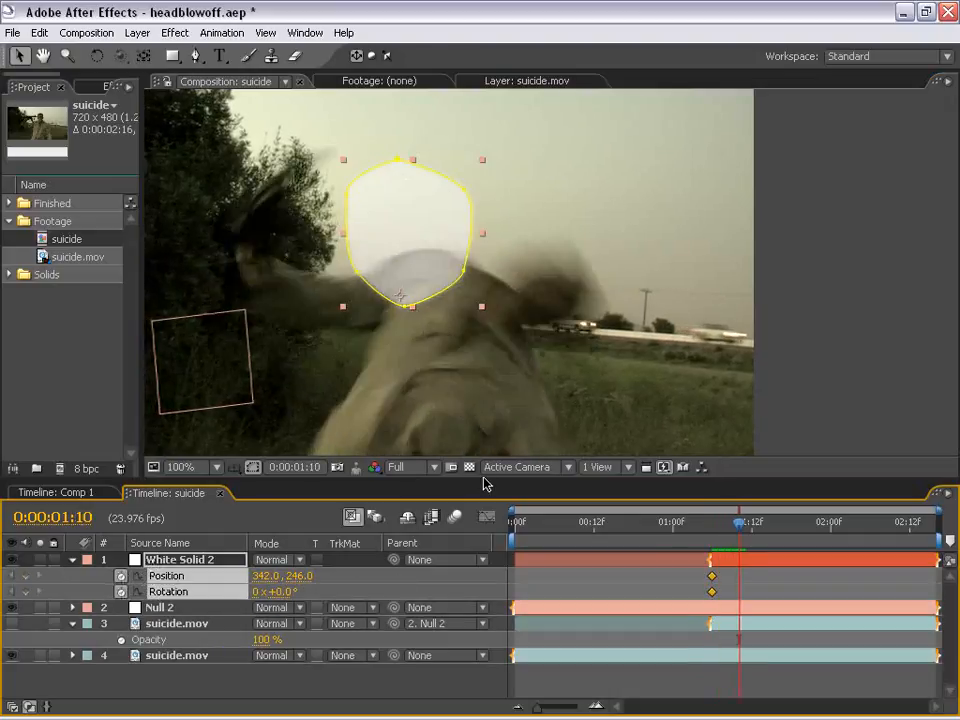
{"action": "left_click_drag", "start_coordinate": [430, 233], "coordinate": [571, 312]}
{"action": "key", "text": "w"}
{"action": "key", "text": "v"}
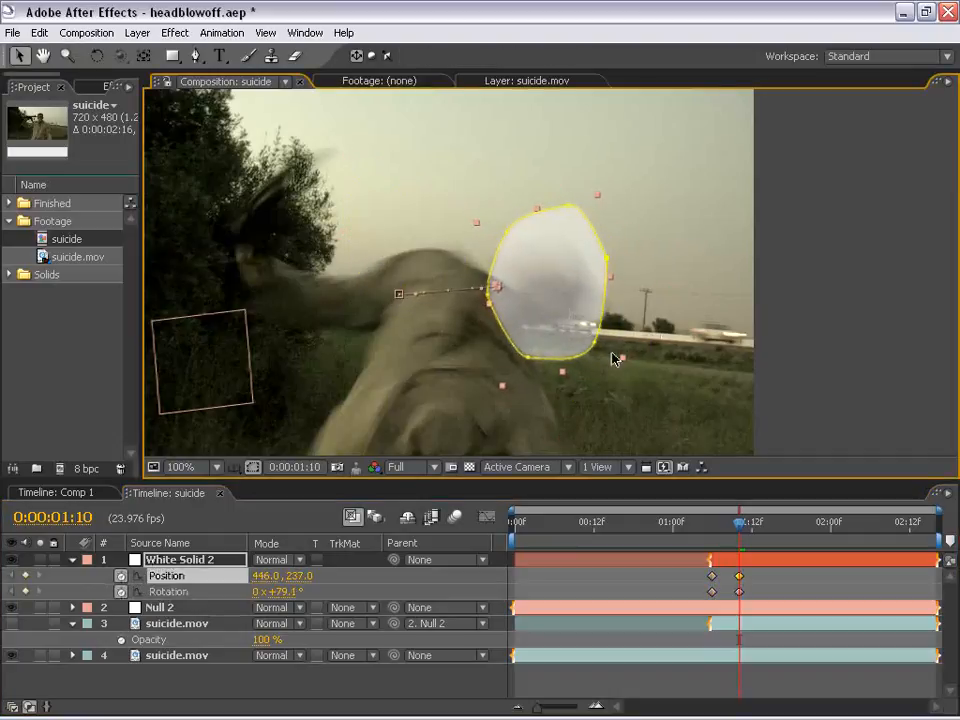
Step: At 0:00:01:08, fit the white solid over the head at position 363, 224.5 with about 35.4° rotation
{"action": "key", "text": "Page_Up"}
{"action": "key", "text": "Page_Up"}
{"action": "left_click_drag", "start_coordinate": [492, 246], "coordinate": [514, 243]}
{"action": "key", "text": "w"}
{"action": "key", "text": "v"}
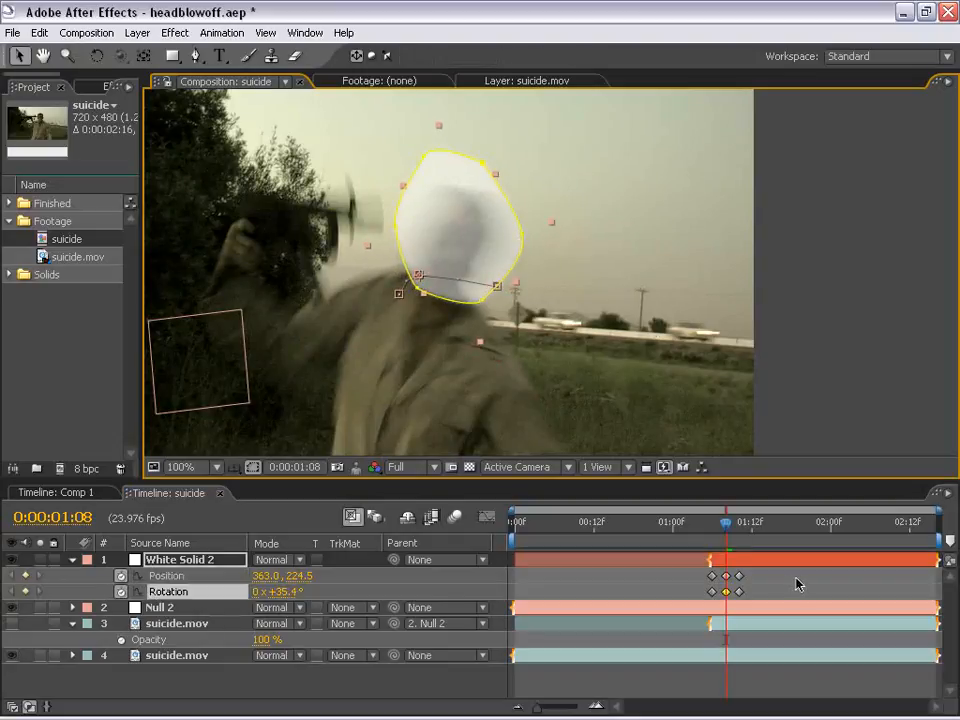
Step: At 0:00:01:12, cover the falling head by moving the white solid to 500, 332 and rotating it to about 89.6°
{"action": "key", "text": "Page_Down"}
{"action": "key", "text": "Page_Down"}
{"action": "key", "text": "Page_Down"}
{"action": "key", "text": "Page_Down"}
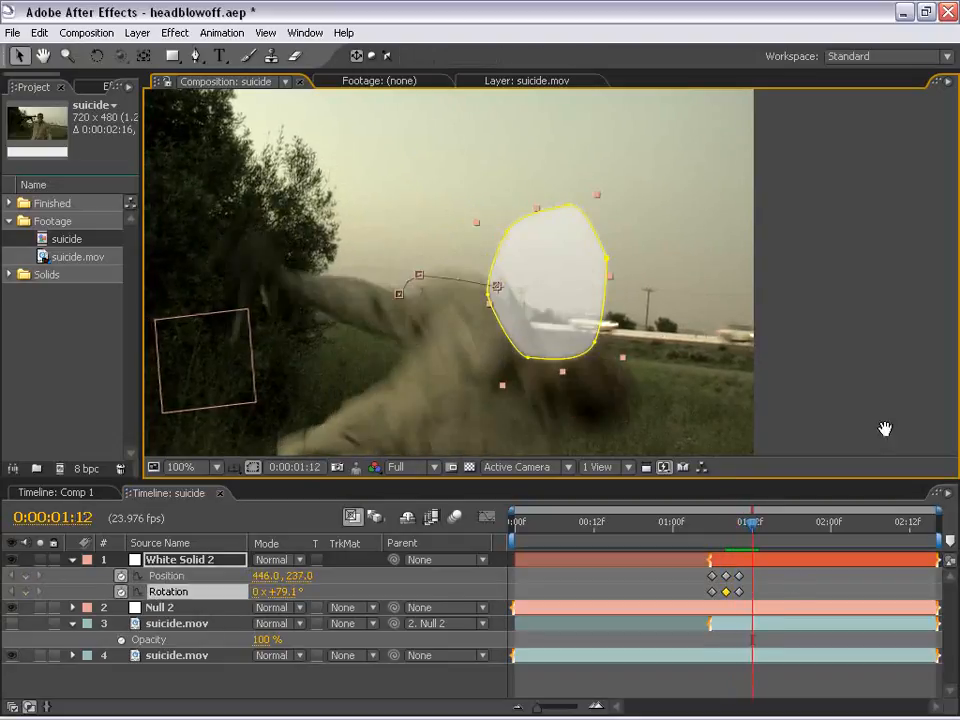
{"action": "left_click_drag", "start_coordinate": [421, 378], "coordinate": [334, 283]}
{"action": "left_click_drag", "start_coordinate": [461, 163], "coordinate": [521, 452]}
{"action": "key", "text": "w"}
{"action": "key", "text": "v"}
Step: Keyframe the white solid's position to follow the head out of frame, reaching 527, 550 at 0:00:01:19
{"action": "key", "text": "Page_Down"}
{"action": "key", "text": "Page_Down"}
{"action": "key", "text": "Page_Down"}
{"action": "key", "text": "Page_Down"}
{"action": "key", "text": "Page_Down"}
{"action": "key", "text": "Page_Down"}
{"action": "key", "text": "Page_Down"}
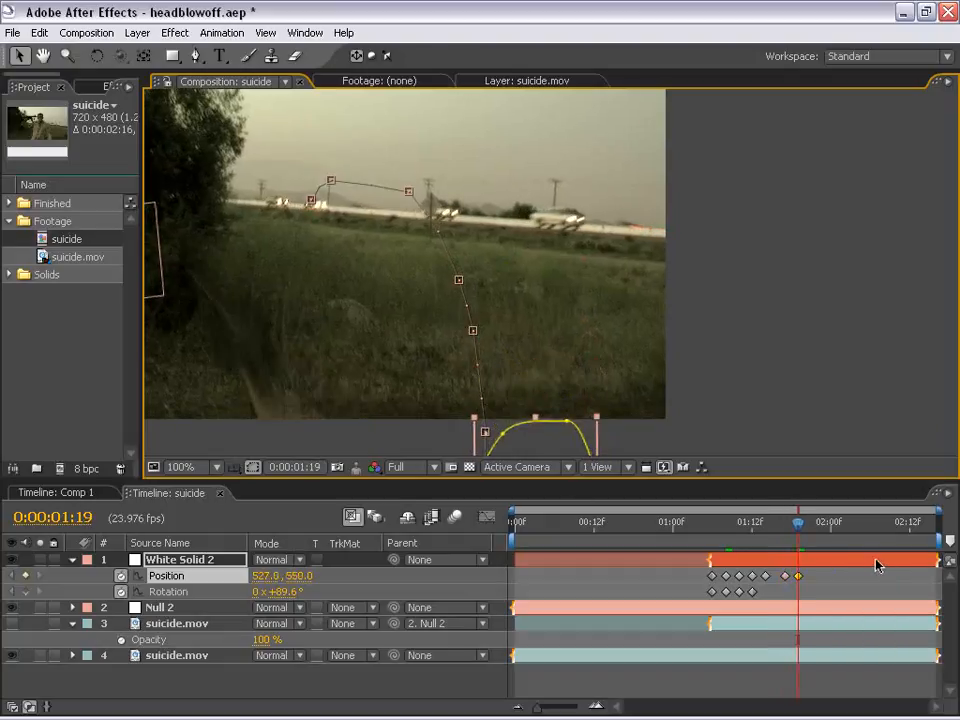
Step: Check frame by frame, back to 0:00:01:08, how well the animated mask covers the head
{"action": "key", "text": "Page_Up"}
{"action": "key", "text": "Page_Up"}
{"action": "key", "text": "Page_Up"}
{"action": "key", "text": "Page_Up"}
{"action": "key", "text": "Page_Up"}
{"action": "key", "text": "Page_Up"}
{"action": "key", "text": "Page_Up"}
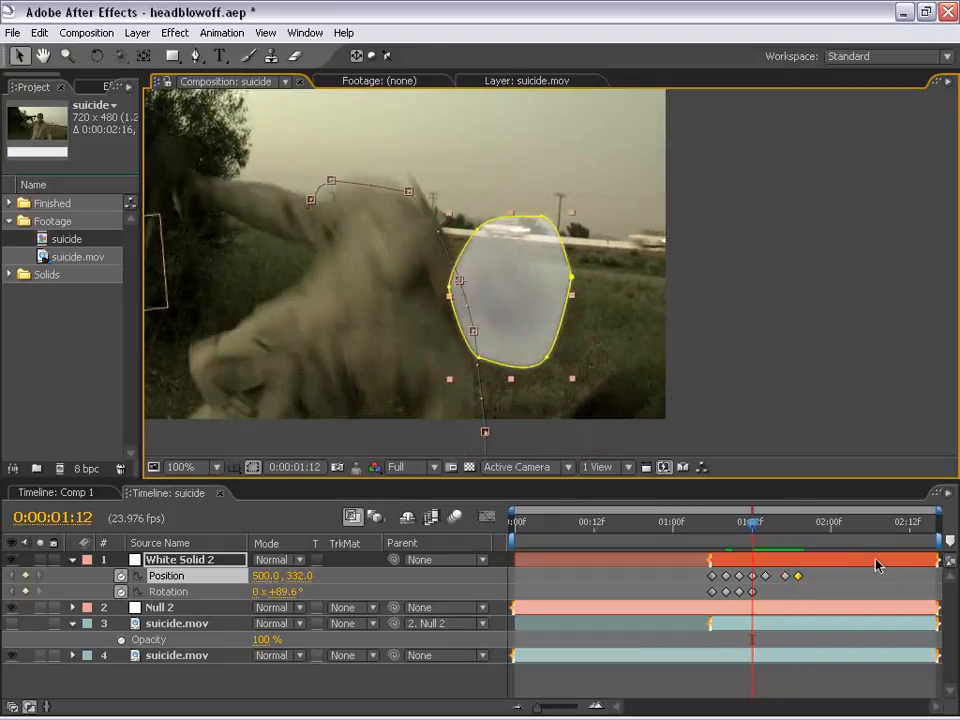
{"action": "key", "text": "Page_Up"}
{"action": "key", "text": "Page_Up"}
{"action": "key", "text": "Page_Up"}
{"action": "key", "text": "Page_Up"}
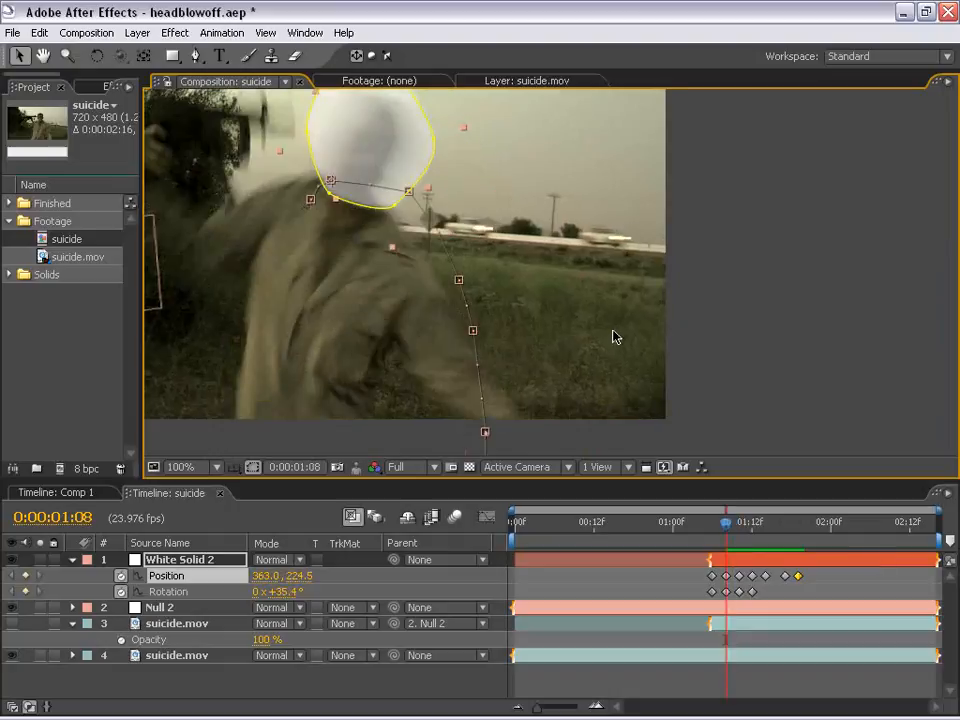
{"action": "scroll", "coordinate": [613, 331], "scroll_direction": "down", "scroll_amount": 1}
{"action": "left_click_drag", "start_coordinate": [544, 266], "coordinate": [568, 301]}
{"action": "scroll", "coordinate": [550, 325], "scroll_direction": "up", "scroll_amount": 1}
{"action": "left_click_drag", "start_coordinate": [510, 239], "coordinate": [527, 251]}
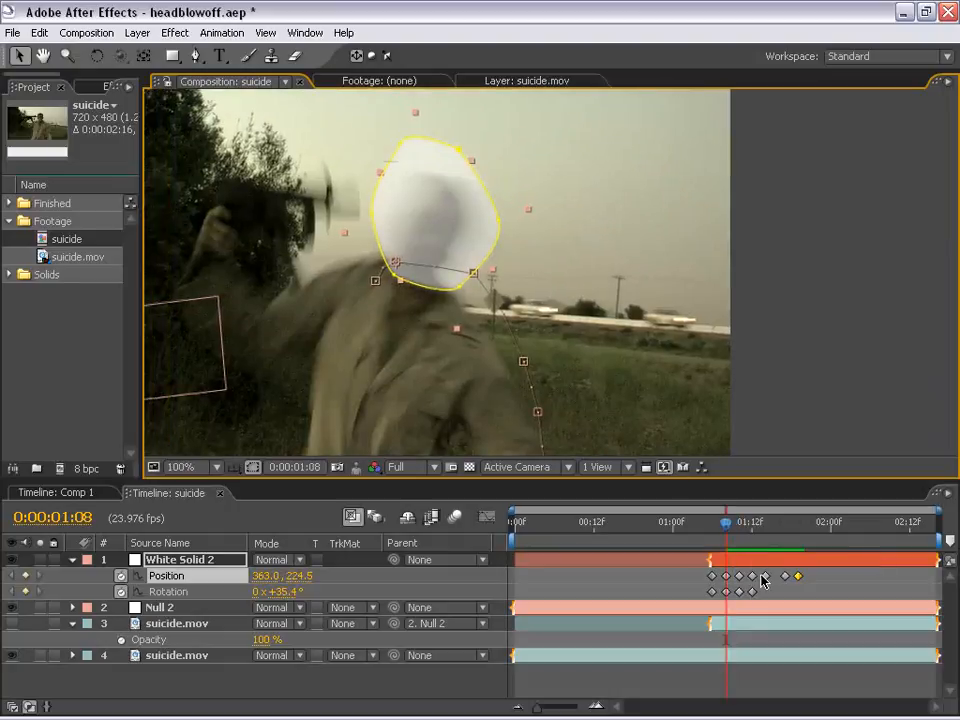
Step: Set the head mask's expansion to 2 pixels and its feather to 14 pixels
{"action": "left_click", "coordinate": [755, 560]}
{"action": "key", "text": "m"}
{"action": "key", "text": "m"}
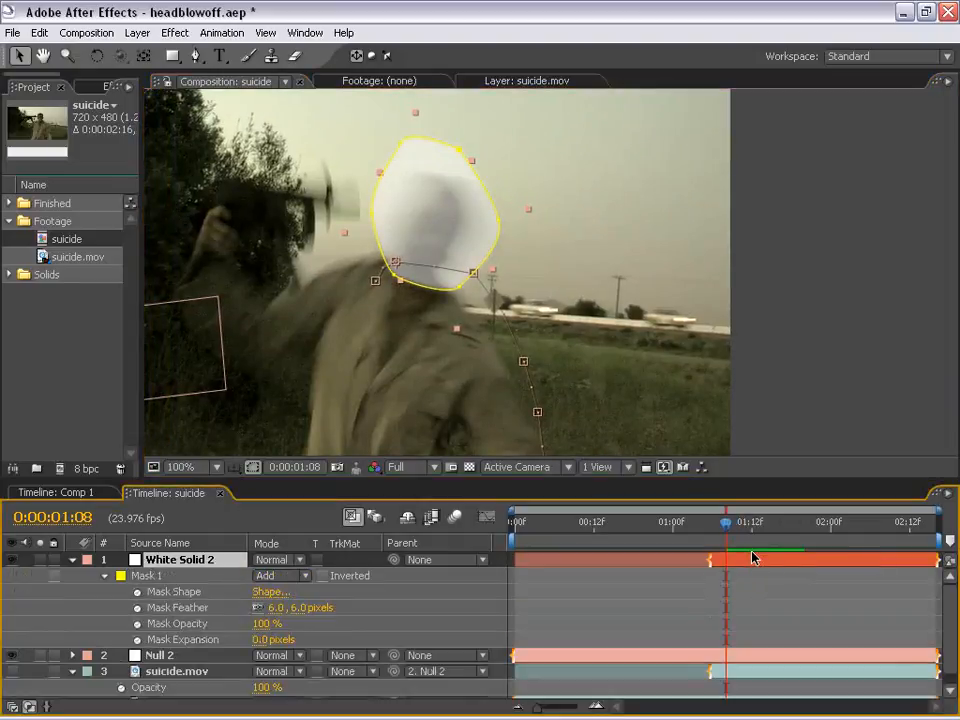
{"action": "mouse_move", "coordinate": [260, 639]}
{"action": "left_mouse_down"}
{"action": "mouse_move", "coordinate": [275, 639]}
{"action": "mouse_move", "coordinate": [255, 633]}
{"action": "left_mouse_up"}
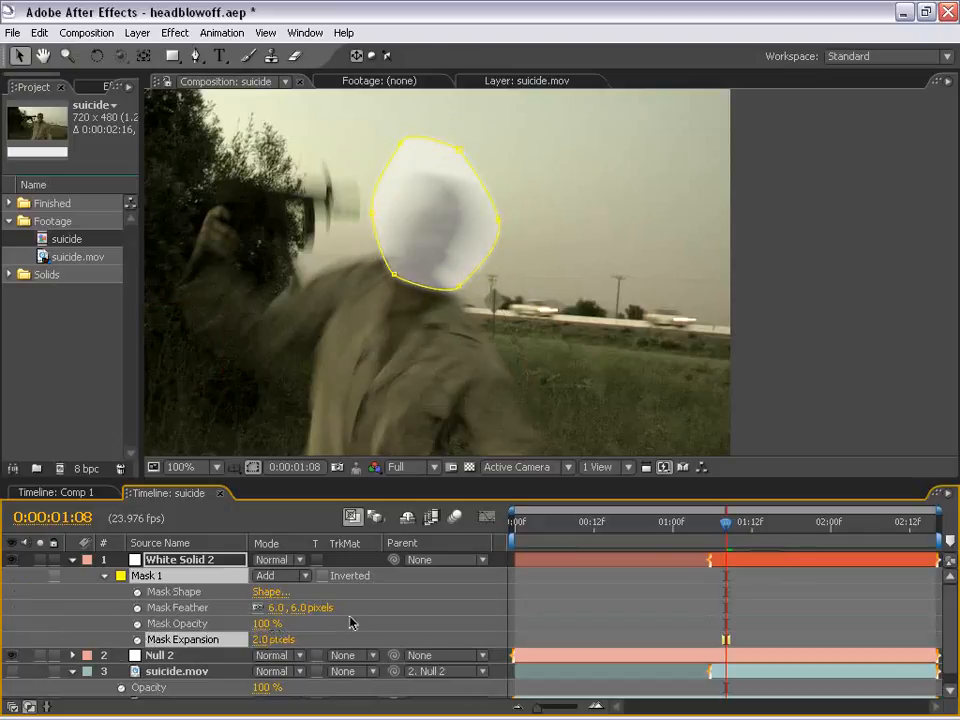
{"action": "left_click_drag", "start_coordinate": [308, 611], "coordinate": [311, 608]}
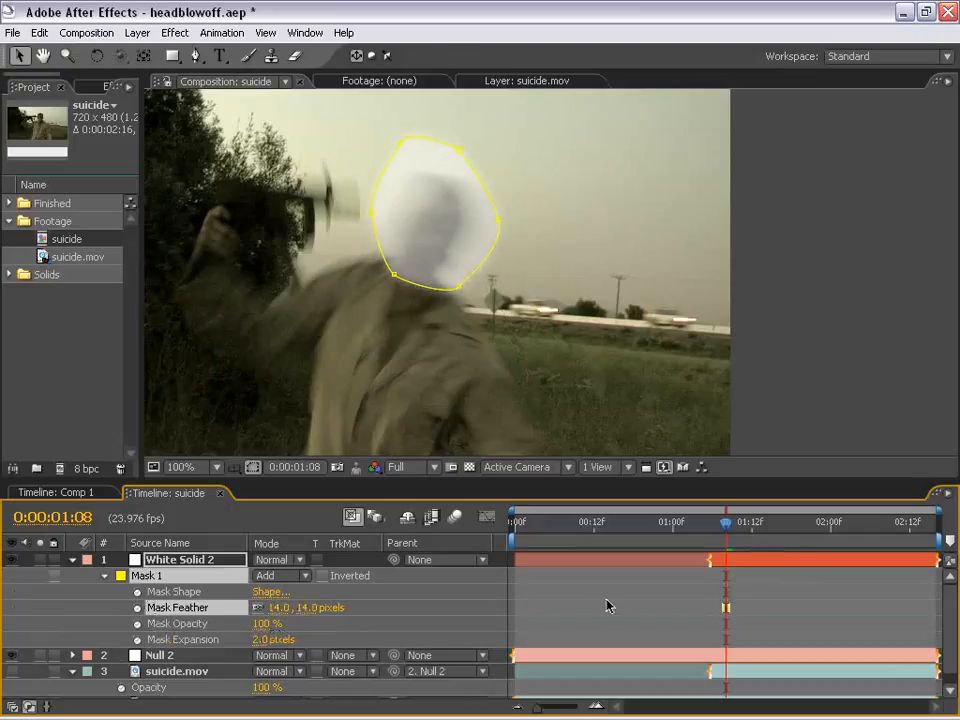
{"action": "left_click", "coordinate": [606, 600]}
Step: Raise the white solid's opacity to 100%
{"action": "scroll", "coordinate": [441, 238], "scroll_direction": "down", "scroll_amount": 1}
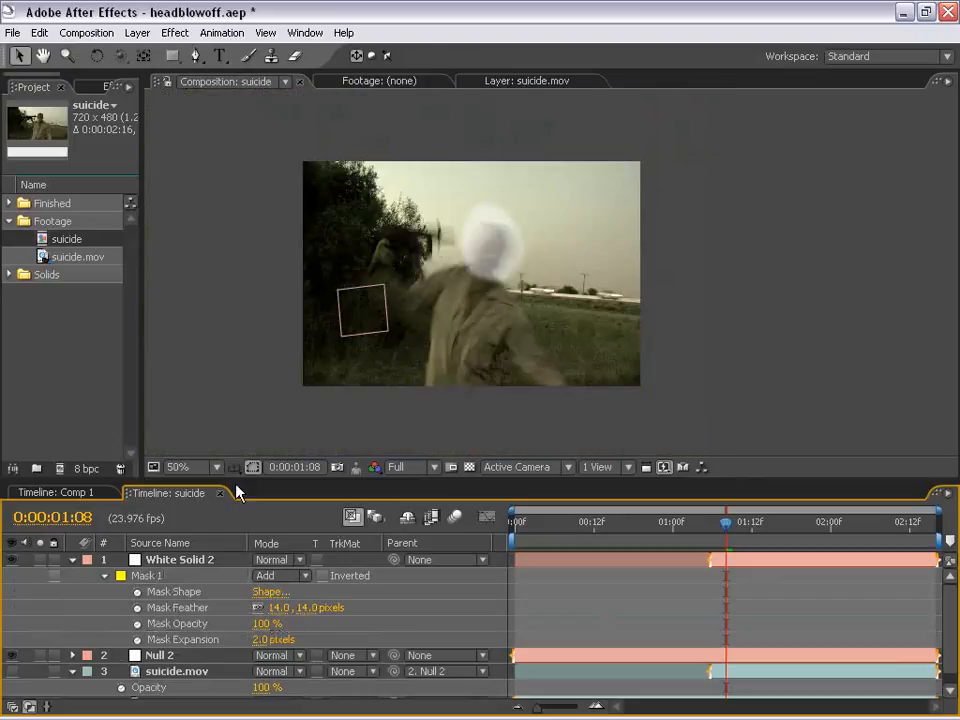
{"action": "left_click", "coordinate": [73, 560]}
{"action": "left_click", "coordinate": [167, 562]}
{"action": "key", "text": "t"}
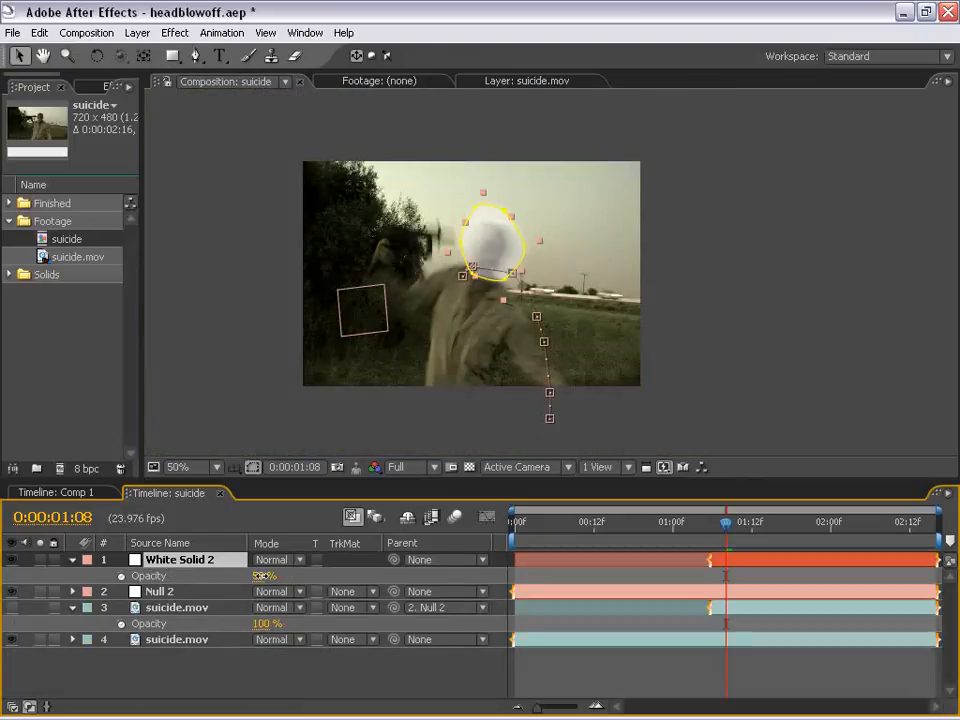
{"action": "left_click_drag", "start_coordinate": [261, 576], "coordinate": [494, 573]}
Step: Rename the White Solid 2 layer as Head Matte
{"action": "left_click", "coordinate": [178, 566]}
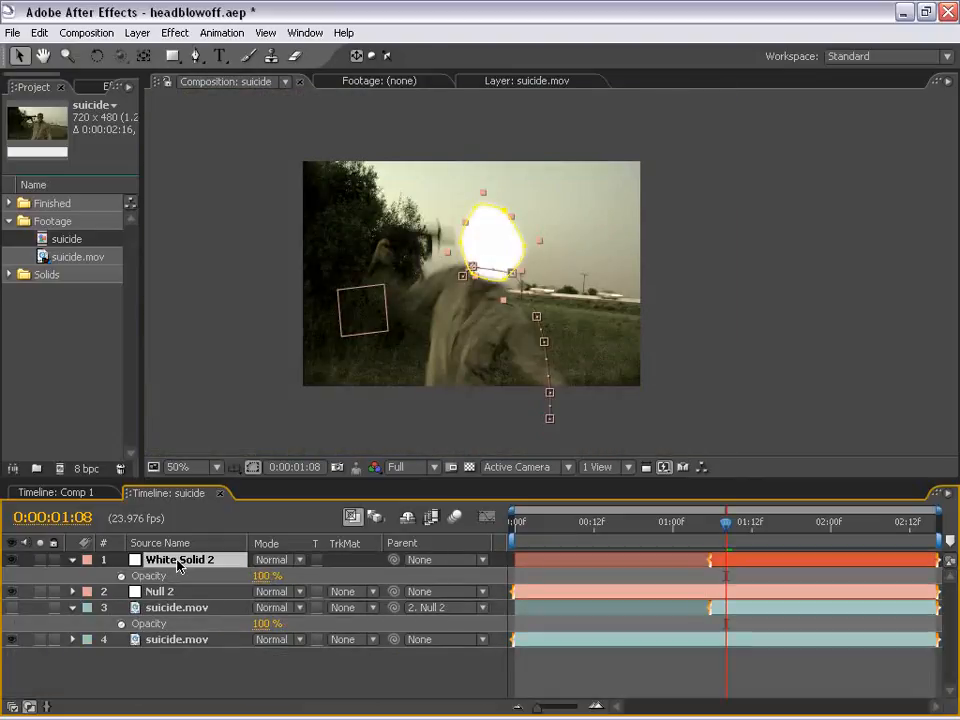
{"action": "key", "text": "Return"}
{"action": "type", "text": "Head Matte"}
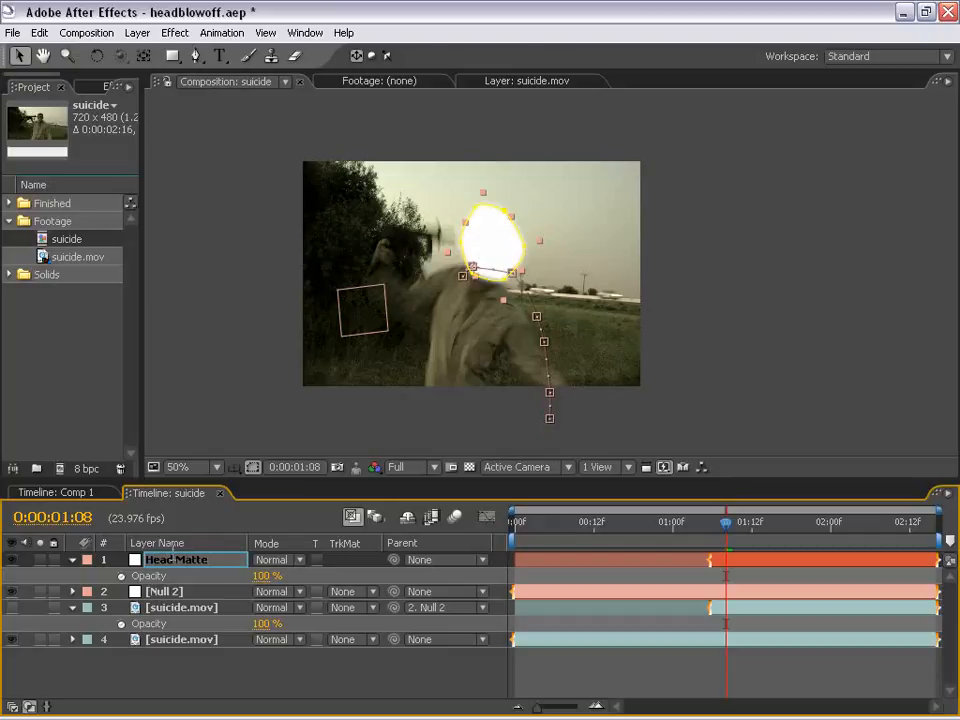
{"action": "key", "text": "Return"}
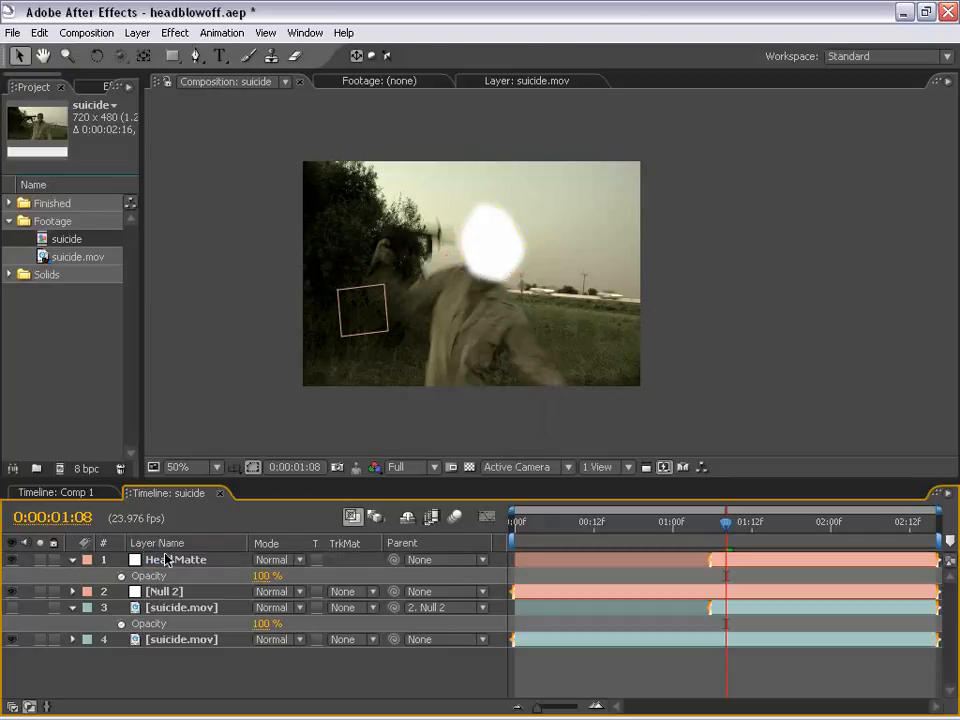
Step: Place the Head Matte layer directly above the frozen suicide.mov layer, collapse its properties, and hide Null 2
{"action": "left_click_drag", "start_coordinate": [166, 560], "coordinate": [155, 600]}
{"action": "left_click", "coordinate": [142, 609]}
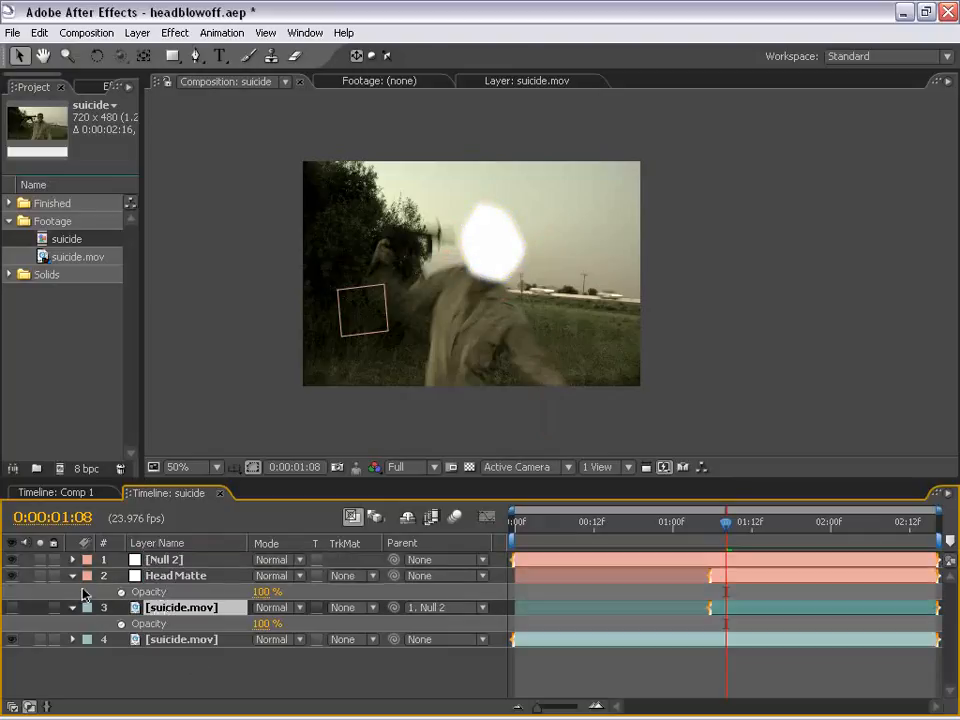
{"action": "left_click", "coordinate": [71, 577]}
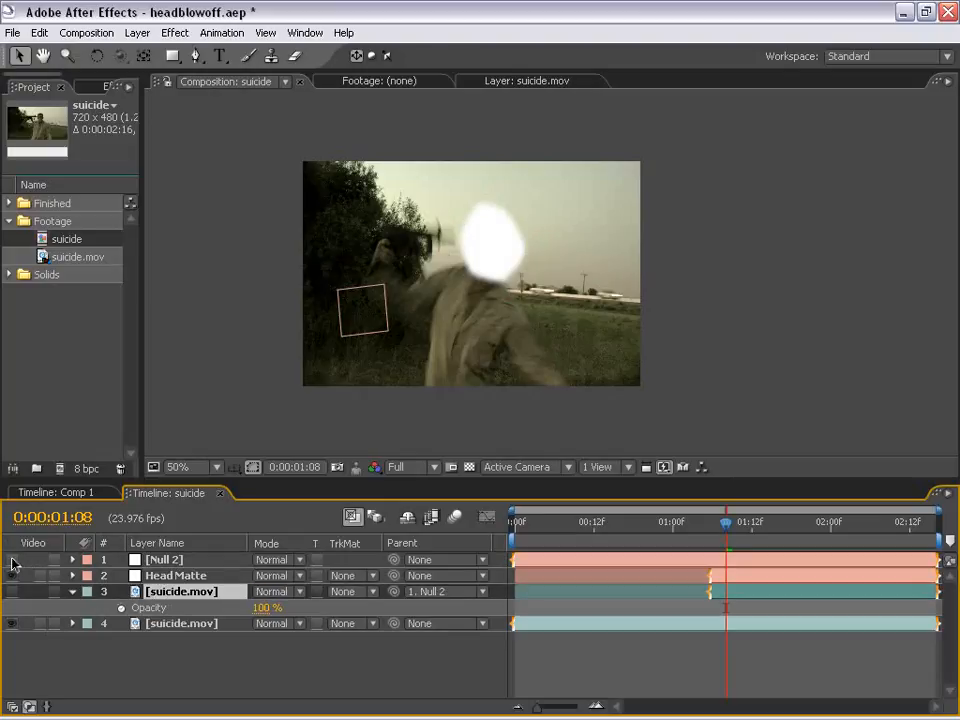
{"action": "left_click", "coordinate": [180, 652]}
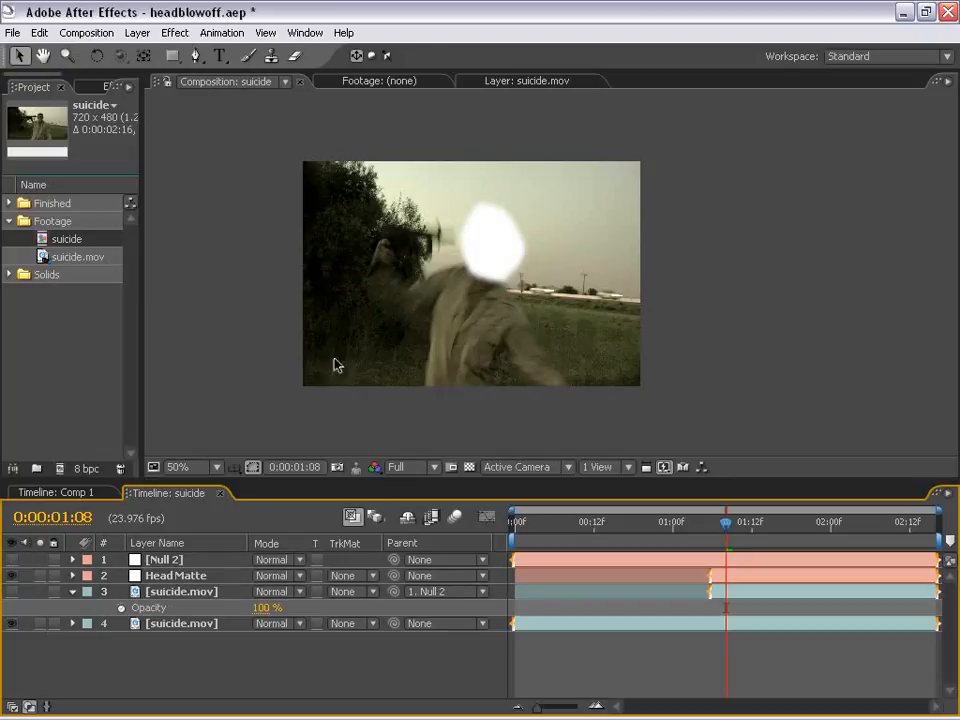
Step: Set the frozen suicide.mov layer's track matte to Alpha Matte "Head Matte"
{"action": "left_click", "coordinate": [170, 597]}
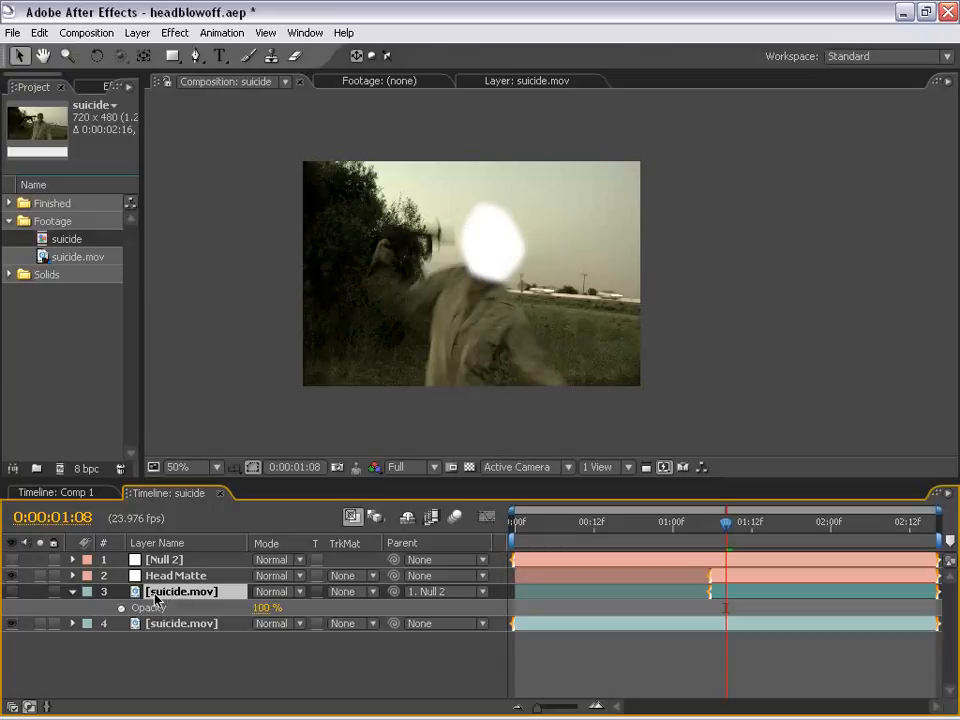
{"action": "left_click", "coordinate": [363, 593]}
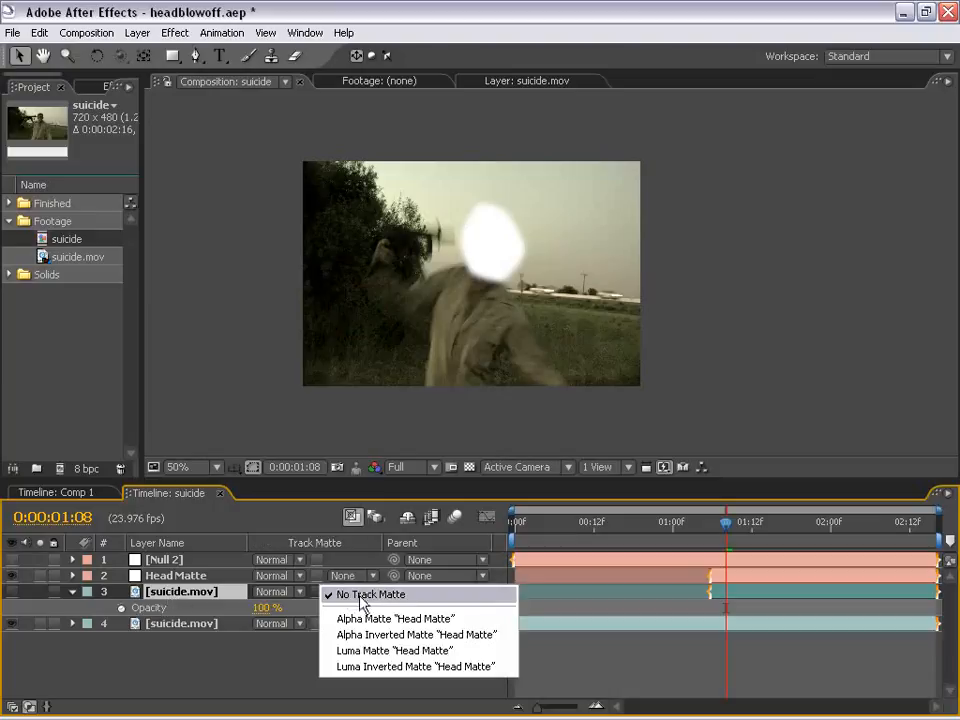
{"action": "left_click", "coordinate": [435, 619]}
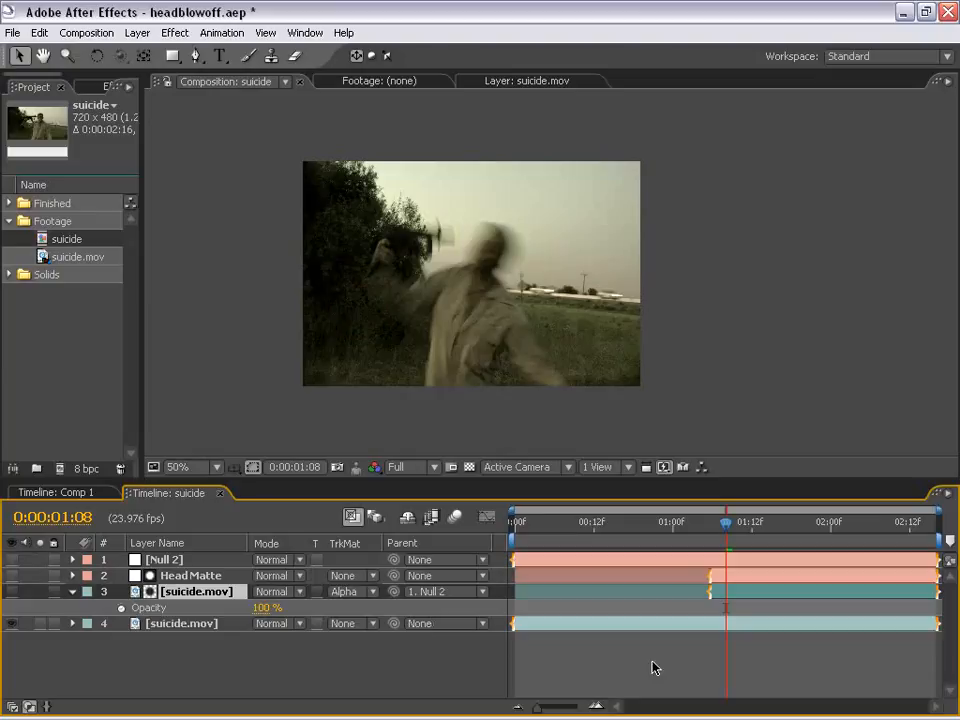
Step: Show the frozen suicide.mov layer and set the Head Matte's mask expansion to 14 pixels at 0:00:01:07
{"action": "left_click", "coordinate": [14, 593]}
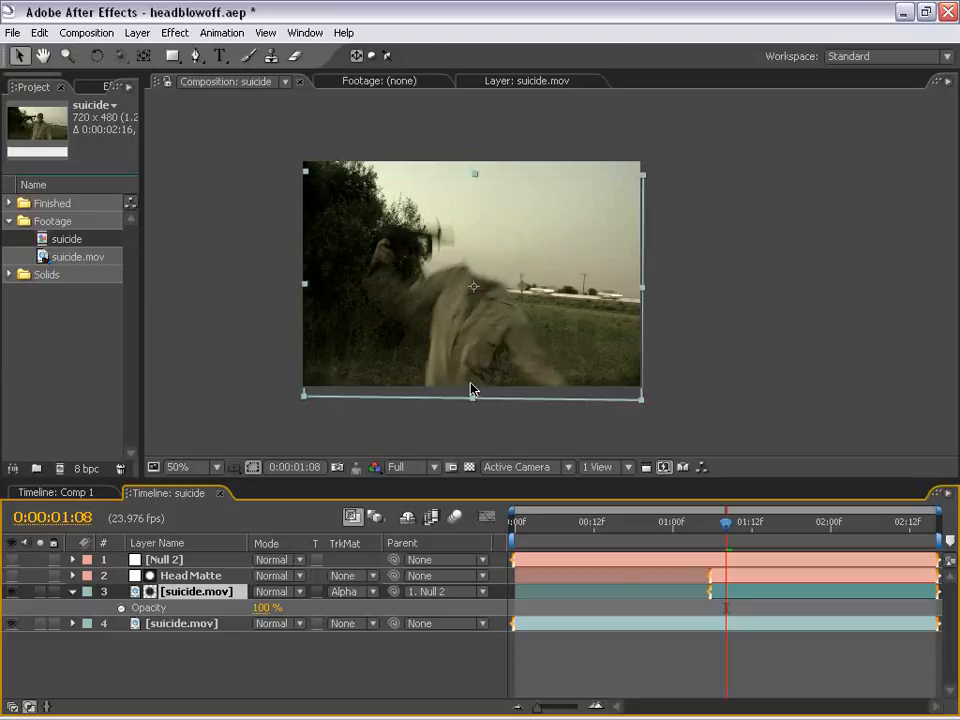
{"action": "mouse_move", "coordinate": [727, 522]}
{"action": "left_mouse_down"}
{"action": "mouse_move", "coordinate": [767, 523]}
{"action": "mouse_move", "coordinate": [718, 523]}
{"action": "left_mouse_up"}
{"action": "left_click", "coordinate": [724, 577]}
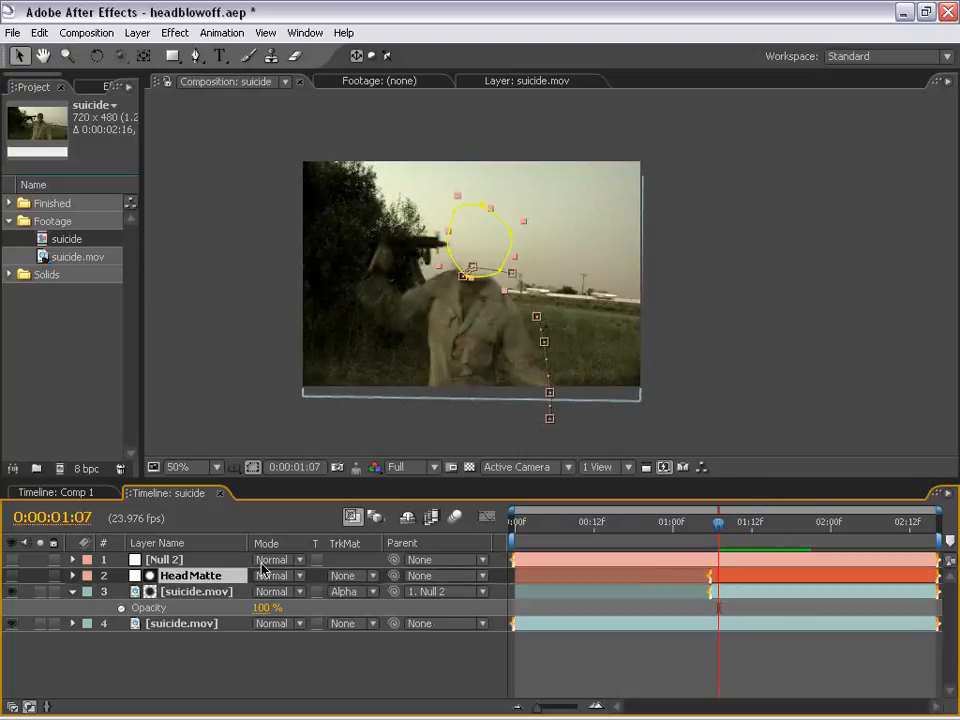
{"action": "key", "text": "f"}
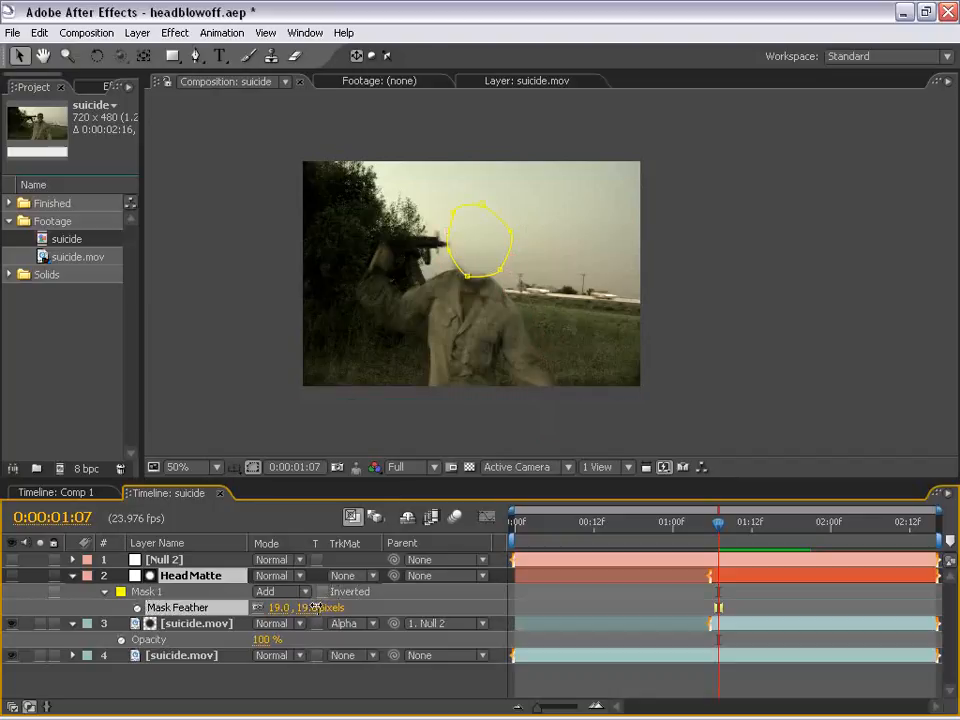
{"action": "key", "text": "m"}
{"action": "key", "text": "m"}
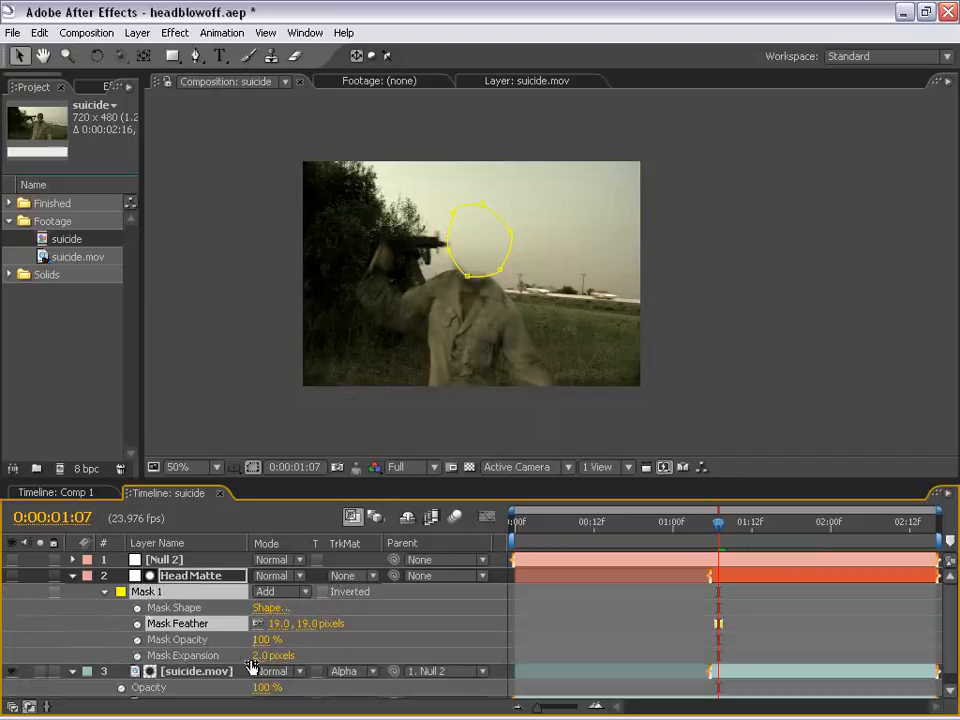
{"action": "left_click_drag", "start_coordinate": [260, 656], "coordinate": [272, 656]}
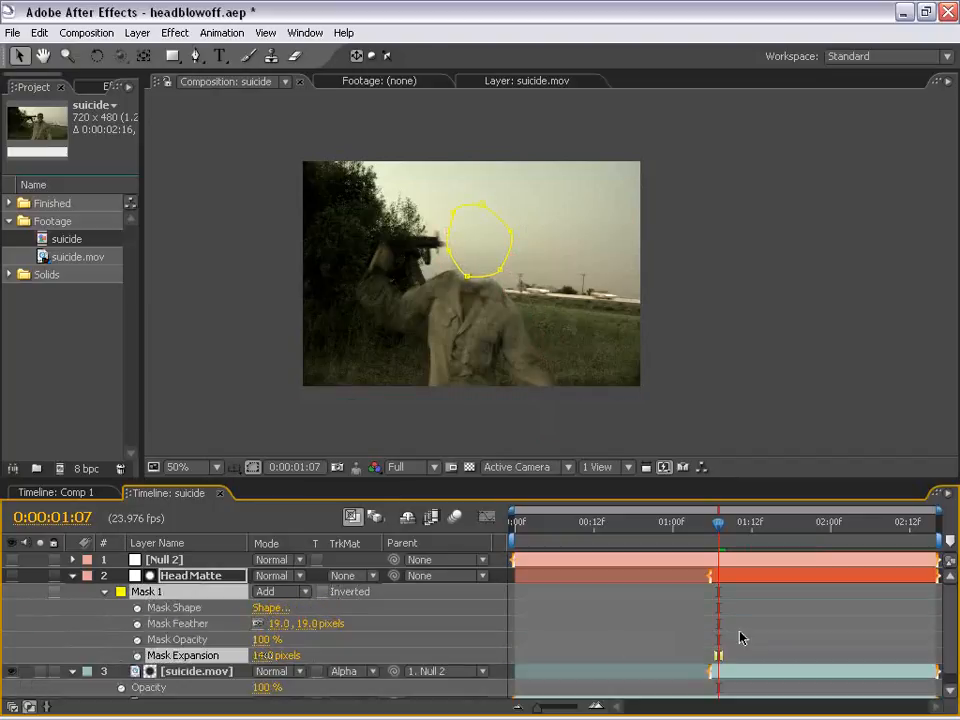
{"action": "left_click", "coordinate": [735, 609]}
Step: Trim the start of the Head Matte and frozen suicide.mov layers to 0:00:01:07
{"action": "key", "text": "Page_Up"}
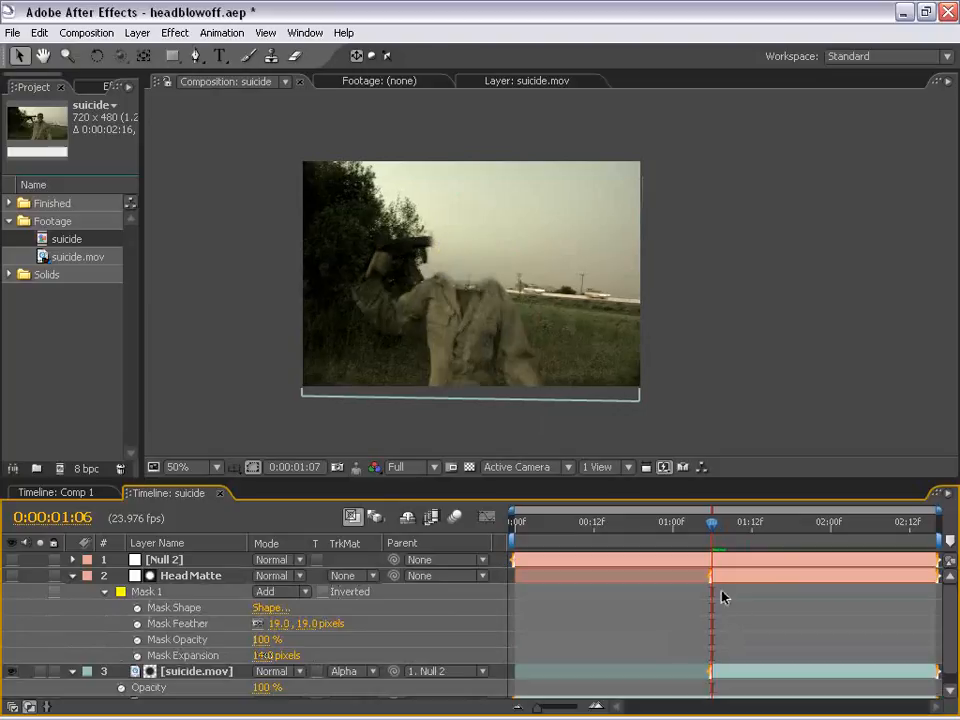
{"action": "left_click", "coordinate": [722, 580]}
{"action": "scroll", "coordinate": [700, 572], "scroll_direction": "down", "scroll_amount": 1}
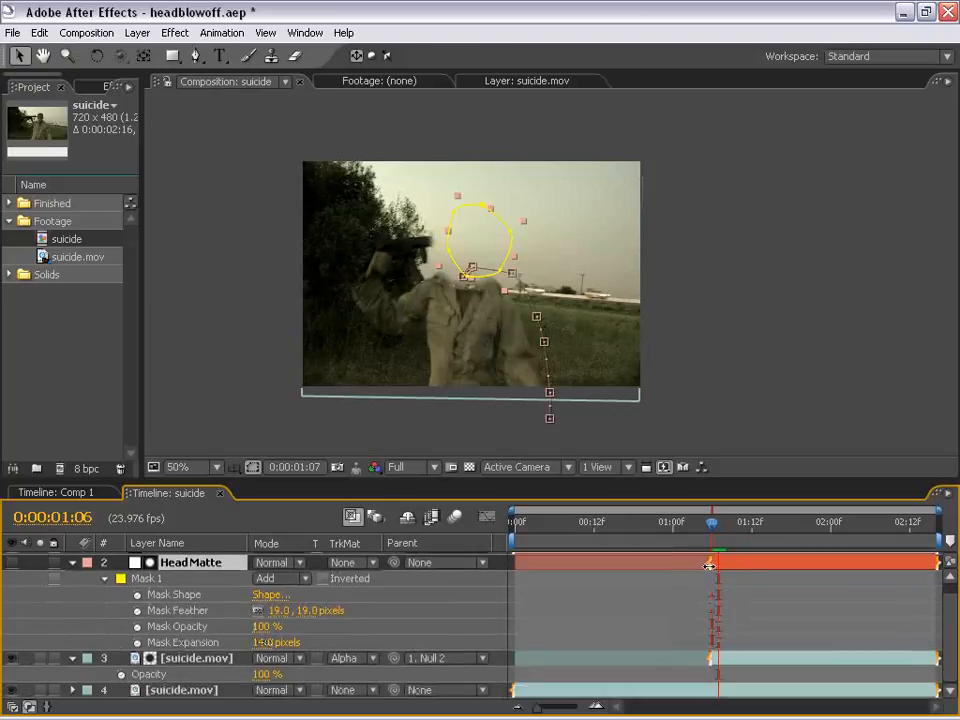
{"action": "left_click_drag", "start_coordinate": [711, 659], "coordinate": [718, 659]}
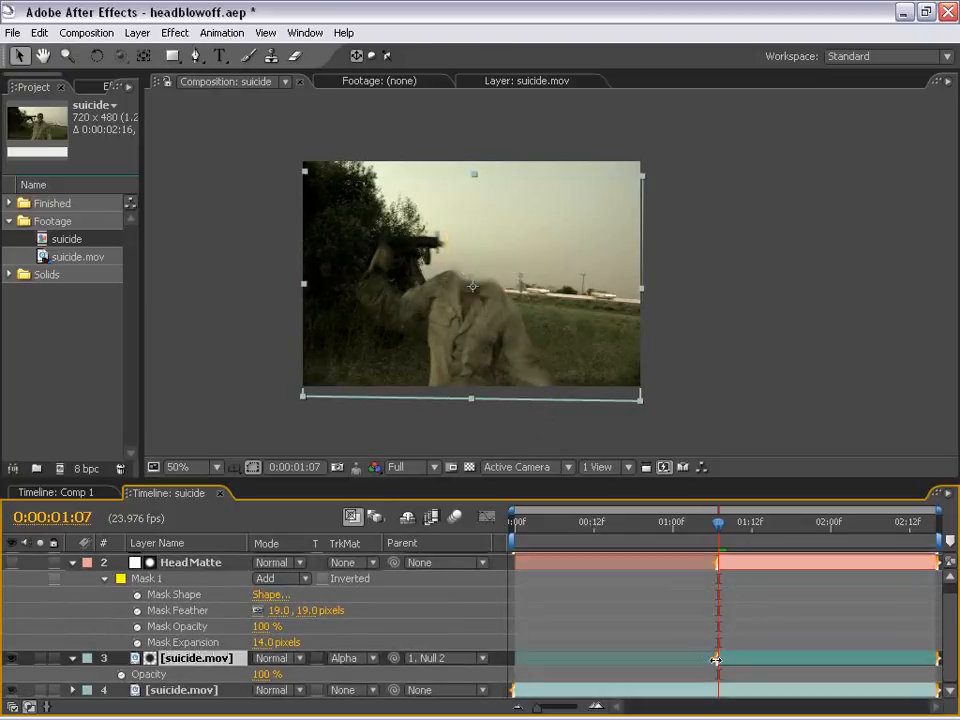
Step: Step frame by frame from 0:00:01:06 to 0:00:01:16 to examine how the matte covers the man's head
{"action": "key", "text": "Page_Up"}
{"action": "key", "text": "Page_Down"}
{"action": "key", "text": "Page_Down"}
{"action": "key", "text": "Page_Down"}
{"action": "key", "text": "Page_Down"}
{"action": "key", "text": "Page_Down"}
{"action": "key", "text": "Page_Down"}
{"action": "key", "text": "Page_Down"}
{"action": "key", "text": "Page_Down"}
{"action": "key", "text": "Page_Down"}
{"action": "key", "text": "Page_Down"}
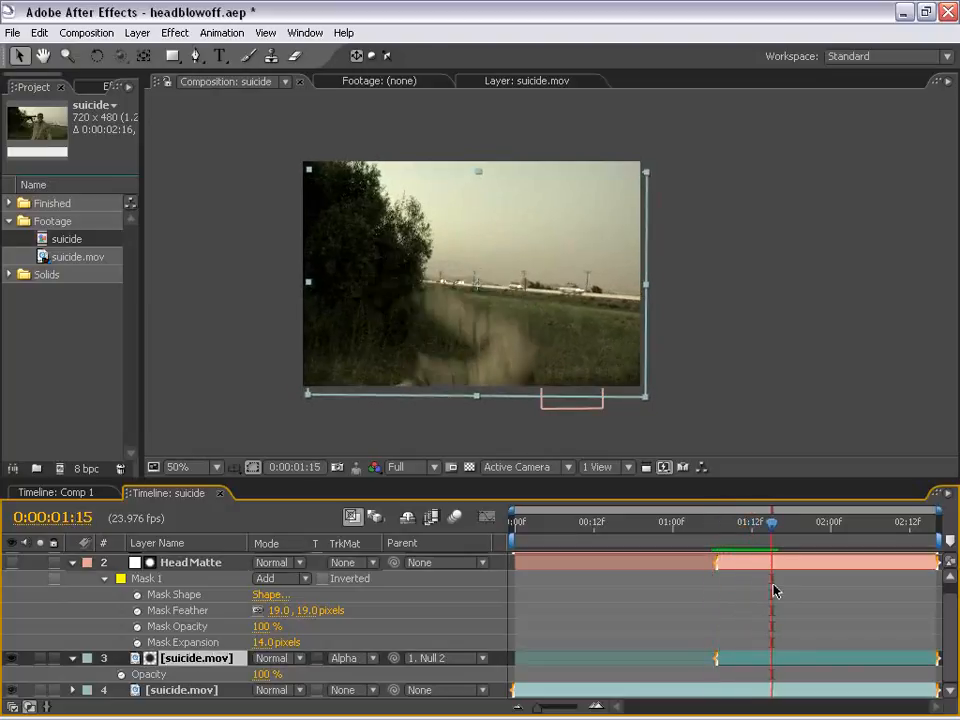
Step: Play a RAM preview of the suicide composition to check the head removal in motion
{"action": "left_click_drag", "start_coordinate": [513, 371], "coordinate": [503, 323]}
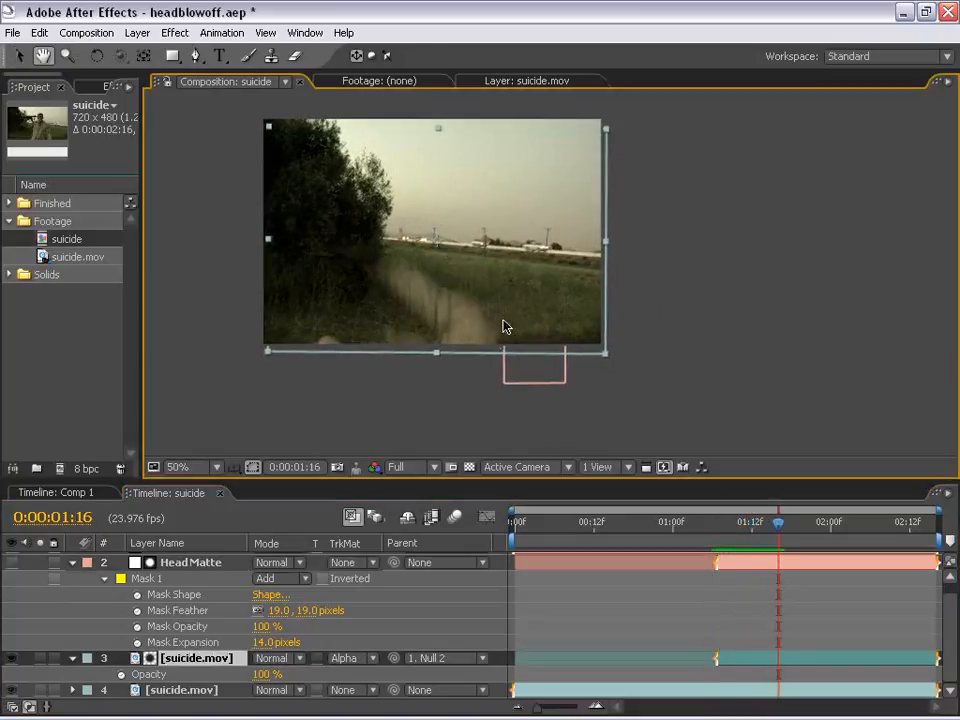
{"action": "key", "text": "KP_0"}
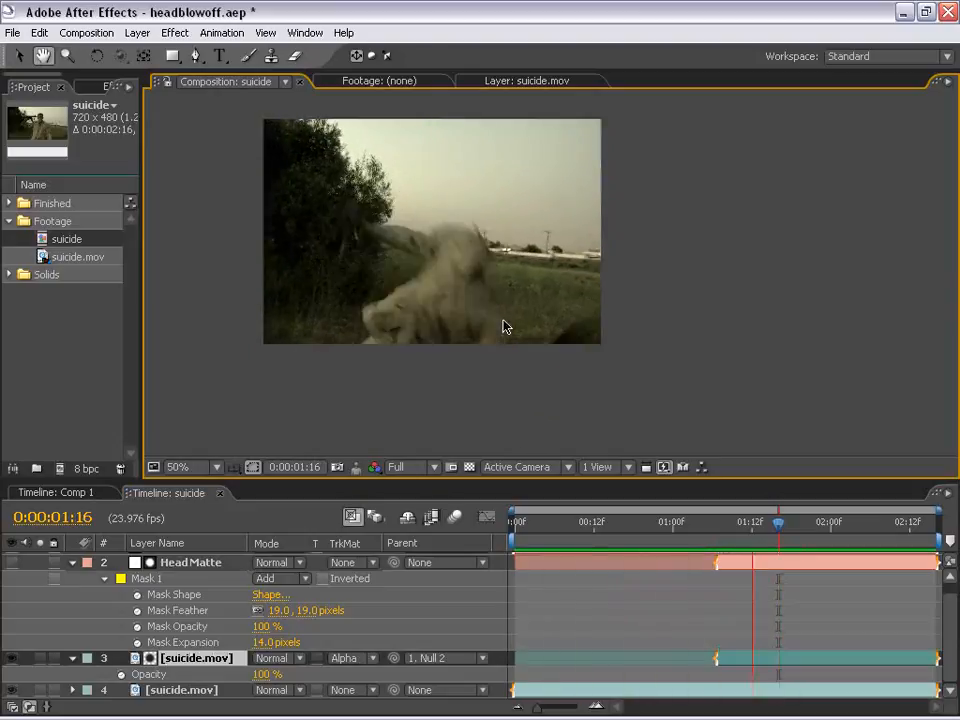
{"action": "key", "text": "space"}
{"action": "left_click_drag", "start_coordinate": [454, 253], "coordinate": [496, 285]}
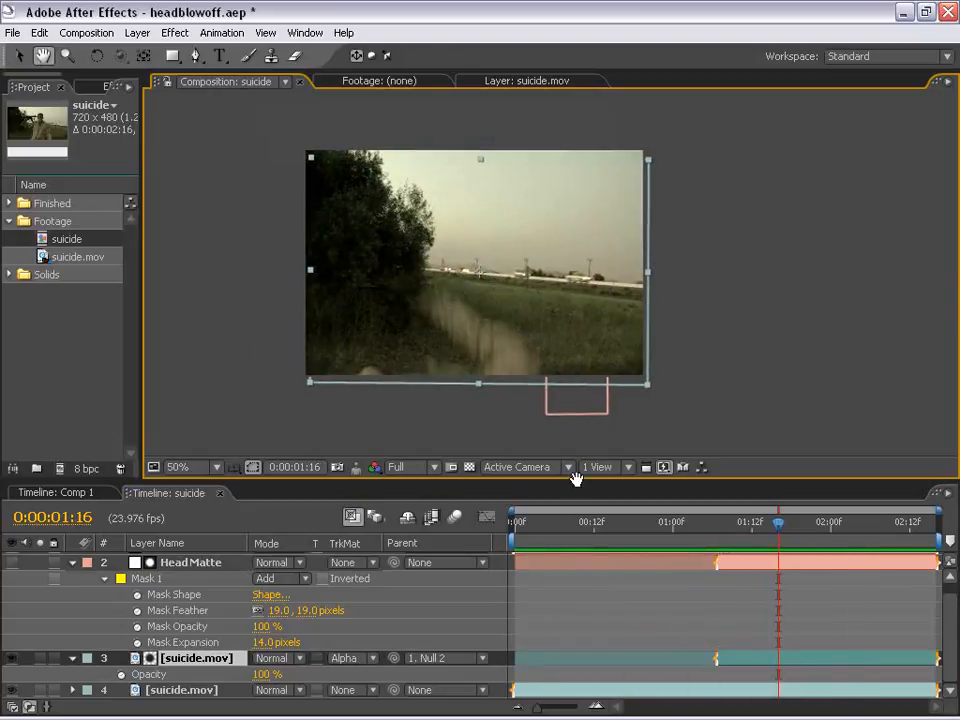
Step: Collapse the properties of all layers, deselect them, and move the current time to 0:00:01:07
{"action": "key", "text": "ctrl+a"}
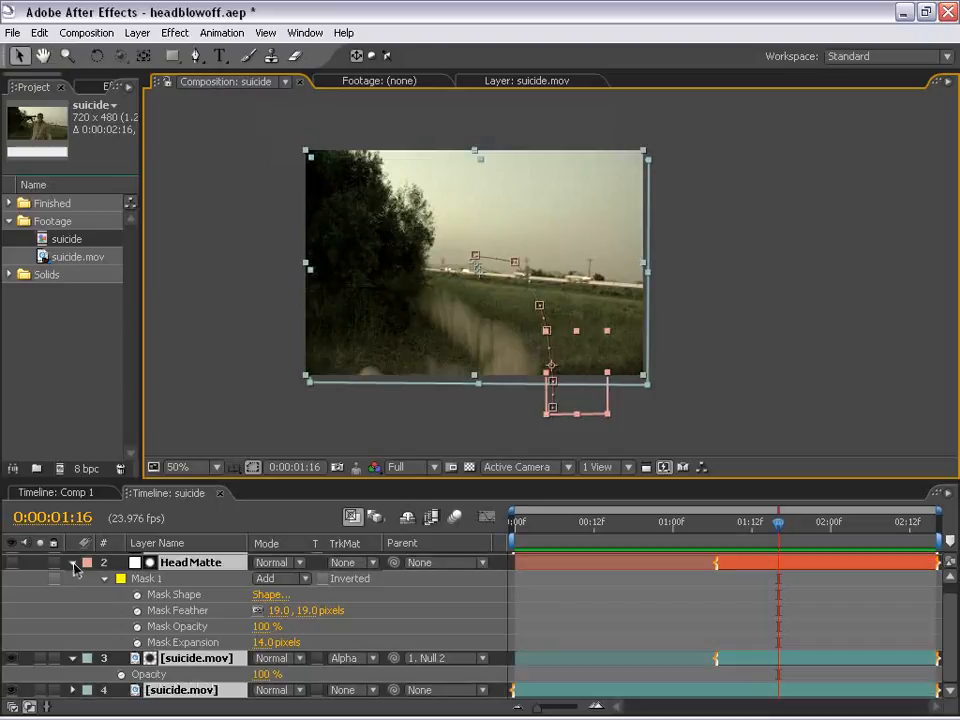
{"action": "left_click", "coordinate": [73, 563]}
{"action": "left_click", "coordinate": [197, 653]}
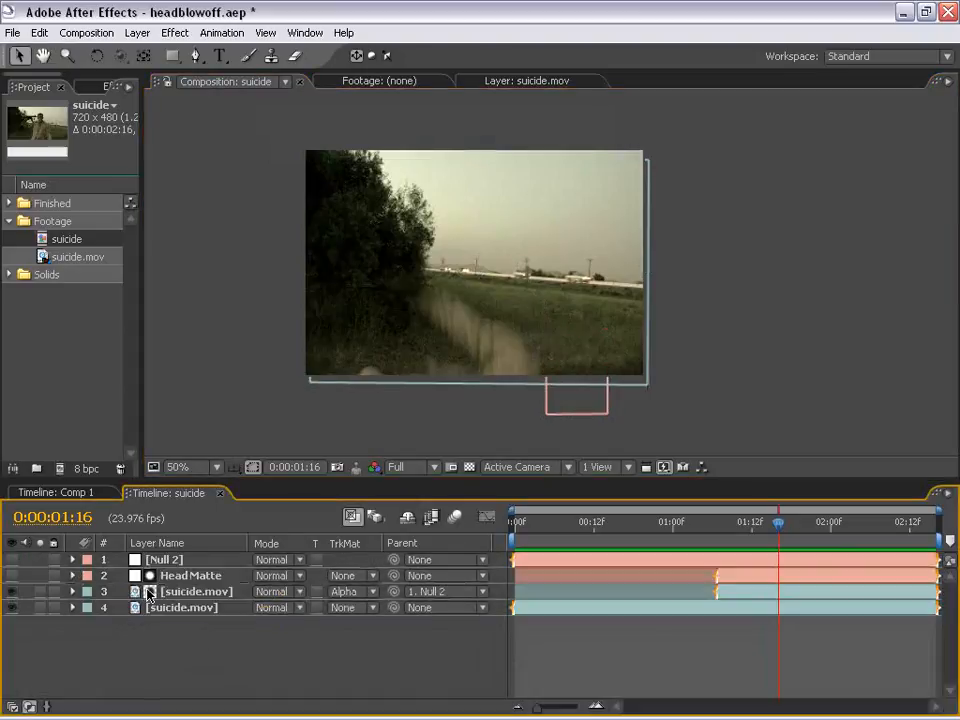
{"action": "left_click", "coordinate": [700, 528]}
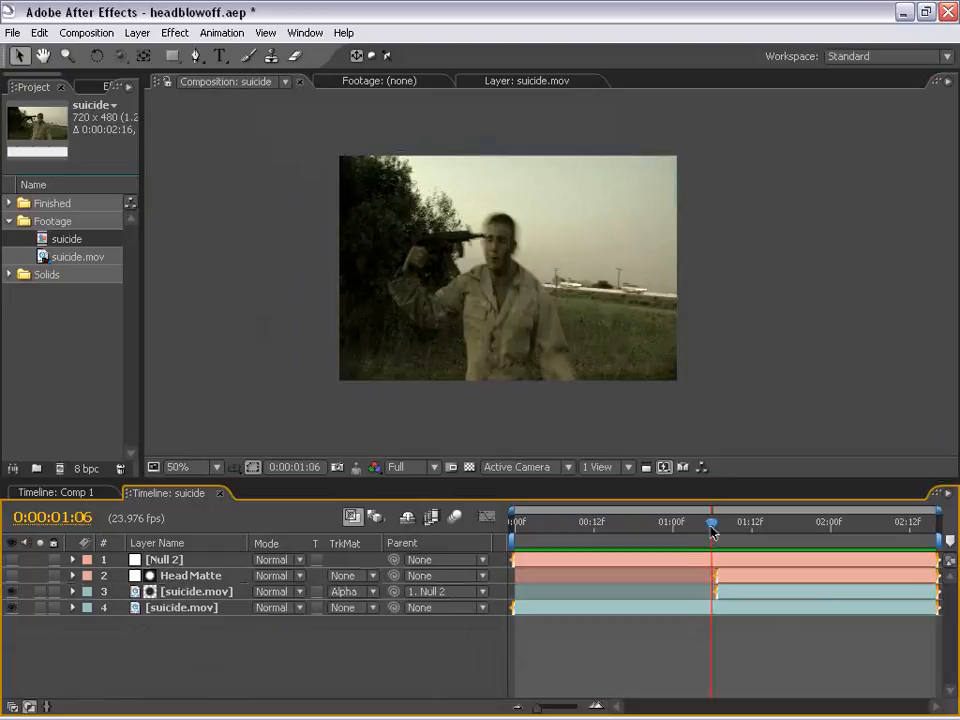
{"action": "mouse_move", "coordinate": [713, 531]}
{"action": "left_mouse_down"}
{"action": "mouse_move", "coordinate": [731, 524]}
{"action": "mouse_move", "coordinate": [718, 524]}
{"action": "left_mouse_up"}
Step: Widen the project area, switch to Adobe Bridge, and browse the Action Movie Essentials collections, finishing in the Blood_Bursts folder
{"action": "left_click_drag", "start_coordinate": [142, 200], "coordinate": [318, 201]}
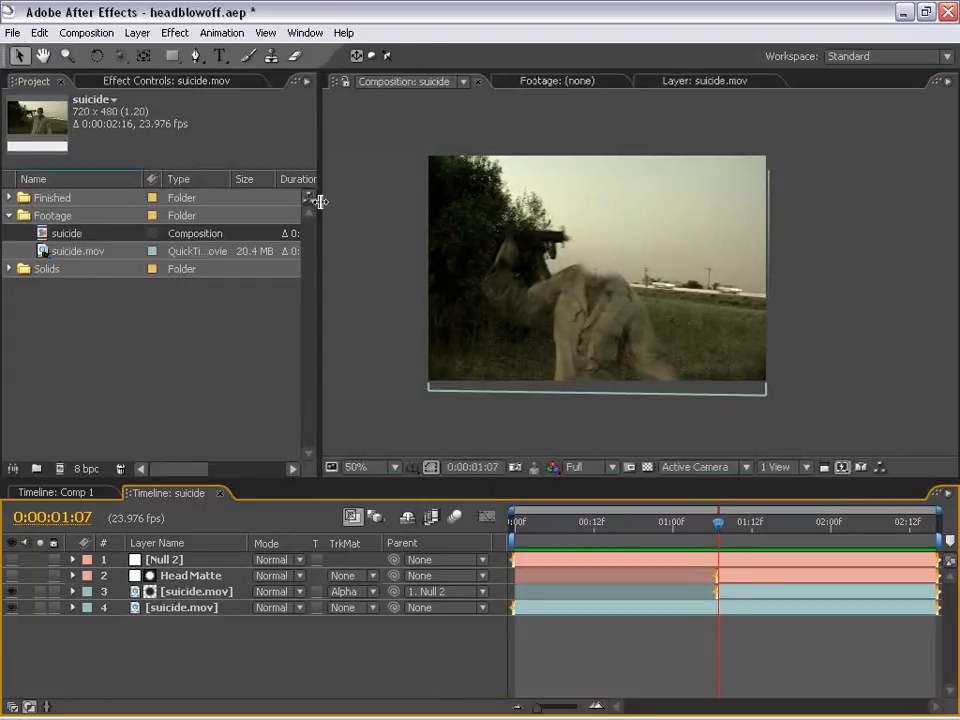
{"action": "left_click", "coordinate": [13, 32]}
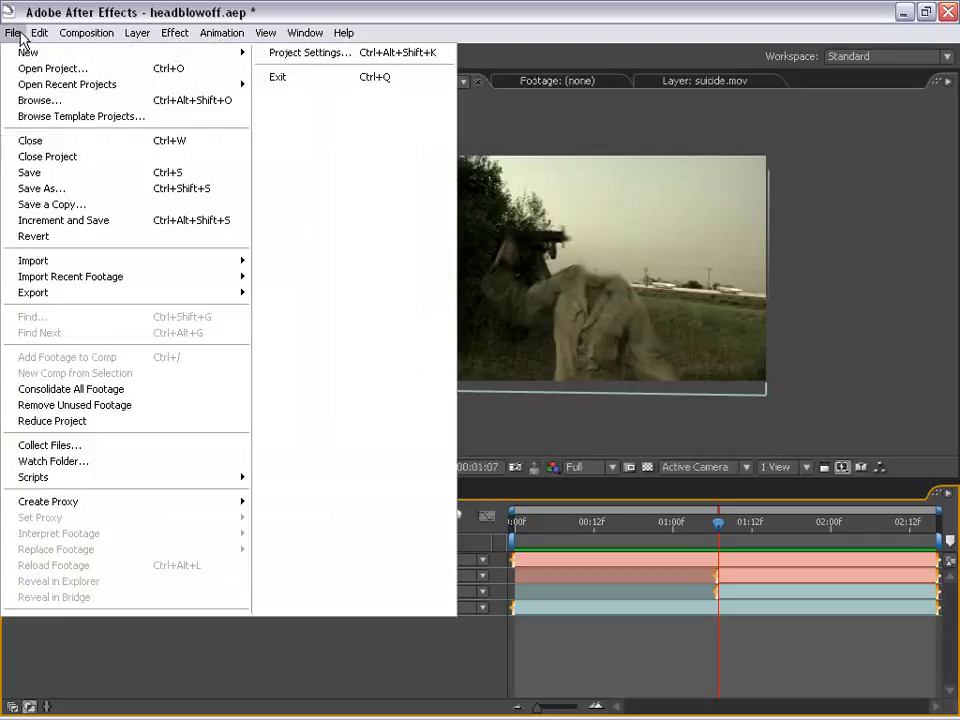
{"action": "left_click", "coordinate": [31, 101]}
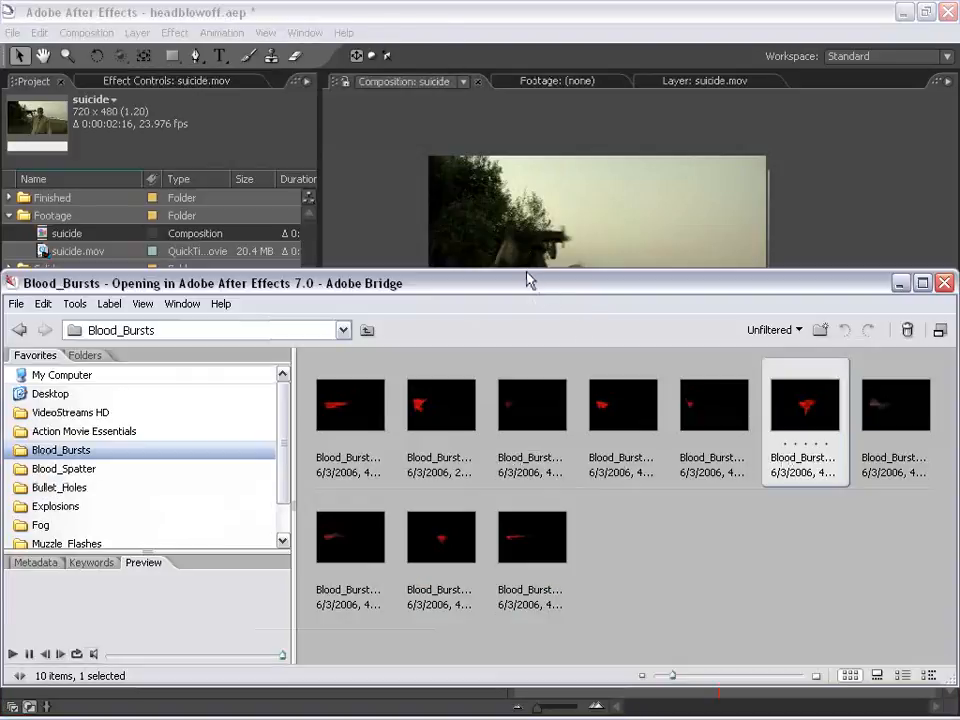
{"action": "left_click_drag", "start_coordinate": [521, 271], "coordinate": [514, 130]}
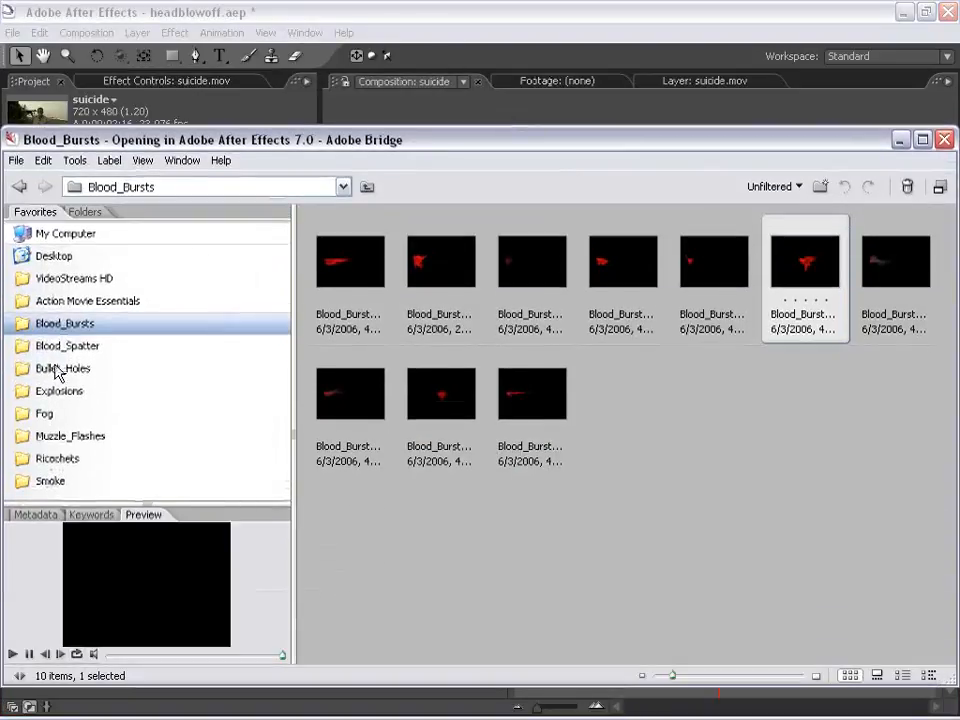
{"action": "left_click", "coordinate": [60, 301]}
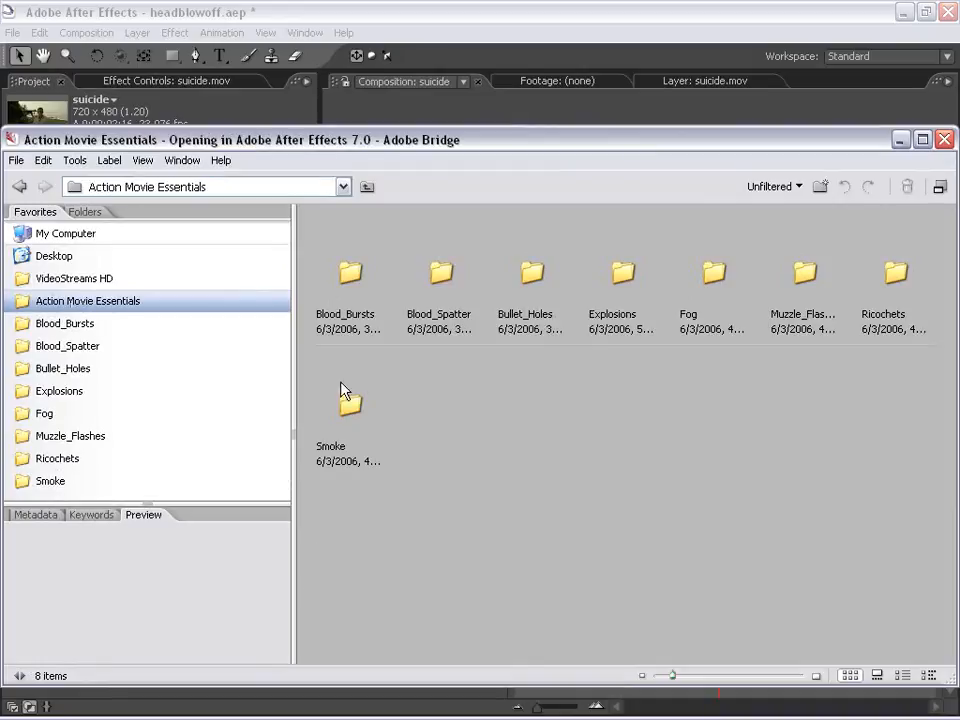
{"action": "left_click", "coordinate": [86, 325]}
{"action": "left_click", "coordinate": [97, 350]}
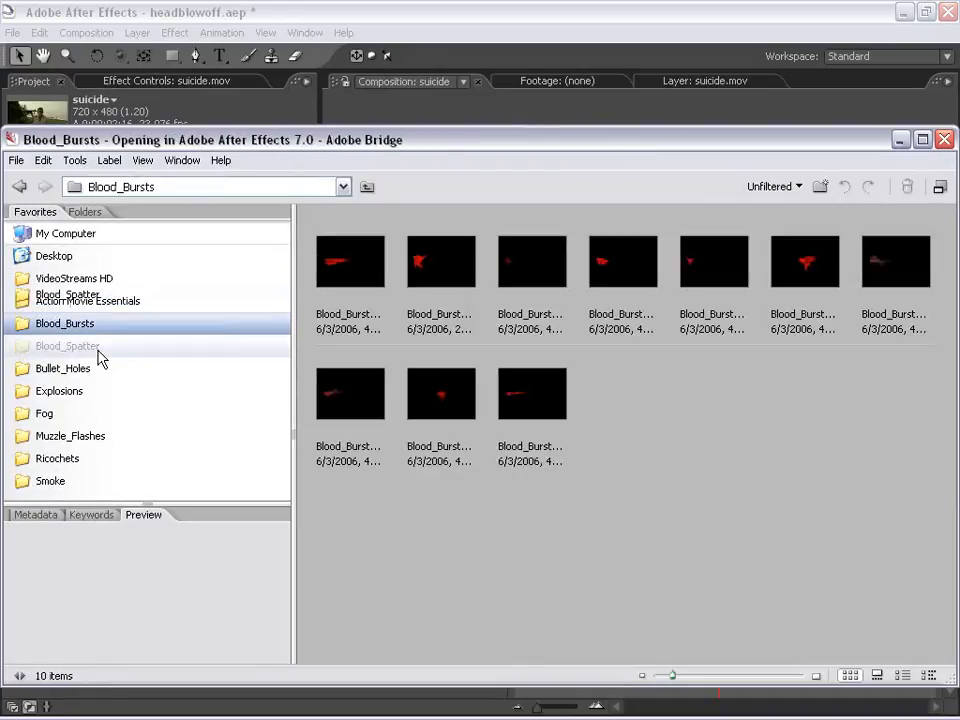
{"action": "left_click", "coordinate": [84, 395]}
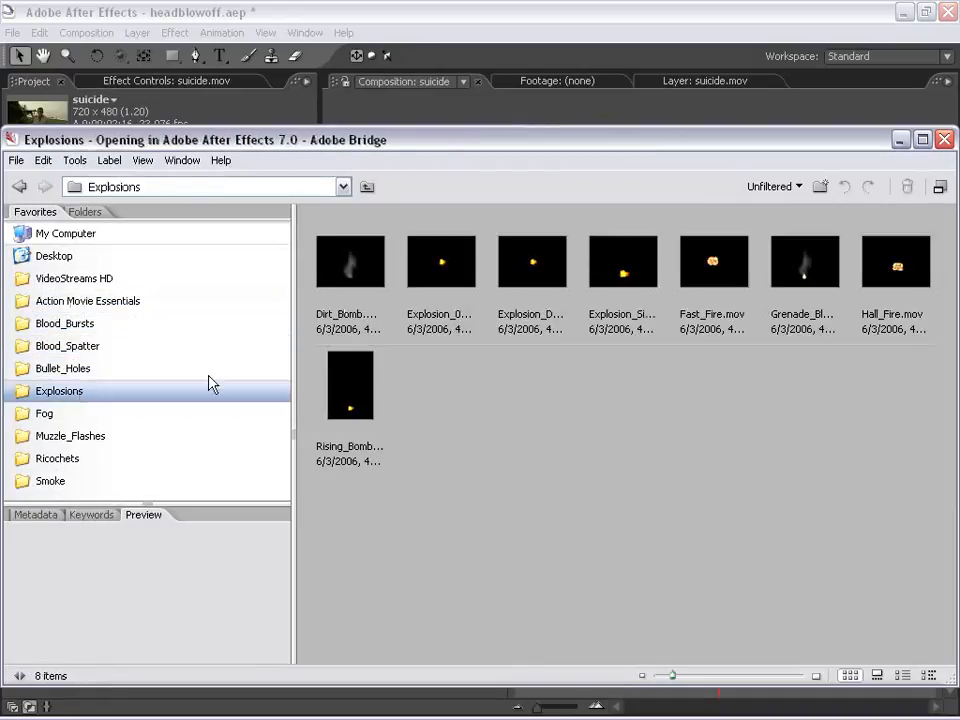
{"action": "left_click", "coordinate": [75, 325]}
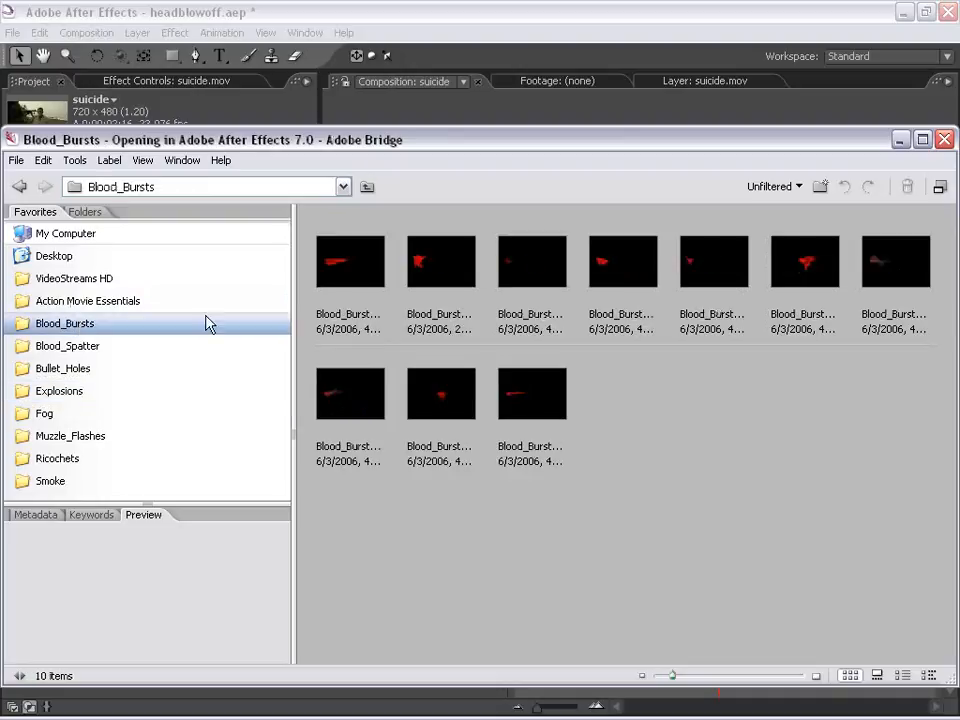
Step: Preview the first clip in Blood_Bursts, import Blood_Burst_06.mov into the project, and return to After Effects
{"action": "left_click", "coordinate": [364, 268]}
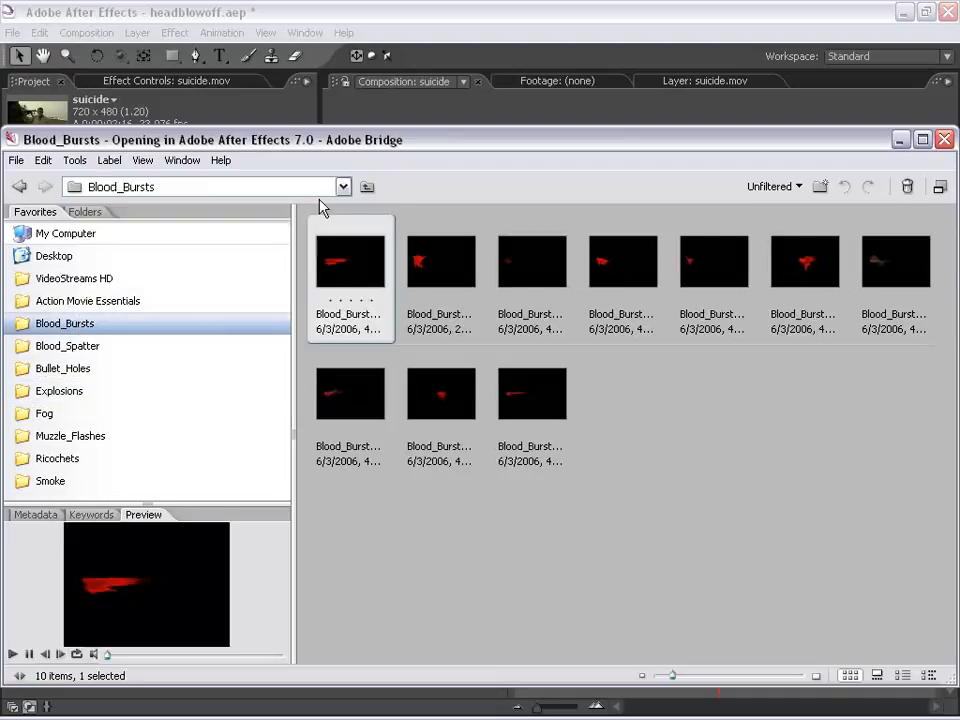
{"action": "left_click", "coordinate": [13, 654]}
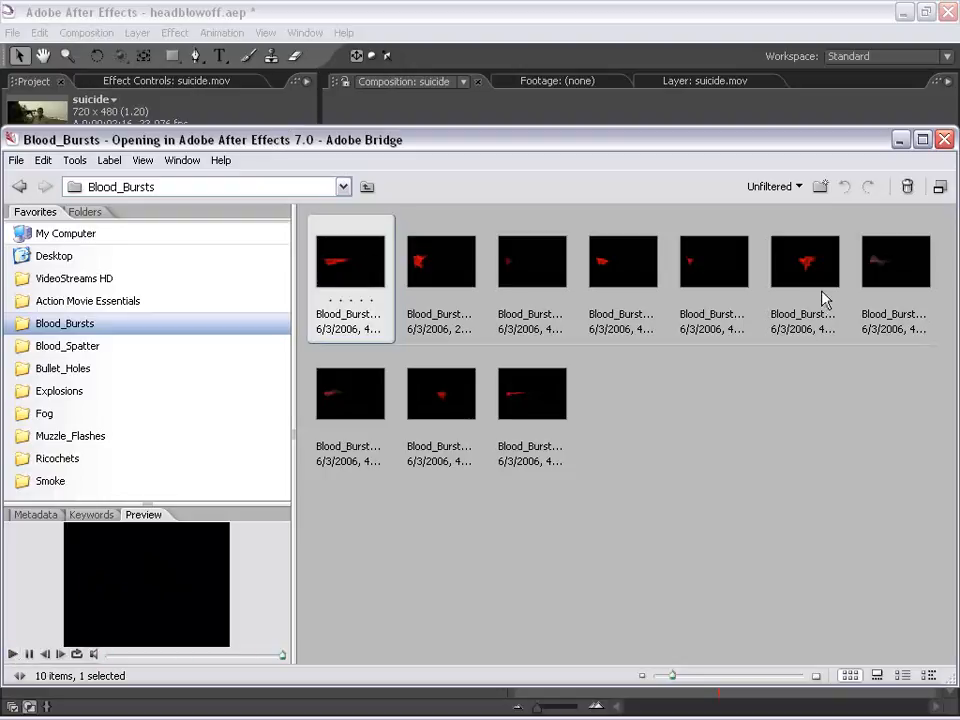
{"action": "left_click", "coordinate": [797, 262]}
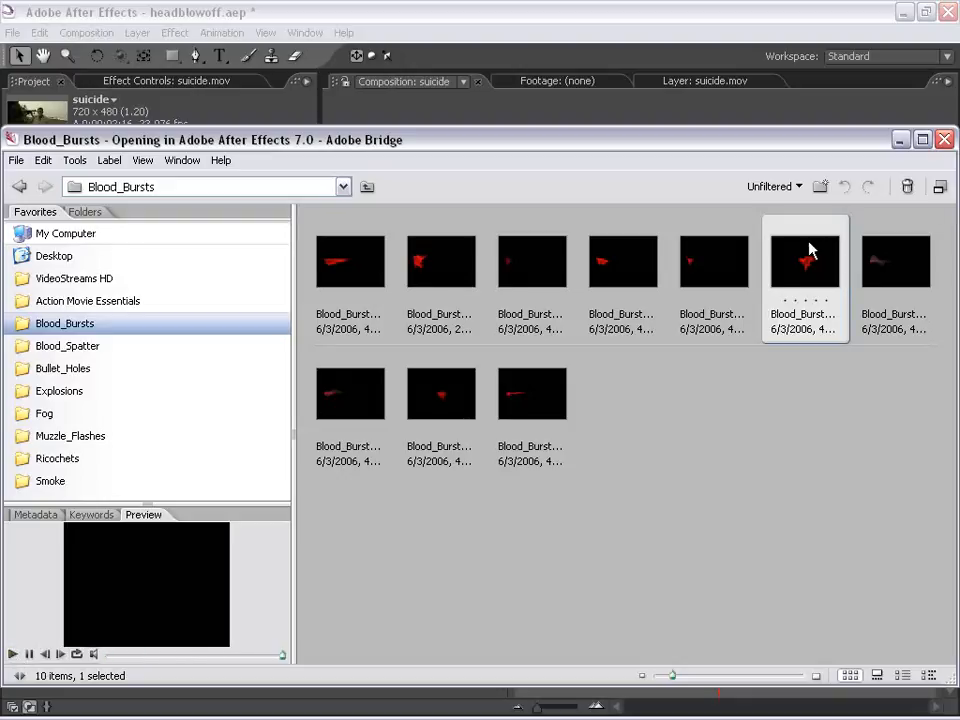
{"action": "left_click", "coordinate": [253, 7]}
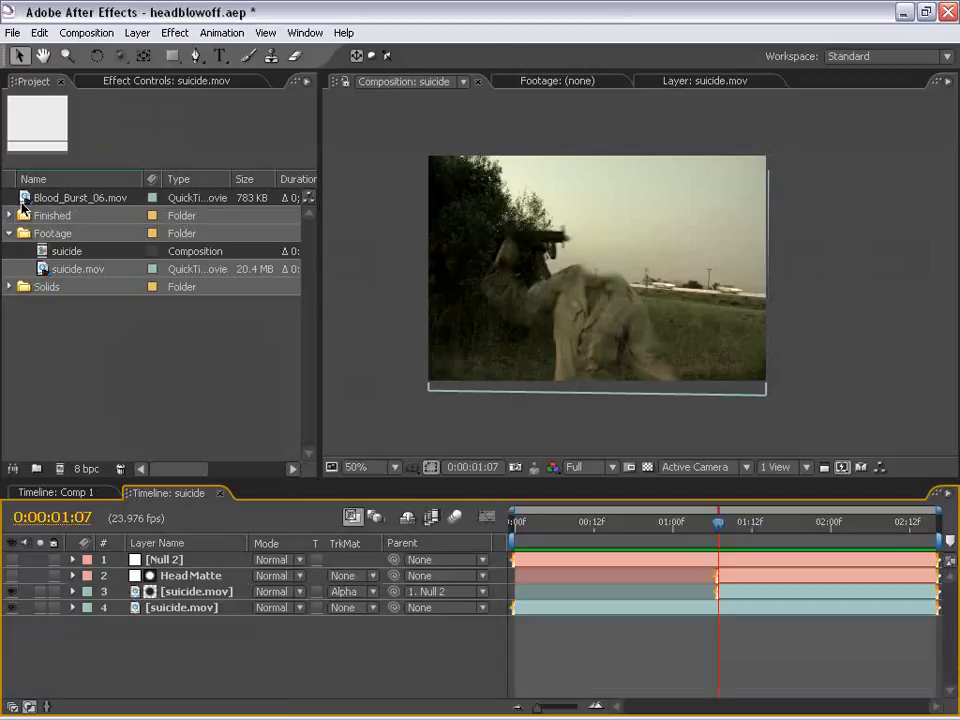
Step: Add Blood_Burst_06.mov as the top layer starting at 0:00:01:07 and position the burst where the head was
{"action": "mouse_move", "coordinate": [24, 199]}
{"action": "left_mouse_down"}
{"action": "mouse_move", "coordinate": [735, 603]}
{"action": "mouse_move", "coordinate": [720, 562]}
{"action": "left_mouse_up"}
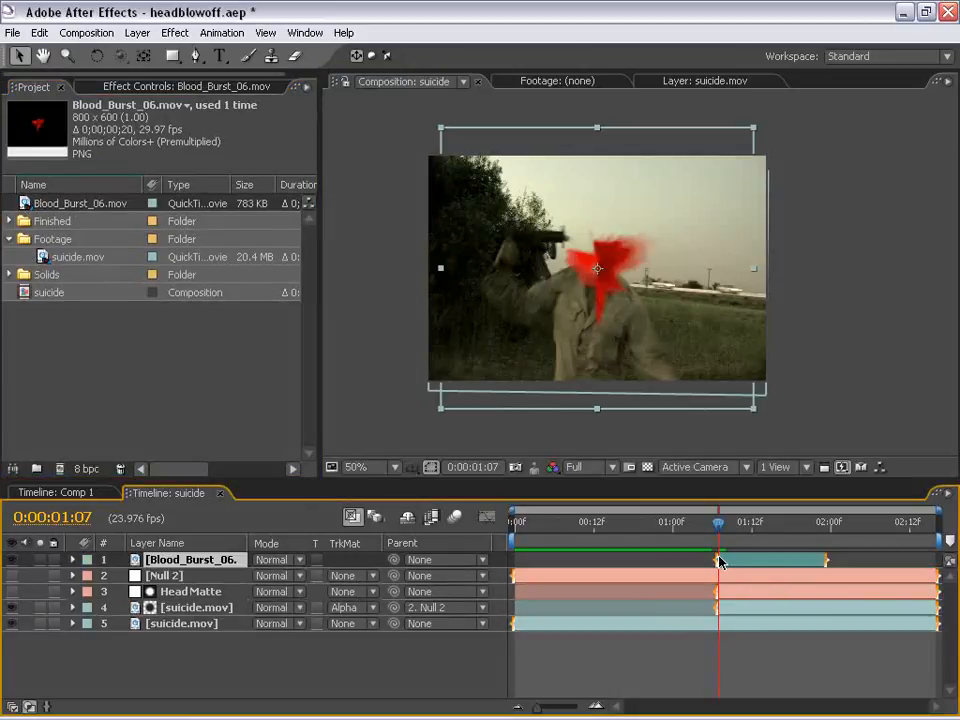
{"action": "left_click", "coordinate": [612, 312]}
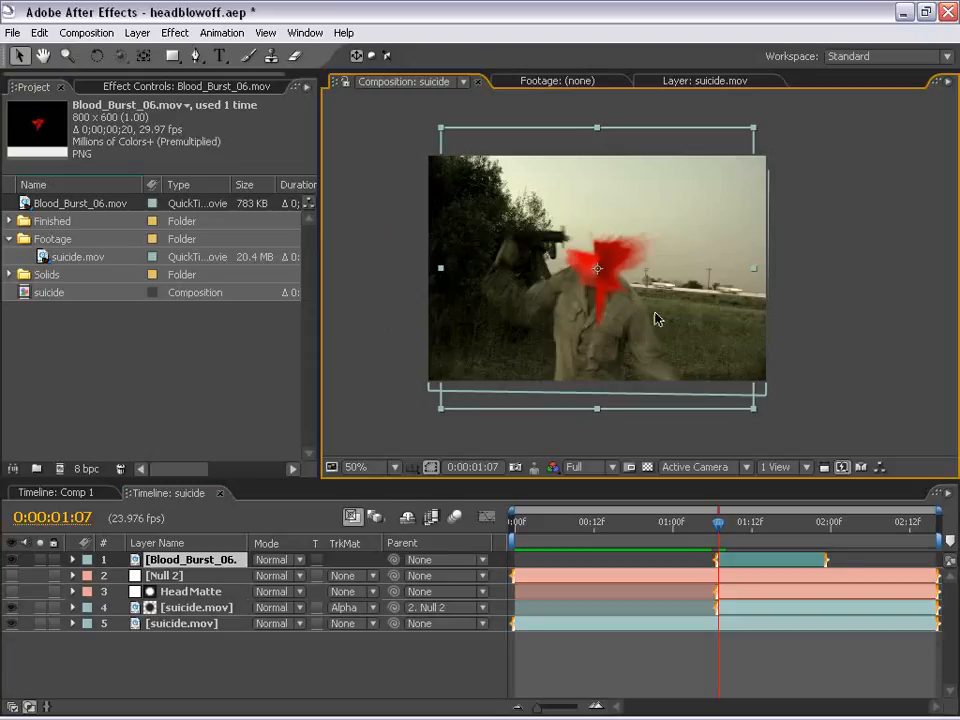
{"action": "mouse_move", "coordinate": [635, 300]}
{"action": "left_mouse_down"}
{"action": "mouse_move", "coordinate": [618, 263]}
{"action": "mouse_move", "coordinate": [625, 281]}
{"action": "left_mouse_up"}
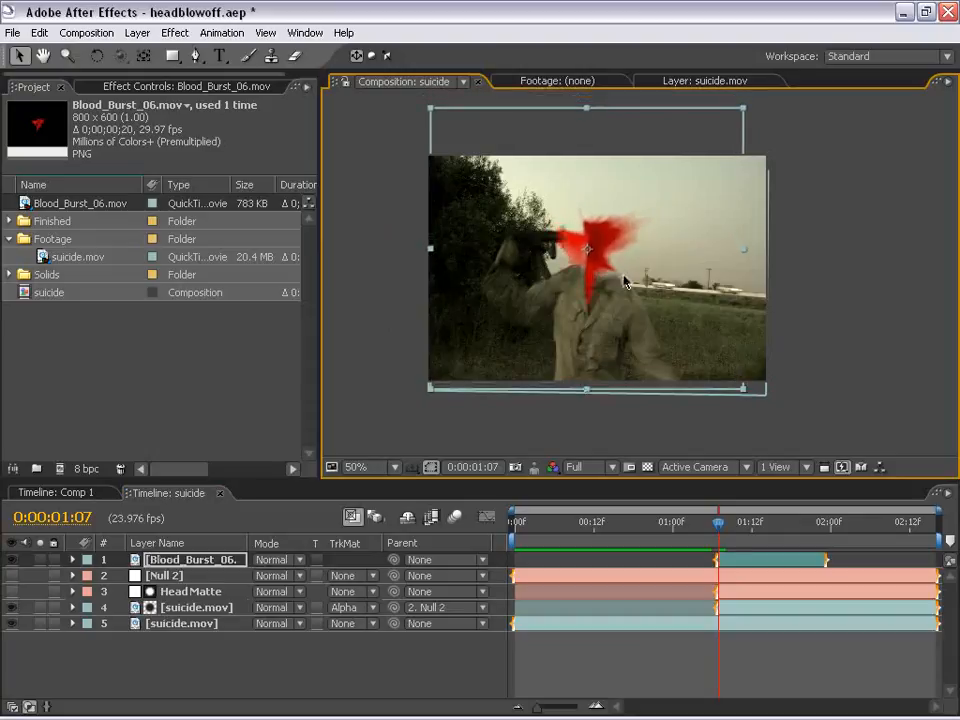
Step: Shift the Blood_Burst_06.mov layer one frame earlier to start at 0:00:01:06 and reposition the burst over the man's head
{"action": "key", "text": "Page_Up"}
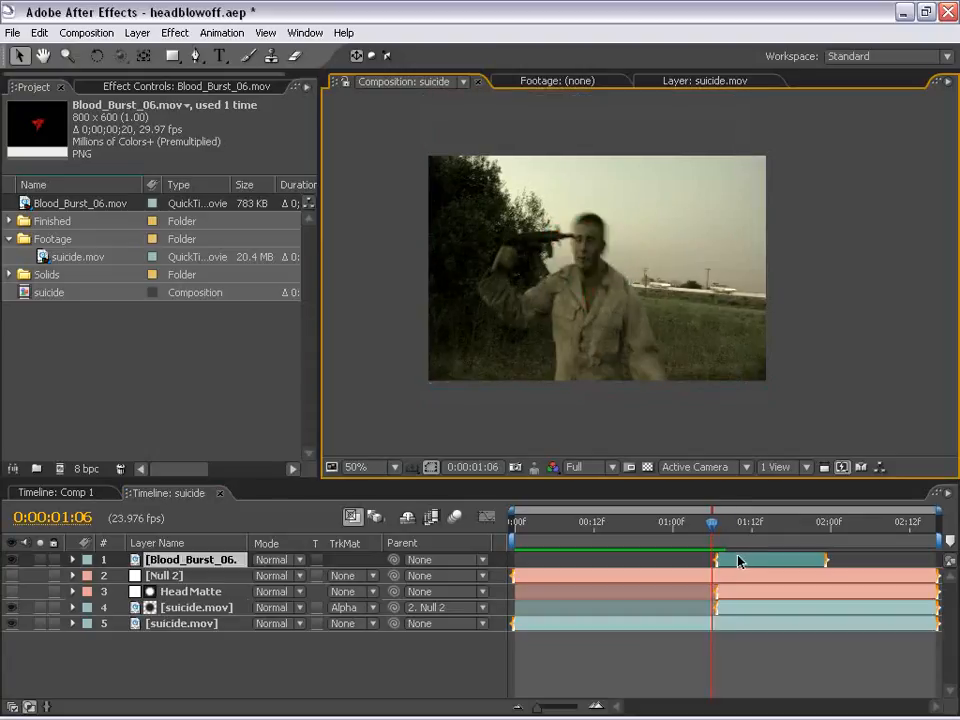
{"action": "left_click_drag", "start_coordinate": [737, 558], "coordinate": [731, 558]}
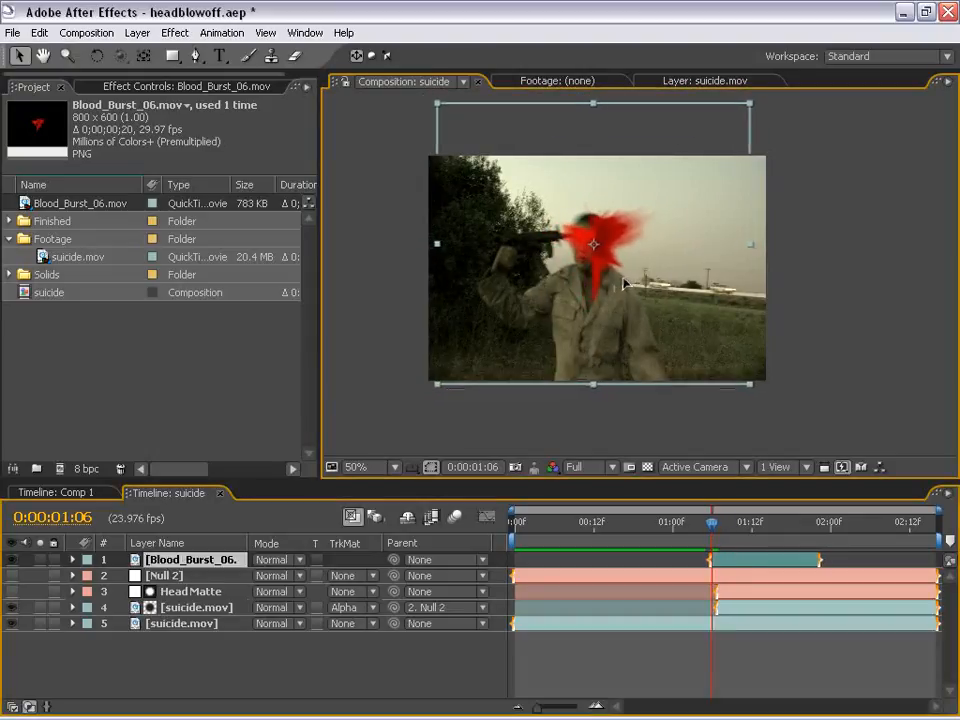
{"action": "left_click", "coordinate": [735, 646]}
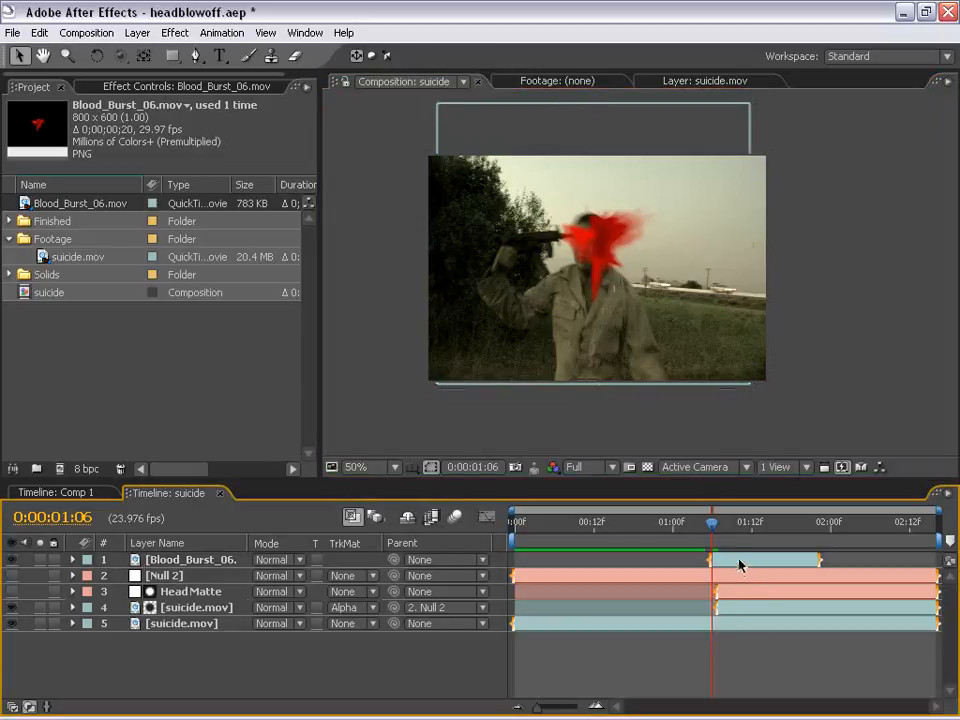
{"action": "left_click", "coordinate": [740, 565]}
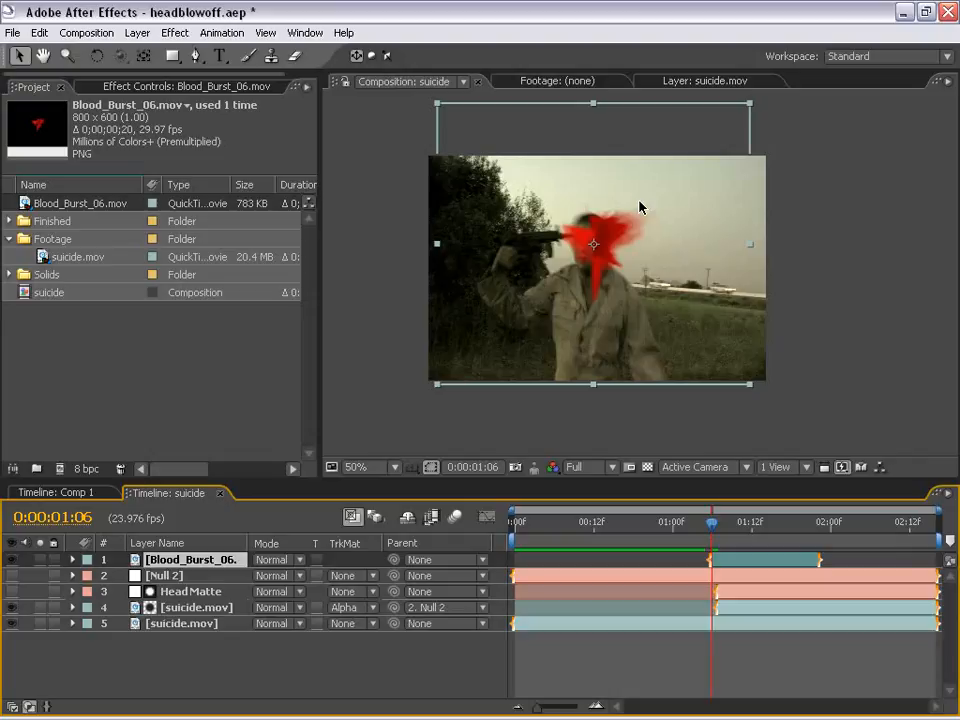
{"action": "left_click", "coordinate": [609, 668]}
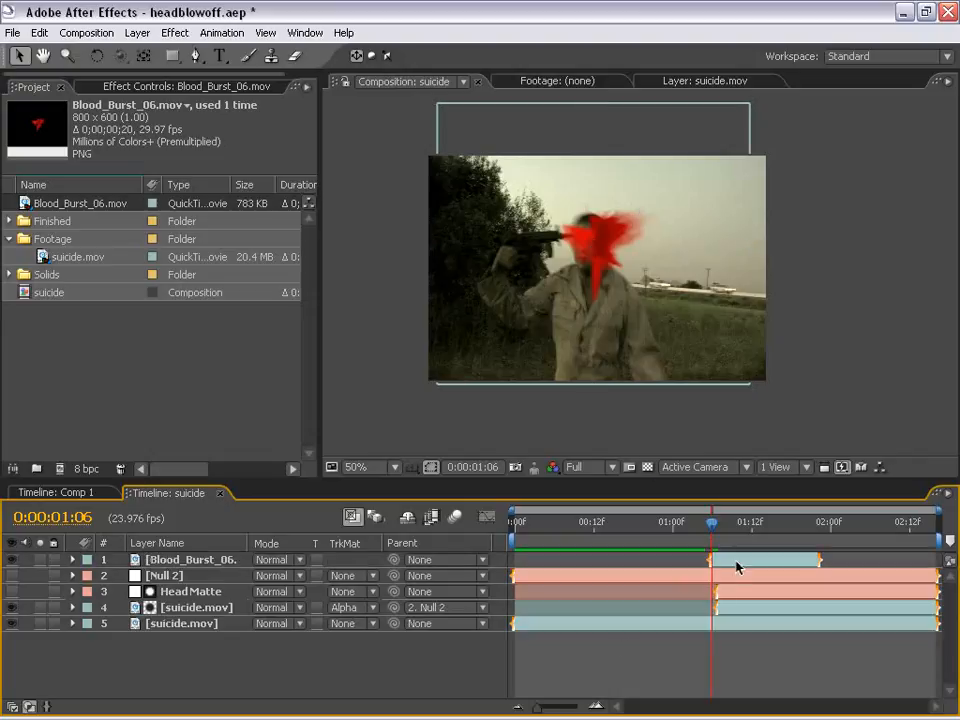
Step: Apply the Hue/Saturation and Levels effects to the Blood_Burst_06.mov layer
{"action": "left_click", "coordinate": [736, 561]}
{"action": "left_click", "coordinate": [175, 32]}
{"action": "mouse_move", "coordinate": [197, 190]}
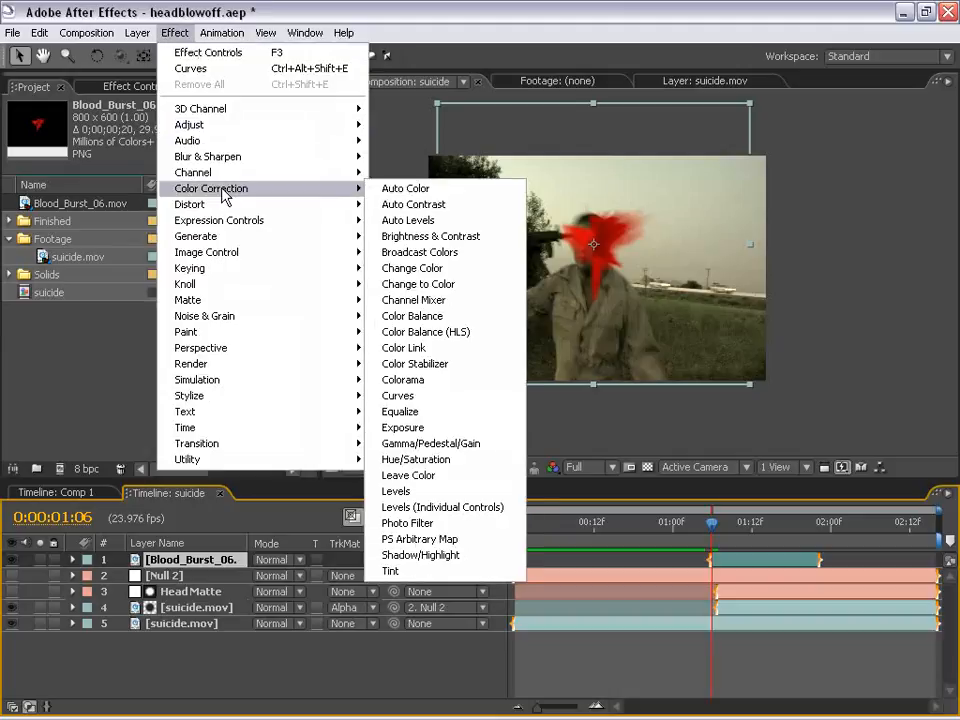
{"action": "left_click", "coordinate": [412, 459]}
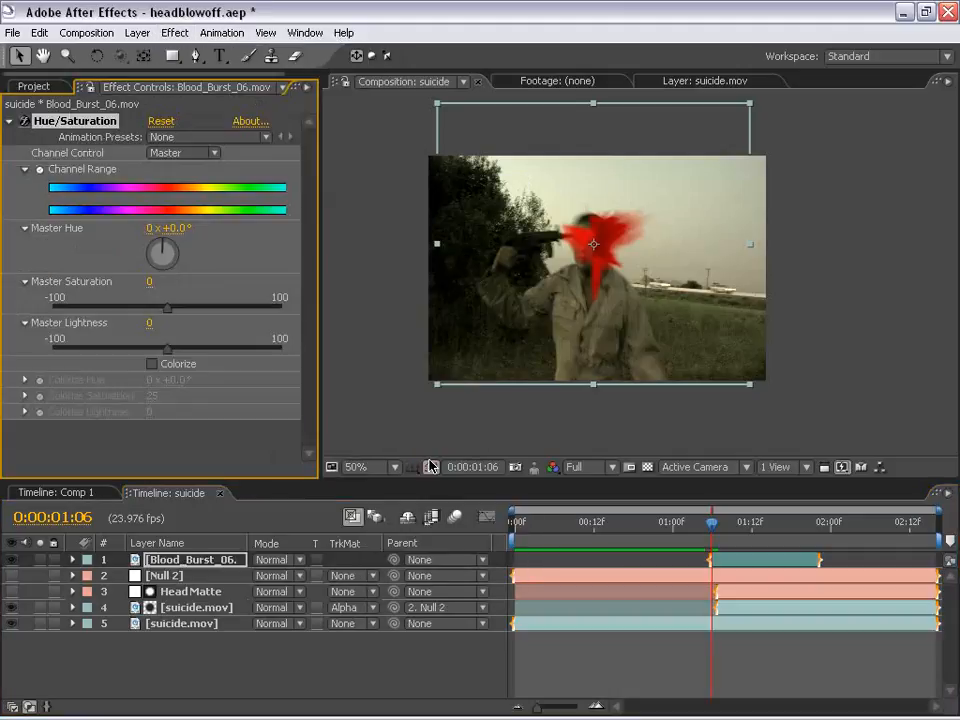
{"action": "left_click", "coordinate": [168, 33]}
{"action": "mouse_move", "coordinate": [218, 188]}
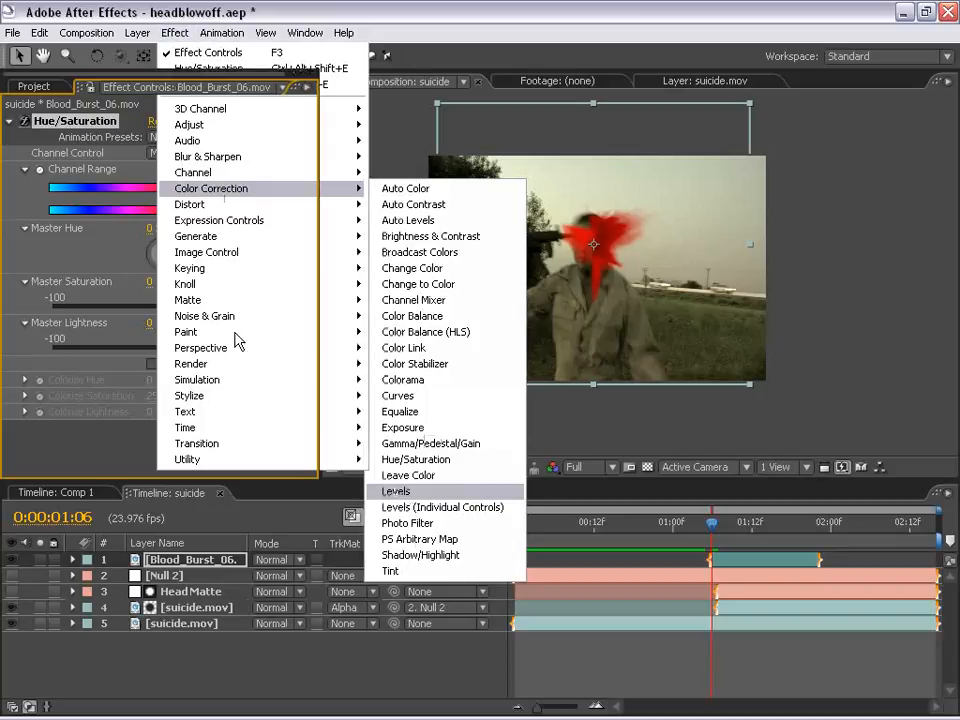
{"action": "left_click", "coordinate": [400, 491]}
{"action": "scroll", "coordinate": [306, 253], "scroll_direction": "up", "scroll_amount": 5}
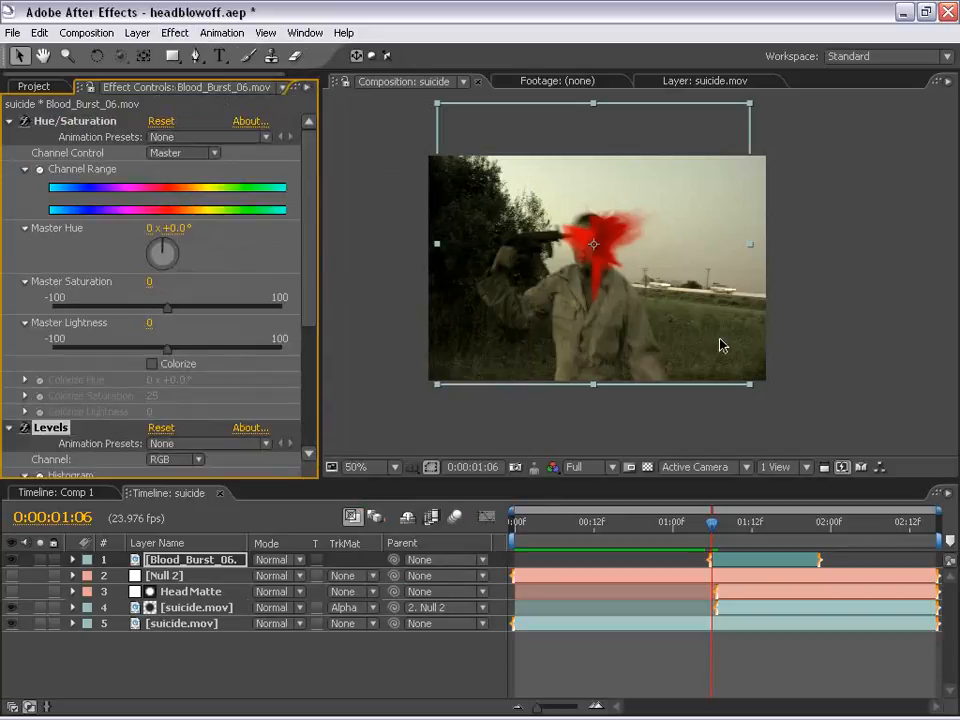
Step: Set the blood burst's Master Saturation to -60 and Master Lightness to -30 in Hue/Saturation
{"action": "left_click_drag", "start_coordinate": [171, 313], "coordinate": [105, 309]}
{"action": "left_click", "coordinate": [156, 281]}
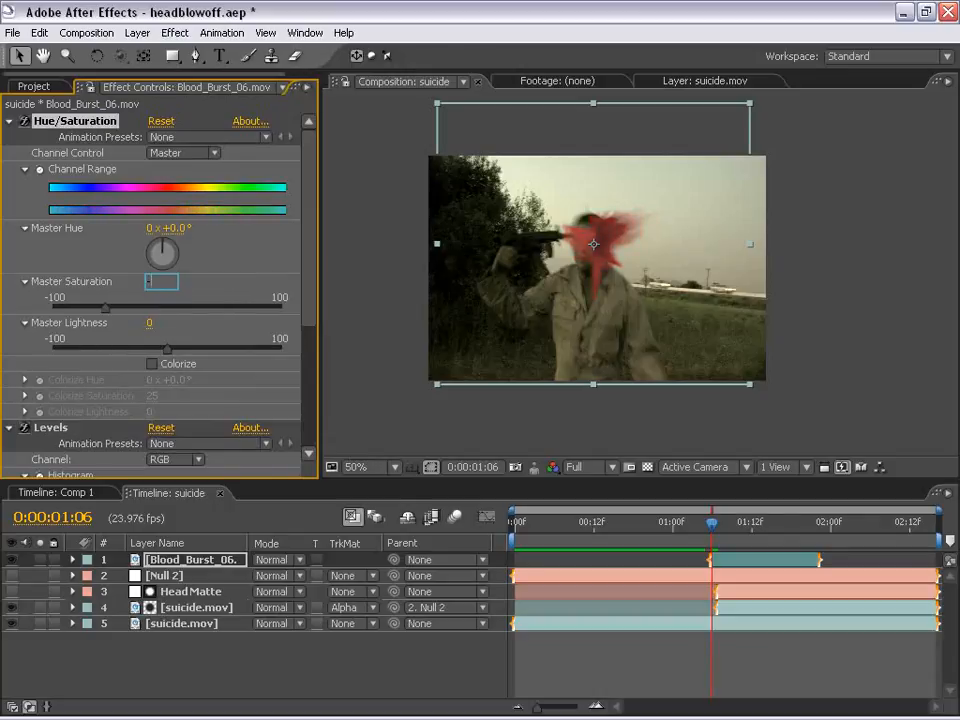
{"action": "type", "text": "-60"}
{"action": "key", "text": "Return"}
{"action": "left_click", "coordinate": [149, 322]}
{"action": "type", "text": "-30"}
{"action": "key", "text": "Return"}
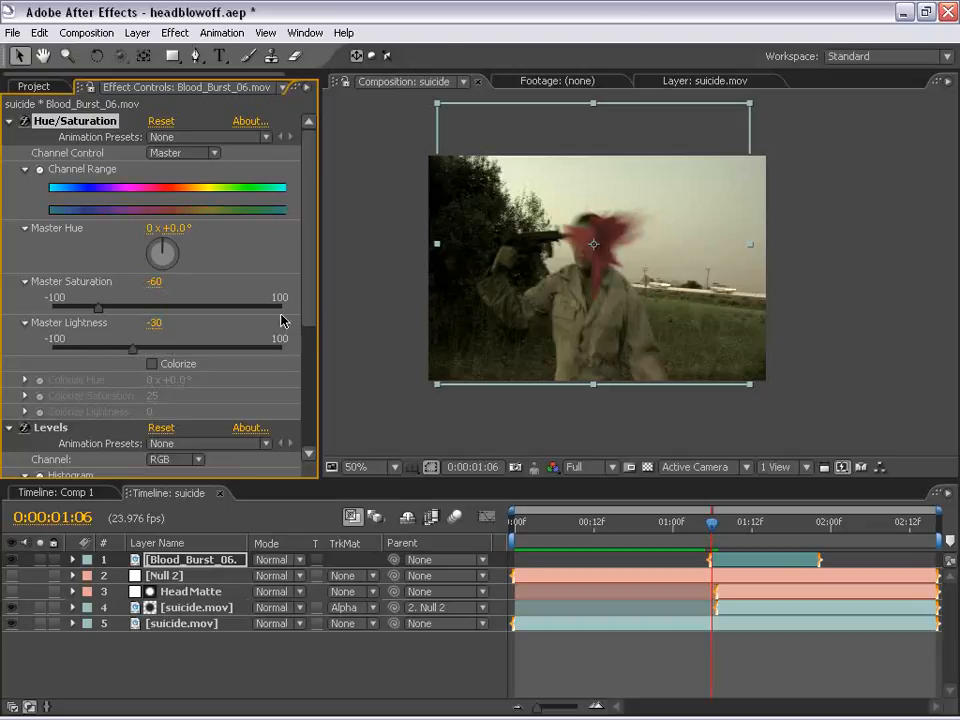
Step: At 0:00:01:07, set the blood burst's Levels Input Black to 61 and Input White to 227
{"action": "key", "text": "Page_Down"}
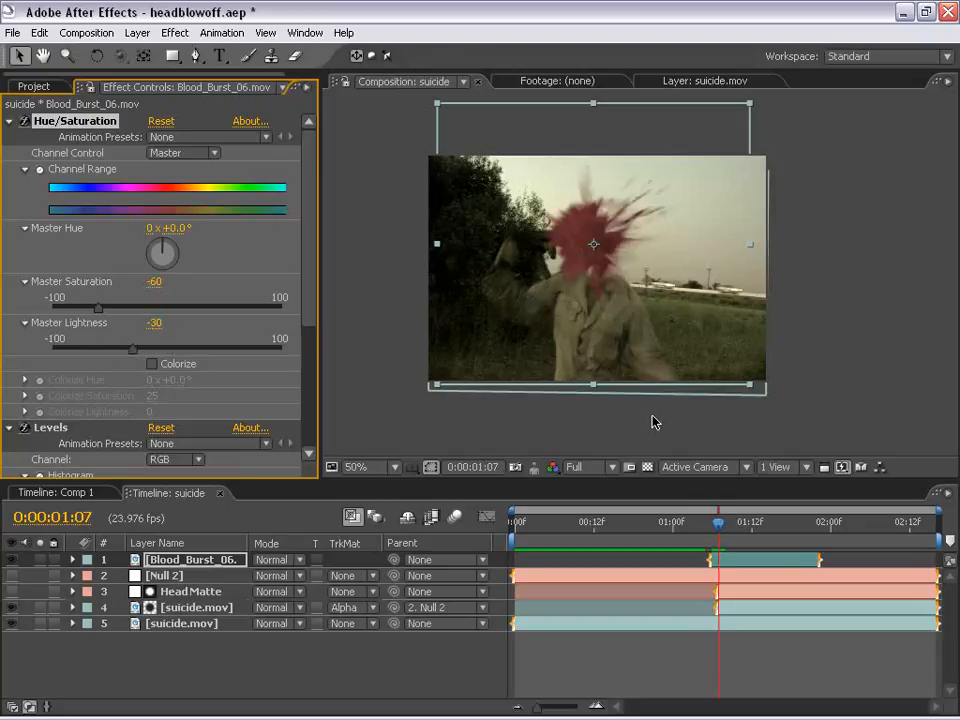
{"action": "scroll", "coordinate": [240, 230], "scroll_direction": "down", "scroll_amount": 5}
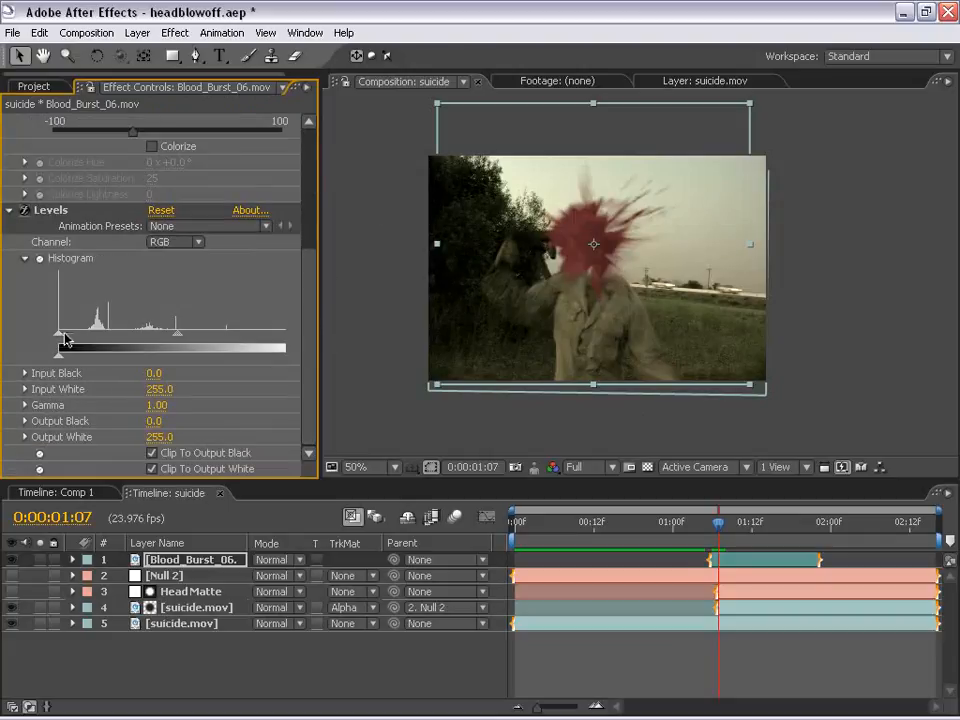
{"action": "left_click_drag", "start_coordinate": [64, 339], "coordinate": [116, 341]}
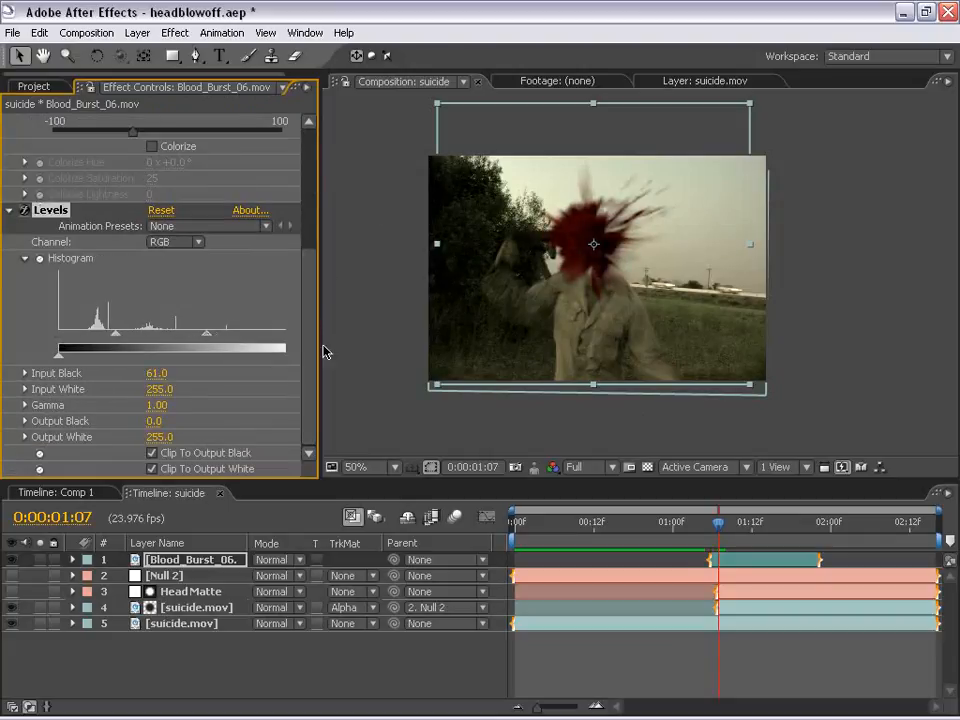
{"action": "left_click_drag", "start_coordinate": [321, 339], "coordinate": [403, 339]}
{"action": "left_click_drag", "start_coordinate": [297, 334], "coordinate": [272, 337]}
{"action": "scroll", "coordinate": [752, 343], "scroll_direction": "up", "scroll_amount": 1}
{"action": "left_click_drag", "start_coordinate": [611, 304], "coordinate": [714, 350]}
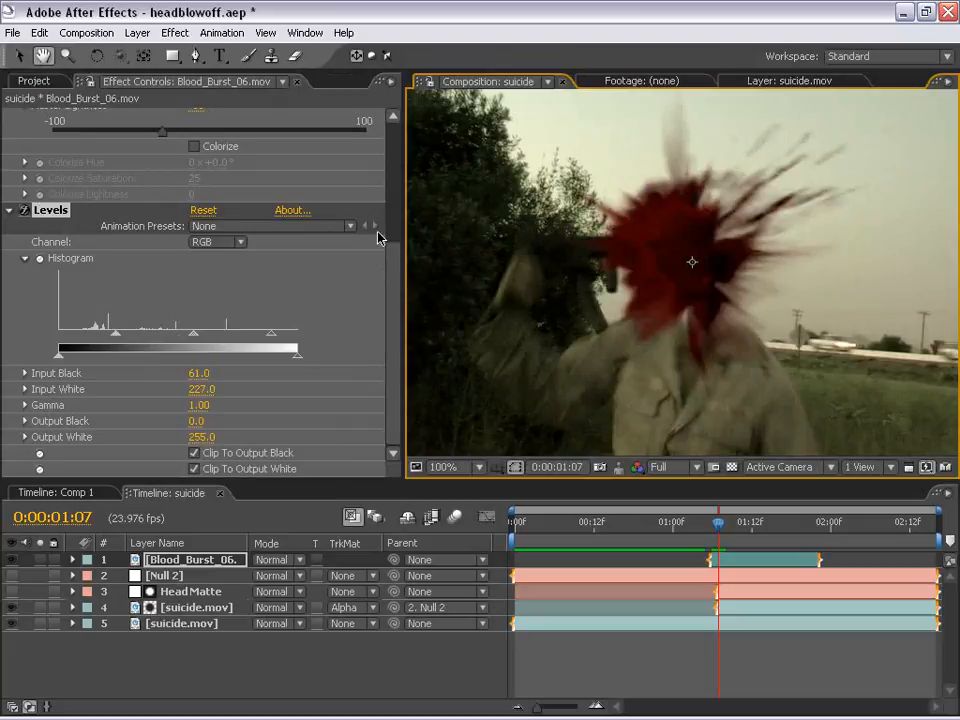
Step: Set the blood burst's Master Saturation to -65
{"action": "scroll", "coordinate": [283, 171], "scroll_direction": "up", "scroll_amount": 5}
{"action": "left_click", "coordinate": [196, 238]}
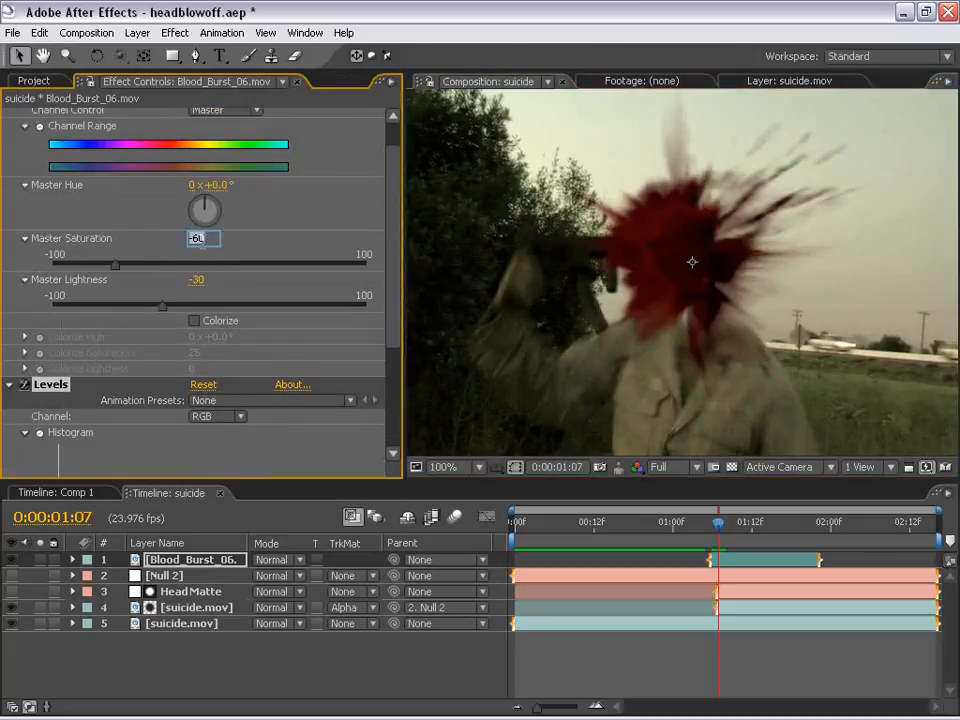
{"action": "type", "text": "-65"}
{"action": "key", "text": "Return"}
{"action": "scroll", "coordinate": [657, 300], "scroll_direction": "down", "scroll_amount": 1}
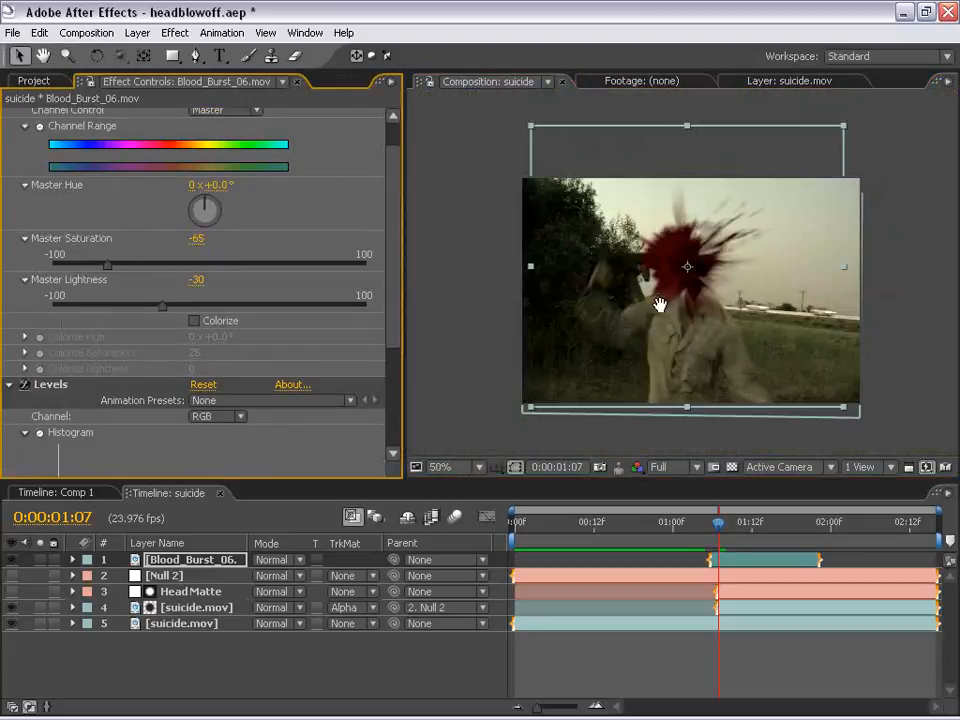
Step: Inspect the recoloured burst in an enlarged composition view and preview the shot
{"action": "left_click_drag", "start_coordinate": [801, 368], "coordinate": [698, 356]}
{"action": "key", "text": "grave"}
{"action": "left_click_drag", "start_coordinate": [343, 455], "coordinate": [489, 420]}
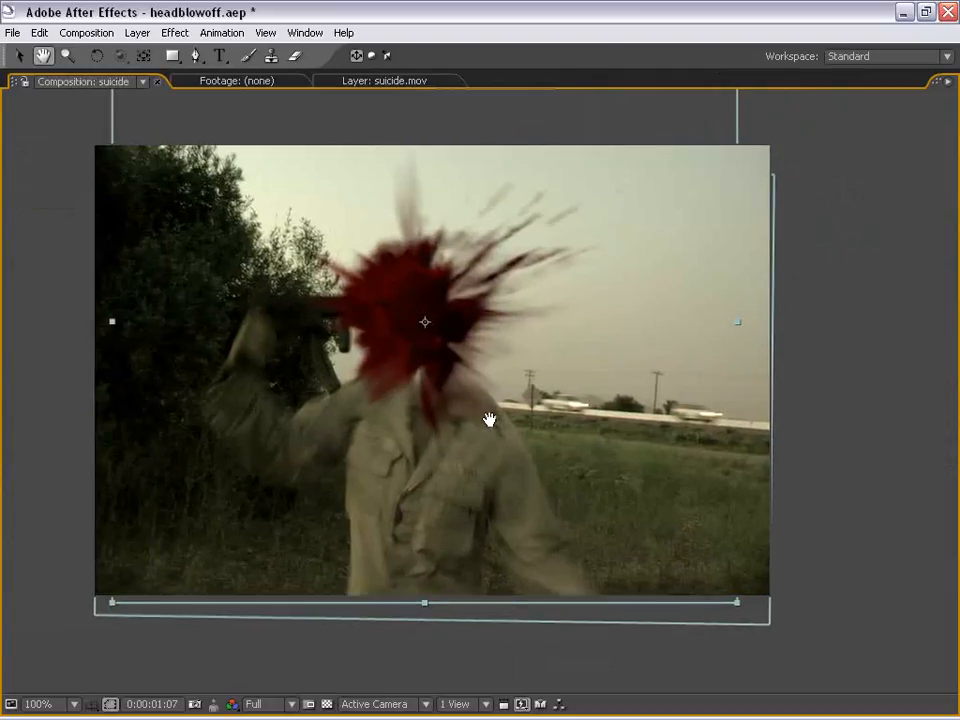
{"action": "key", "text": "grave"}
{"action": "left_click_drag", "start_coordinate": [675, 287], "coordinate": [657, 310]}
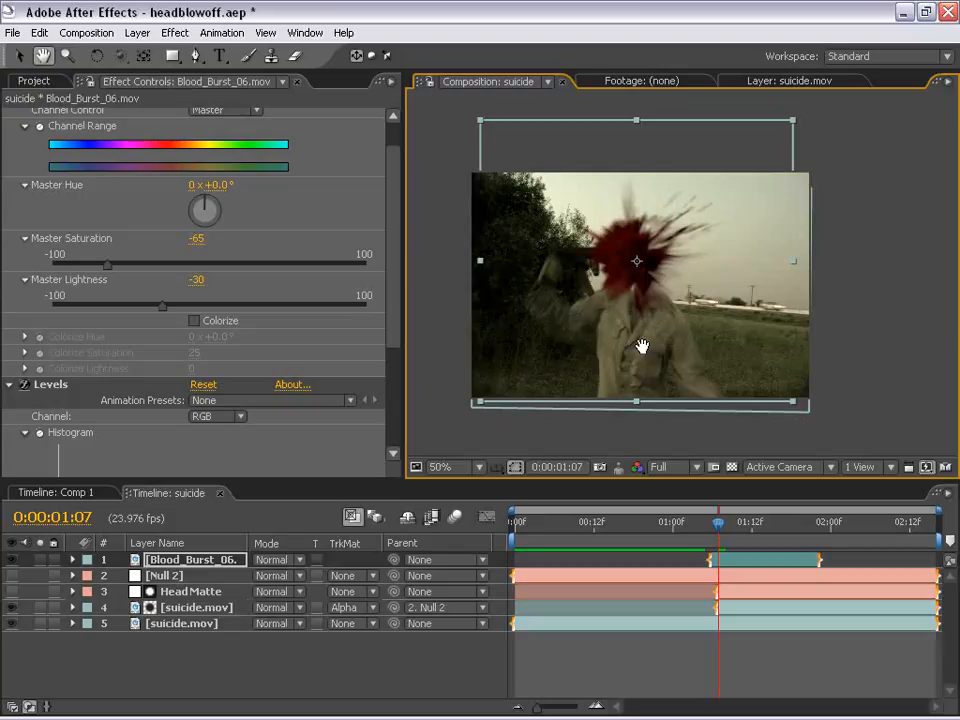
{"action": "scroll", "coordinate": [669, 285], "scroll_direction": "up", "scroll_amount": 1}
{"action": "scroll", "coordinate": [665, 318], "scroll_direction": "down", "scroll_amount": 1}
{"action": "left_click_drag", "start_coordinate": [665, 318], "coordinate": [683, 323]}
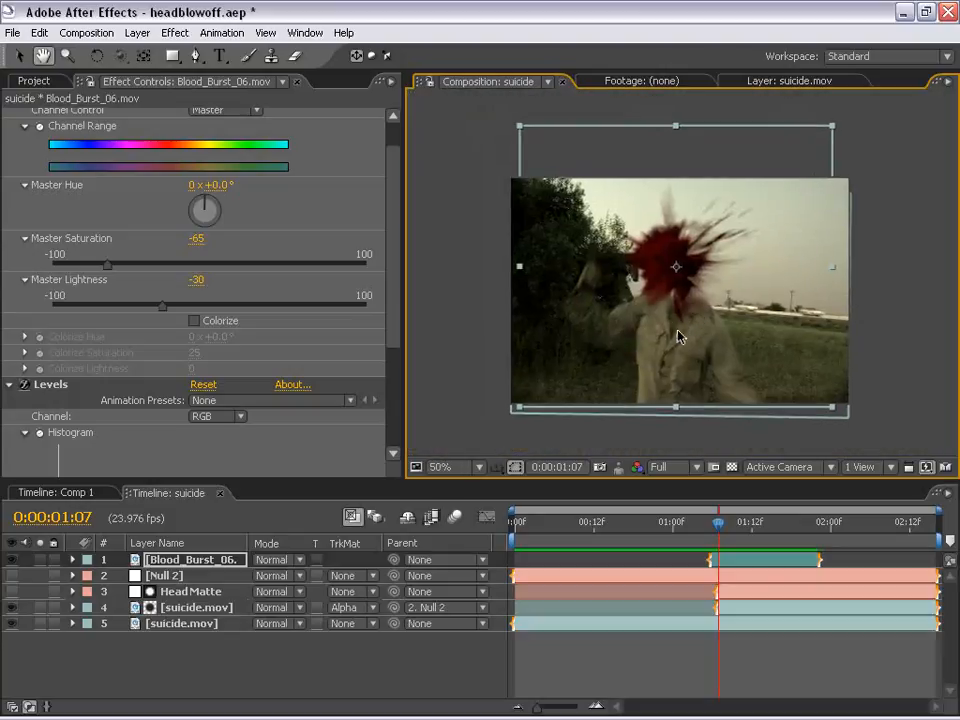
{"action": "key", "text": "space"}
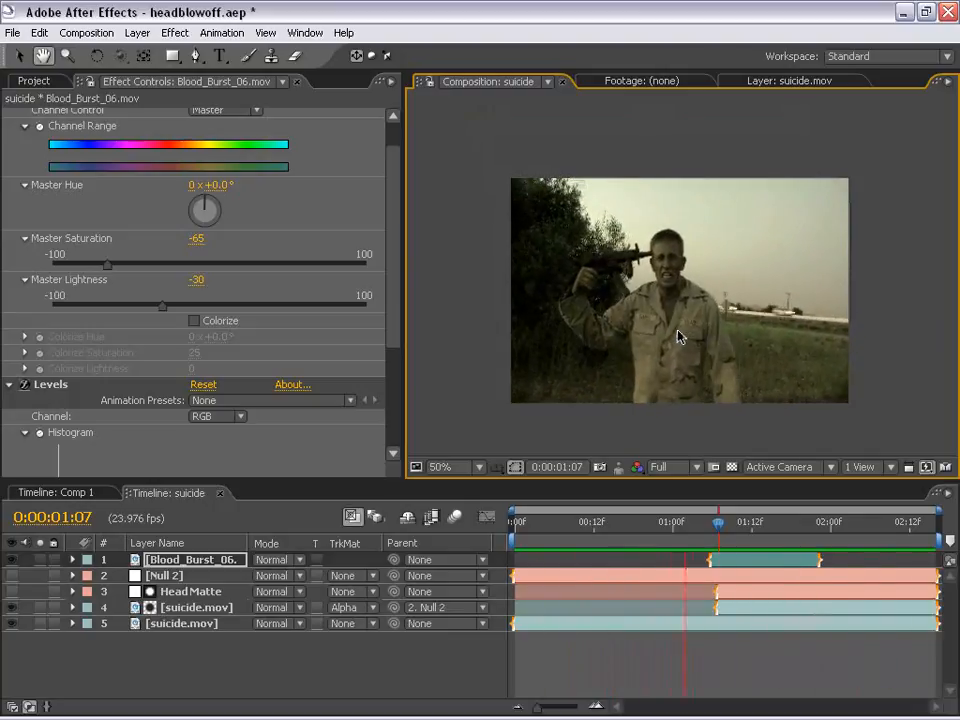
{"action": "key", "text": "space"}
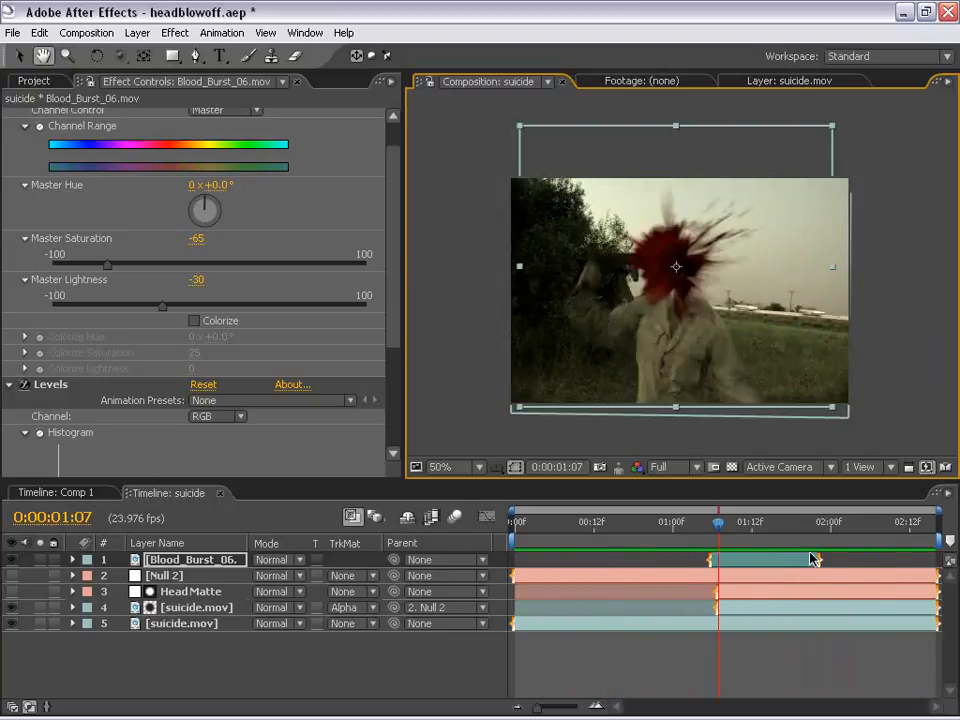
Step: Move the blood burst slightly to the right over the head at 0:00:01:07 and preview the result
{"action": "left_click_drag", "start_coordinate": [718, 522], "coordinate": [718, 522]}
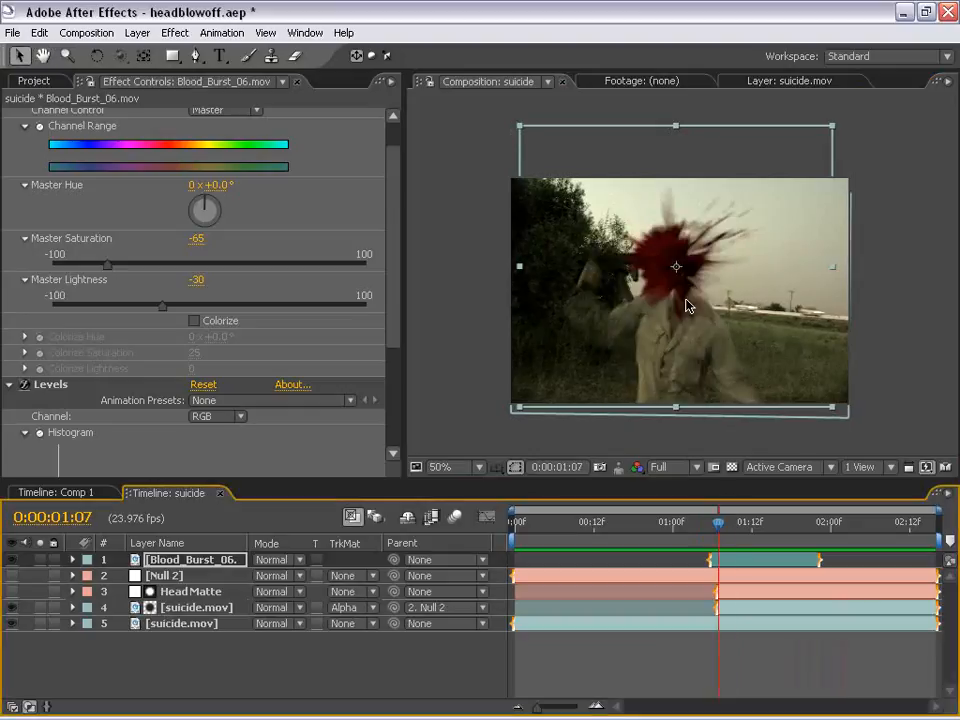
{"action": "left_click_drag", "start_coordinate": [687, 305], "coordinate": [706, 302]}
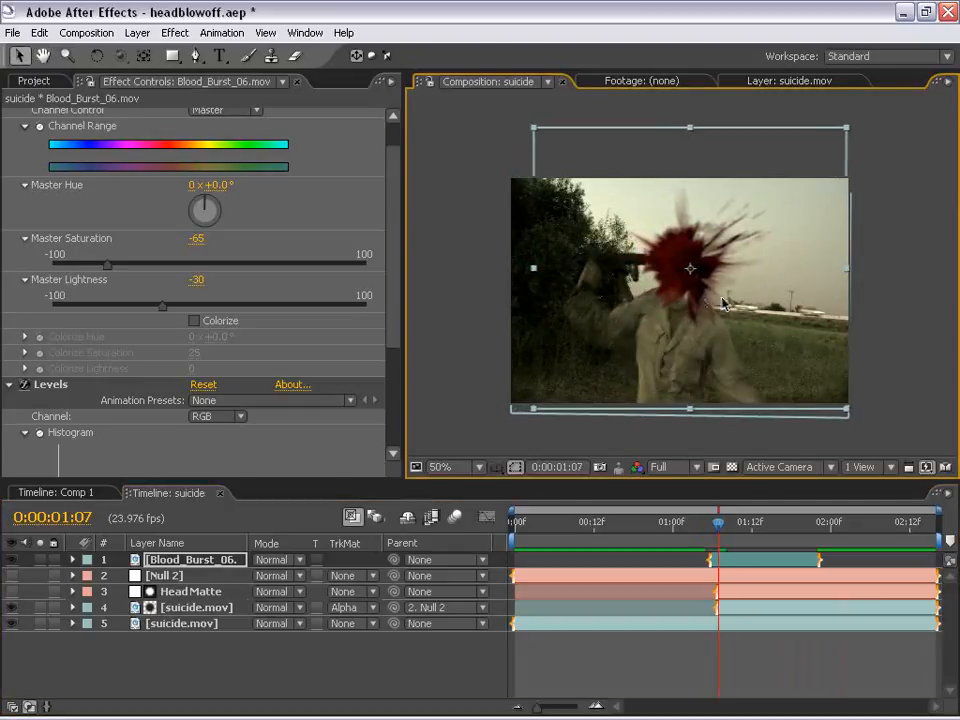
{"action": "key", "text": "space"}
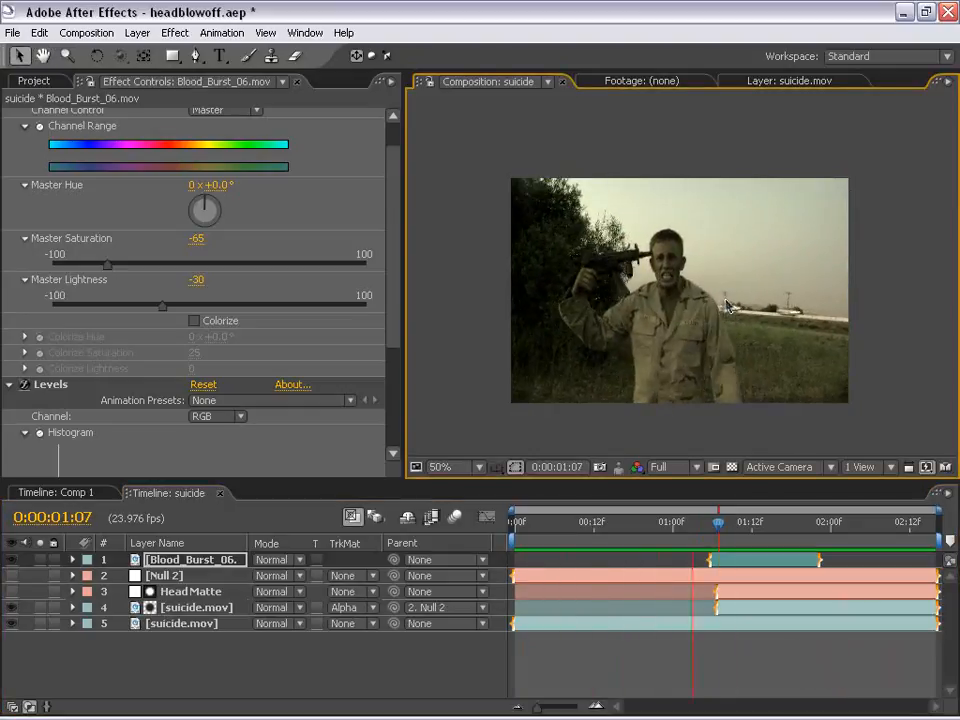
{"action": "key", "text": "space"}
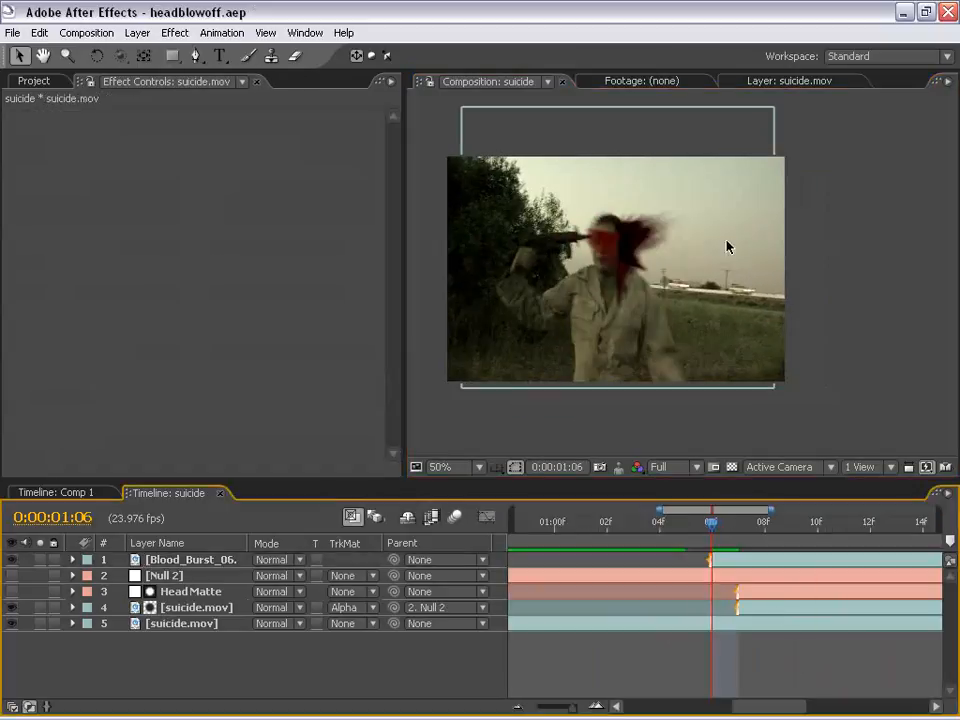
Step: Browse to the Muzzle_Flashes folder in Adobe Bridge, import 9mm_01.mov into the project, and return to After Effects
{"action": "left_click", "coordinate": [13, 32]}
{"action": "left_click", "coordinate": [30, 99]}
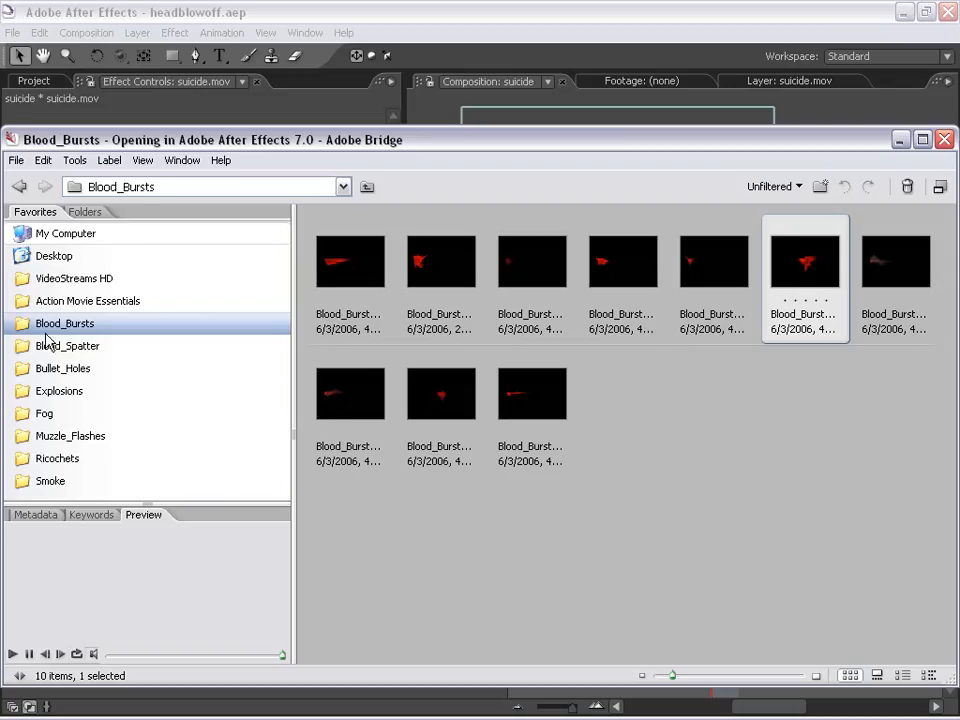
{"action": "left_click", "coordinate": [72, 440]}
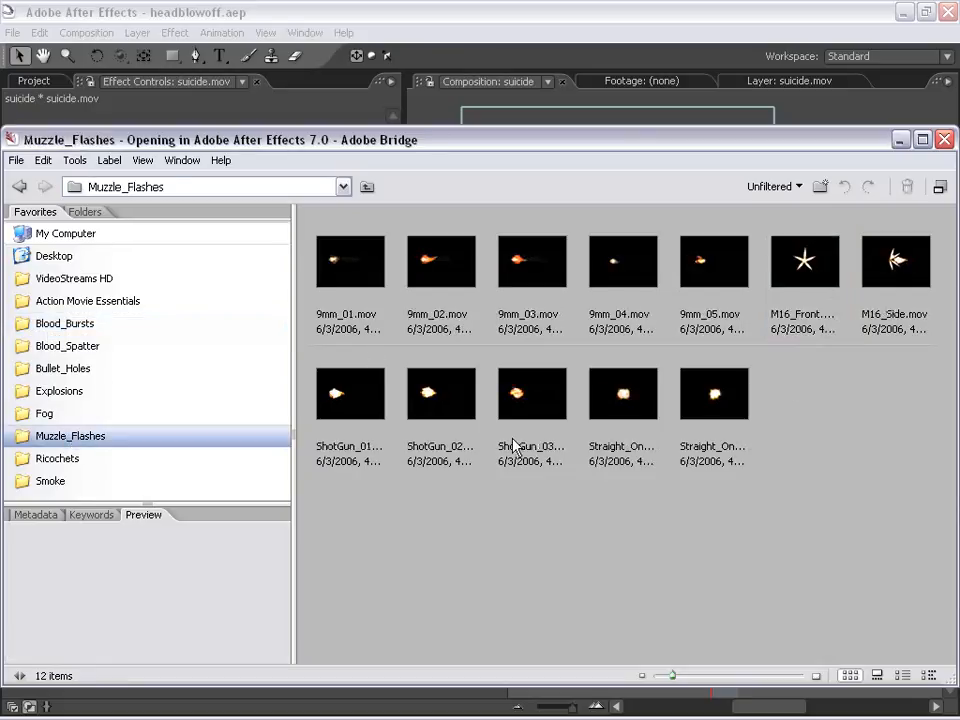
{"action": "left_click", "coordinate": [343, 262]}
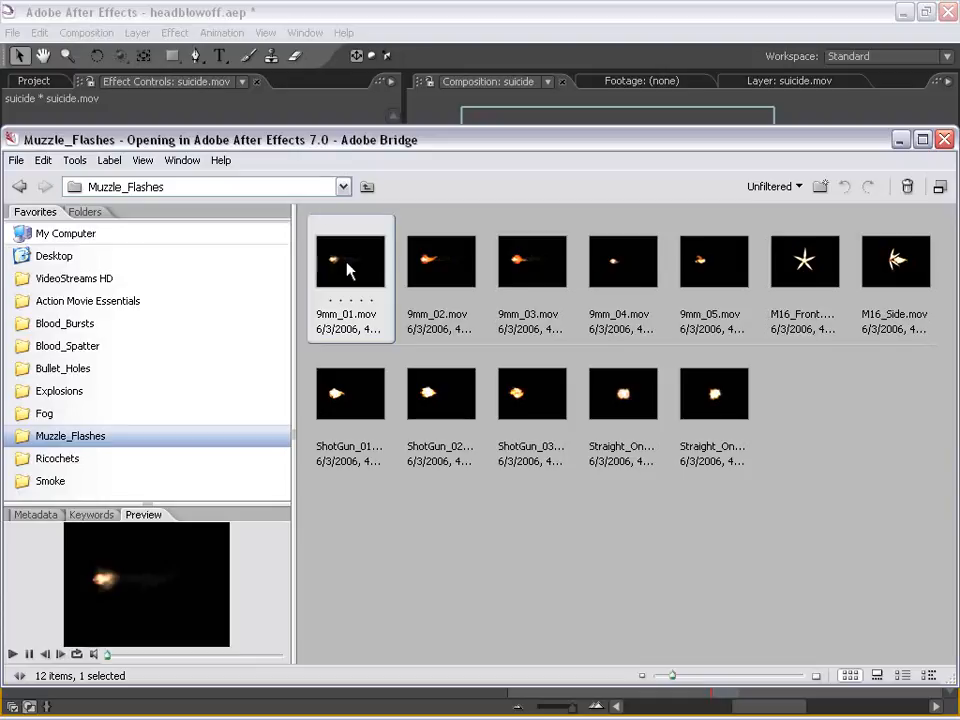
{"action": "left_click", "coordinate": [245, 8]}
Step: Add 9mm_01.mov as the top layer starting at 0:00:01:06 and position the flash at the gun's muzzle
{"action": "left_click", "coordinate": [40, 87]}
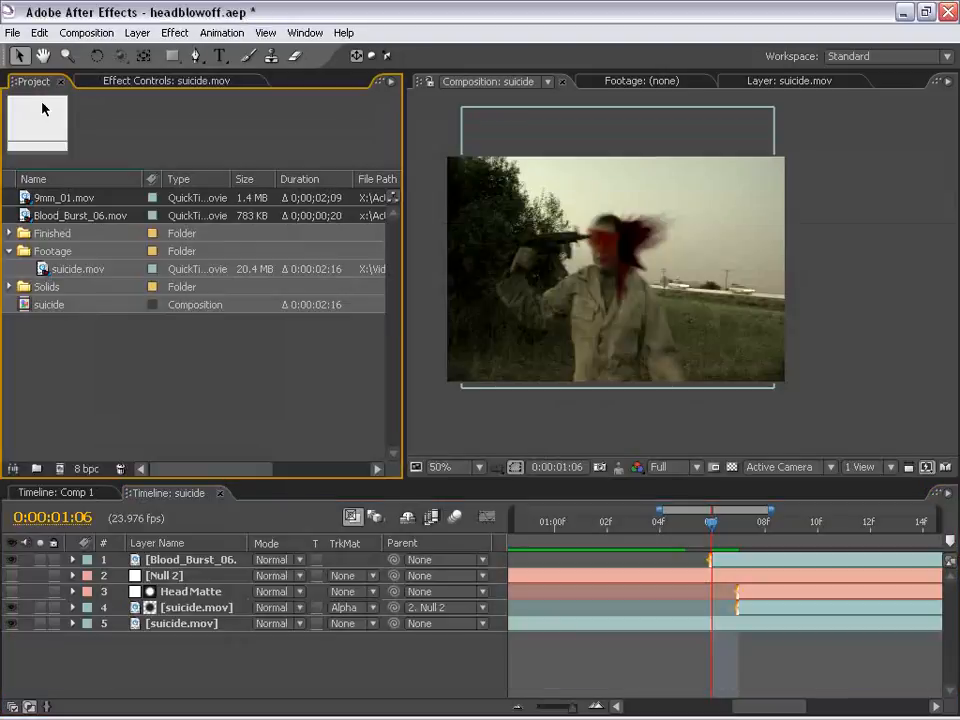
{"action": "left_click", "coordinate": [28, 197]}
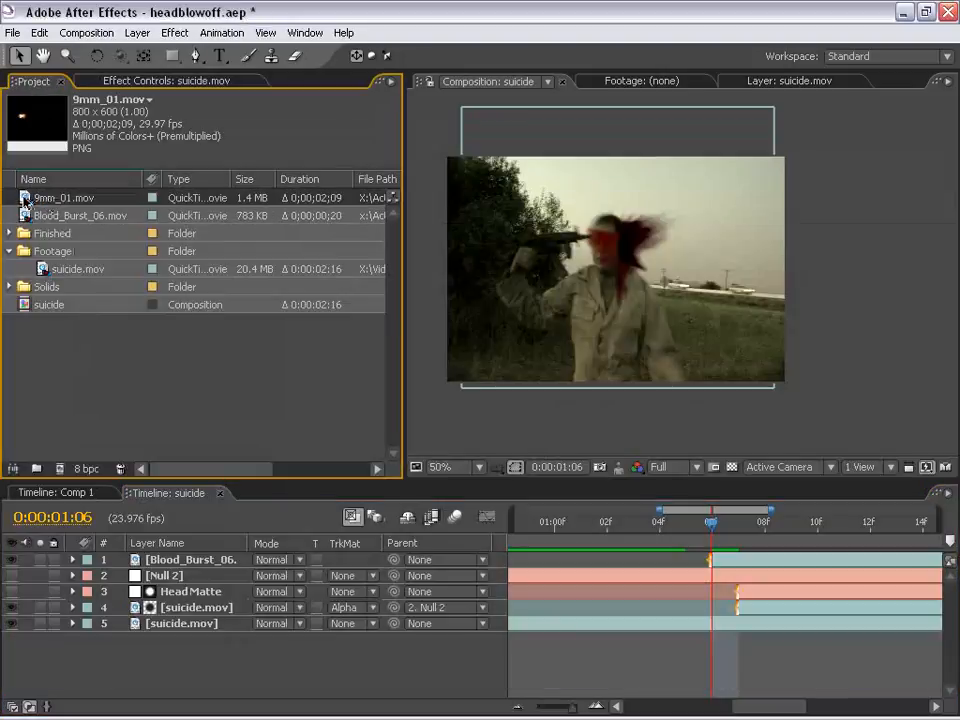
{"action": "left_click_drag", "start_coordinate": [26, 201], "coordinate": [716, 558]}
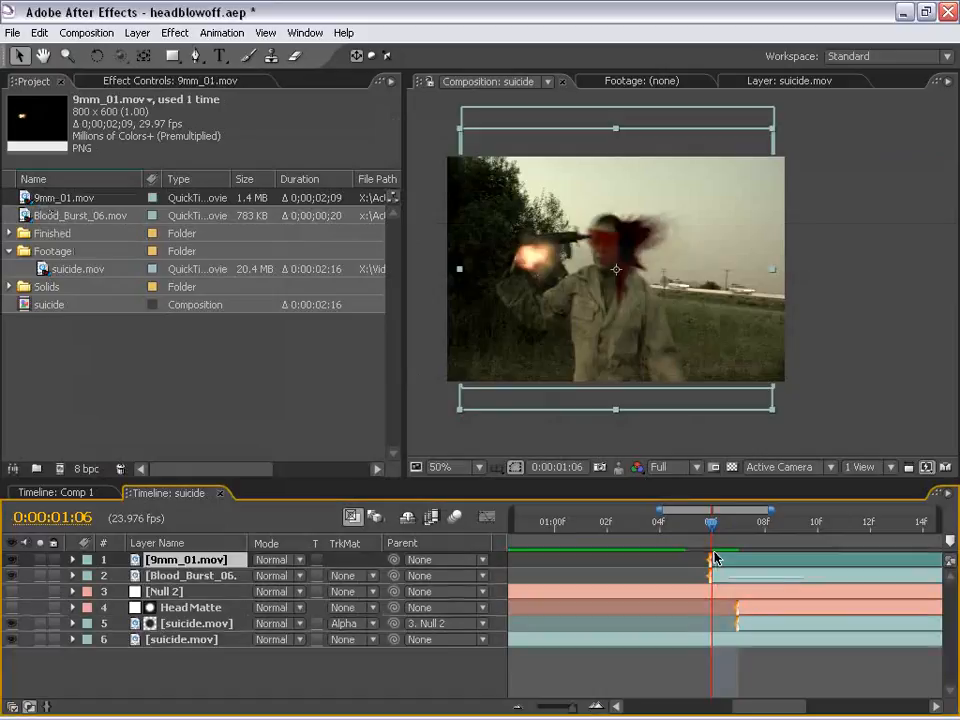
{"action": "left_click_drag", "start_coordinate": [513, 274], "coordinate": [580, 250]}
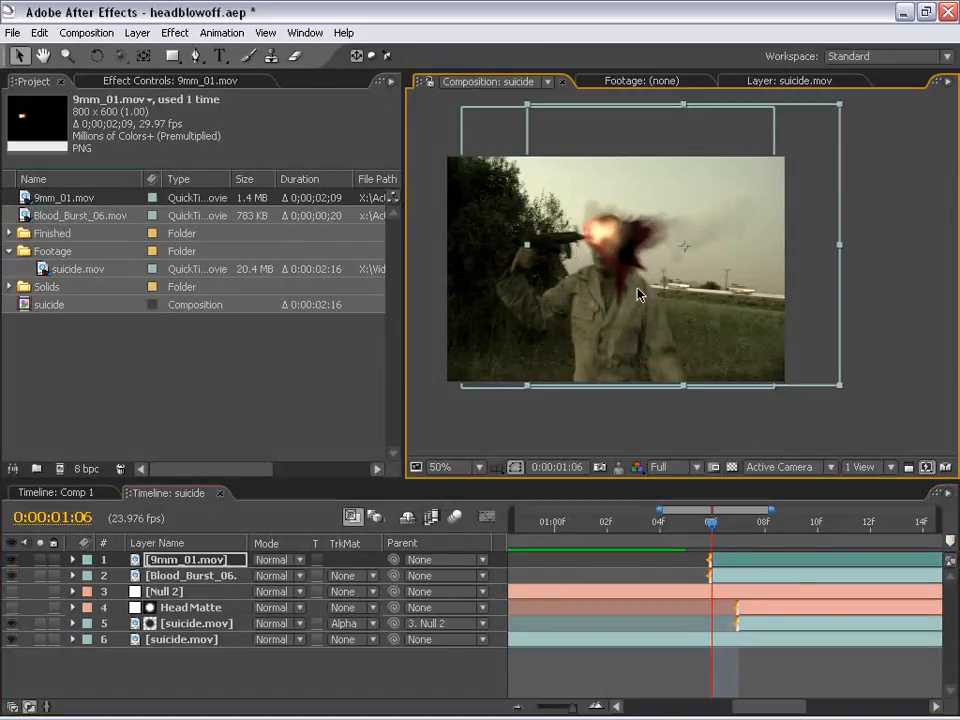
Step: Scale the 9mm_01.mov muzzle flash down to about two thirds size, keeping it aligned with the gun barrel
{"action": "left_click_drag", "start_coordinate": [840, 388], "coordinate": [750, 337]}
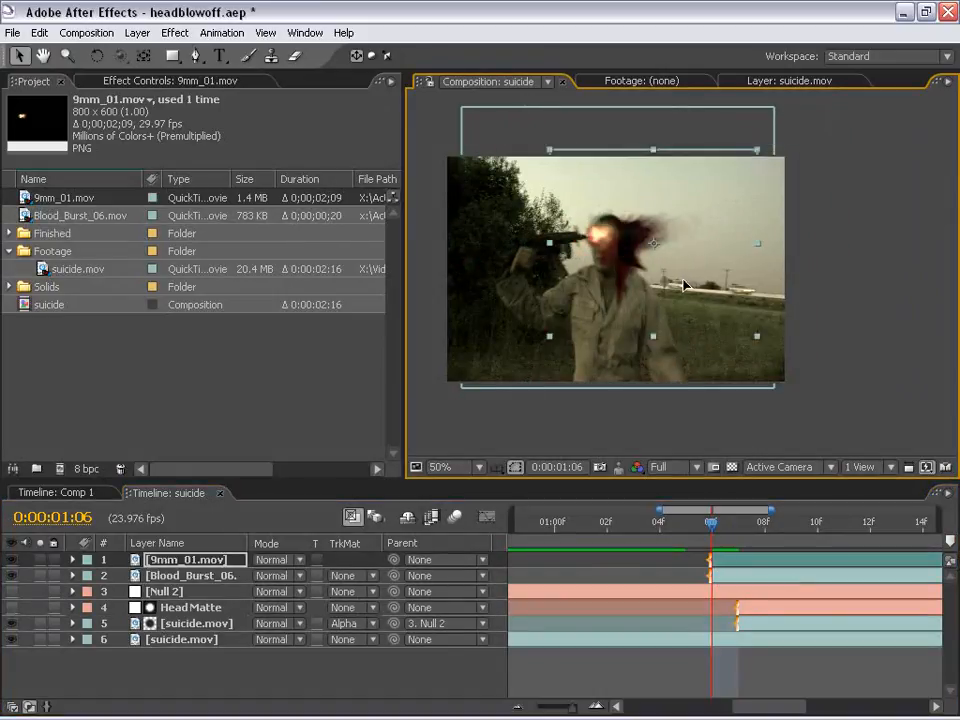
{"action": "scroll", "coordinate": [673, 294], "scroll_direction": "up", "scroll_amount": 1}
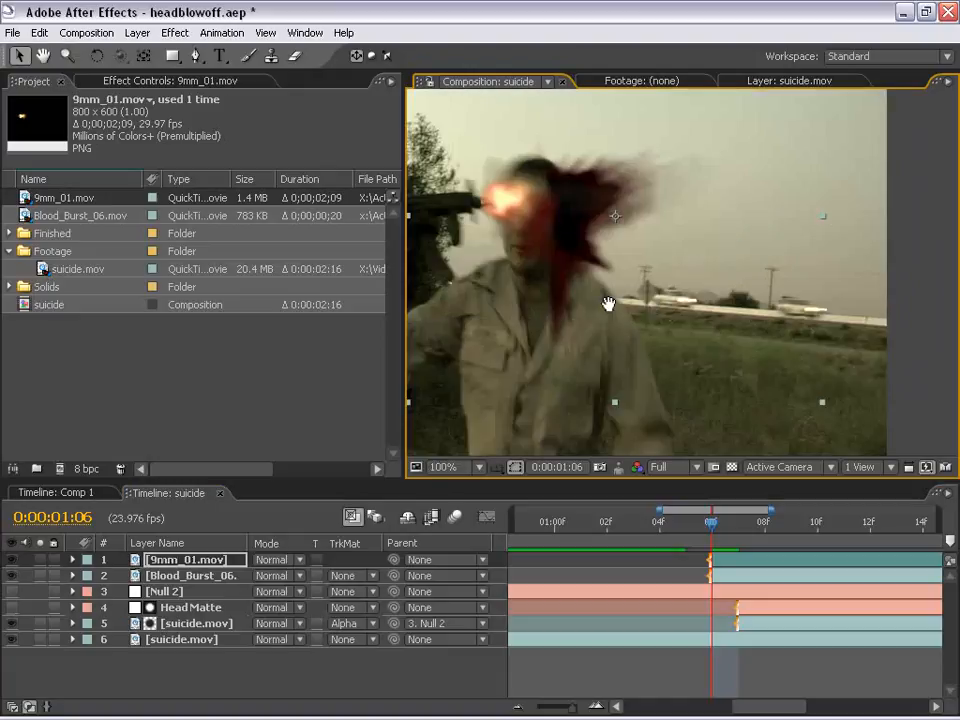
{"action": "left_click_drag", "start_coordinate": [609, 303], "coordinate": [631, 317]}
{"action": "scroll", "coordinate": [531, 270], "scroll_direction": "down", "scroll_amount": 1}
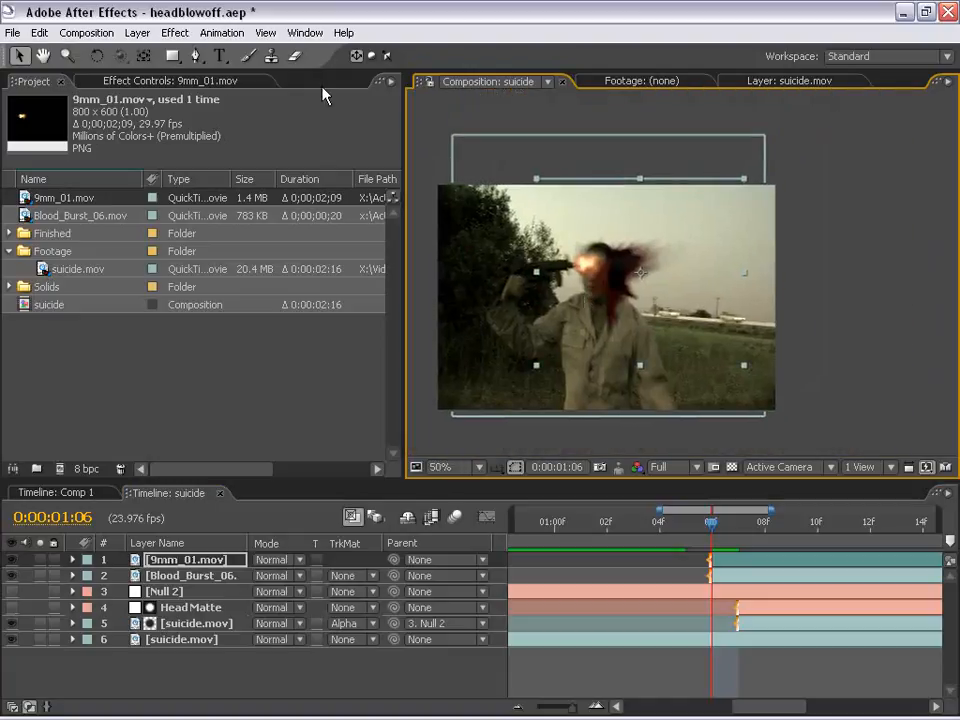
Step: Apply Linear Wipe to 9mm_01.mov with a Wipe Angle of -90° and Transition Completion of 77%
{"action": "left_click", "coordinate": [175, 32]}
{"action": "mouse_move", "coordinate": [240, 448]}
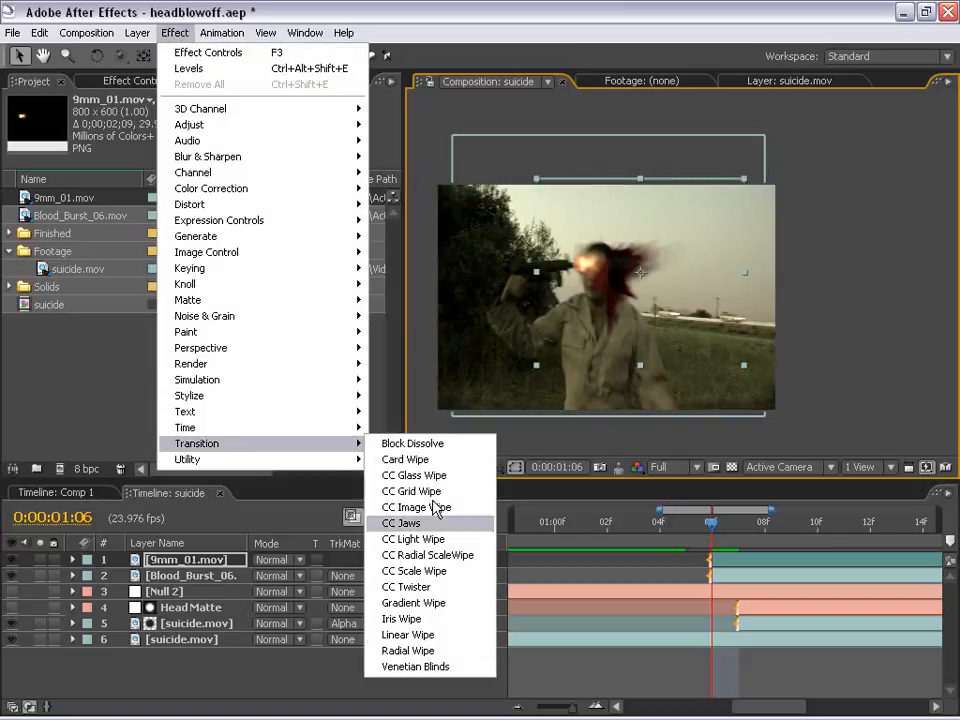
{"action": "left_click", "coordinate": [470, 636]}
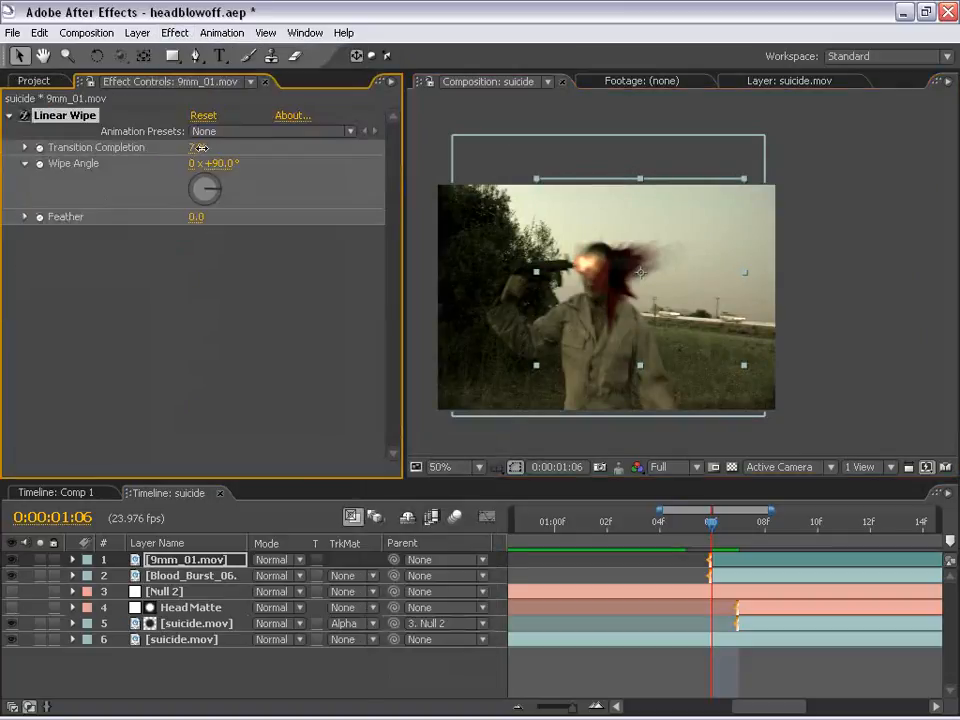
{"action": "mouse_move", "coordinate": [200, 147]}
{"action": "left_mouse_down"}
{"action": "mouse_move", "coordinate": [223, 148]}
{"action": "mouse_move", "coordinate": [213, 152]}
{"action": "left_mouse_up"}
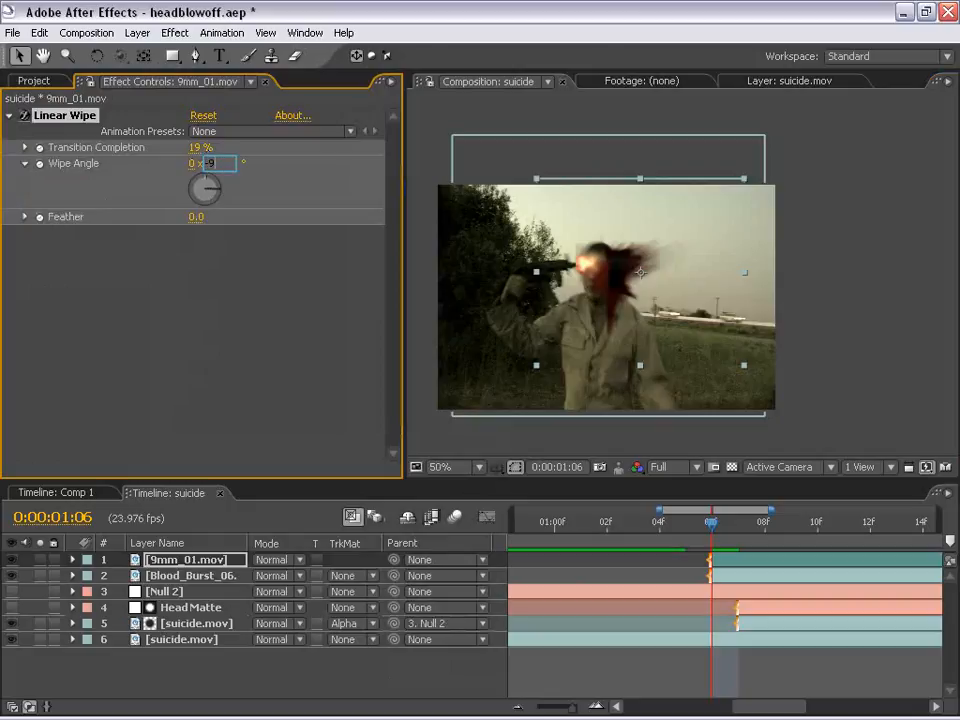
{"action": "left_click_drag", "start_coordinate": [198, 148], "coordinate": [231, 149]}
{"action": "scroll", "coordinate": [535, 222], "scroll_direction": "up", "scroll_amount": 1}
{"action": "key", "text": "space"}
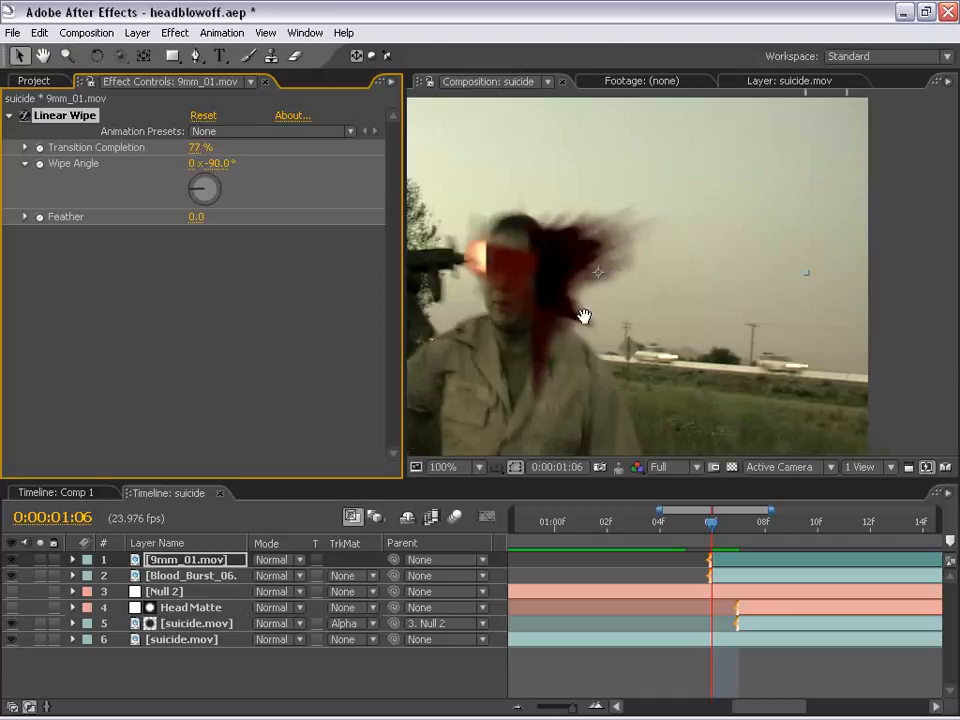
Step: Set the Linear Wipe Feather on 9mm_01.mov to 16 and change the layer's blending mode to Add
{"action": "left_click_drag", "start_coordinate": [583, 315], "coordinate": [719, 267]}
{"action": "left_click_drag", "start_coordinate": [195, 216], "coordinate": [201, 216]}
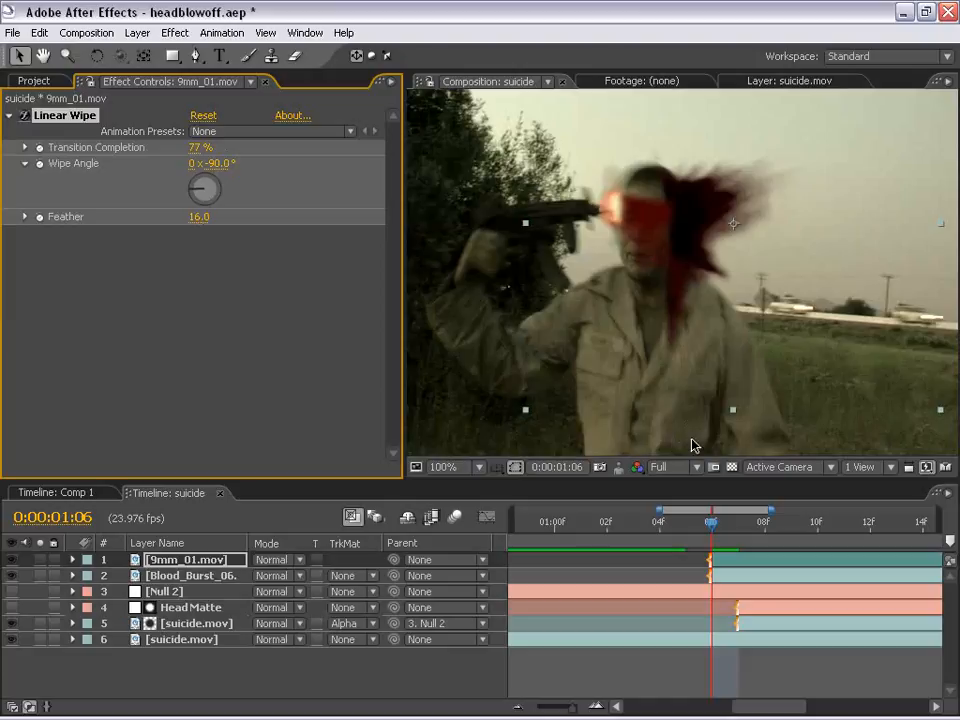
{"action": "left_click", "coordinate": [268, 562]}
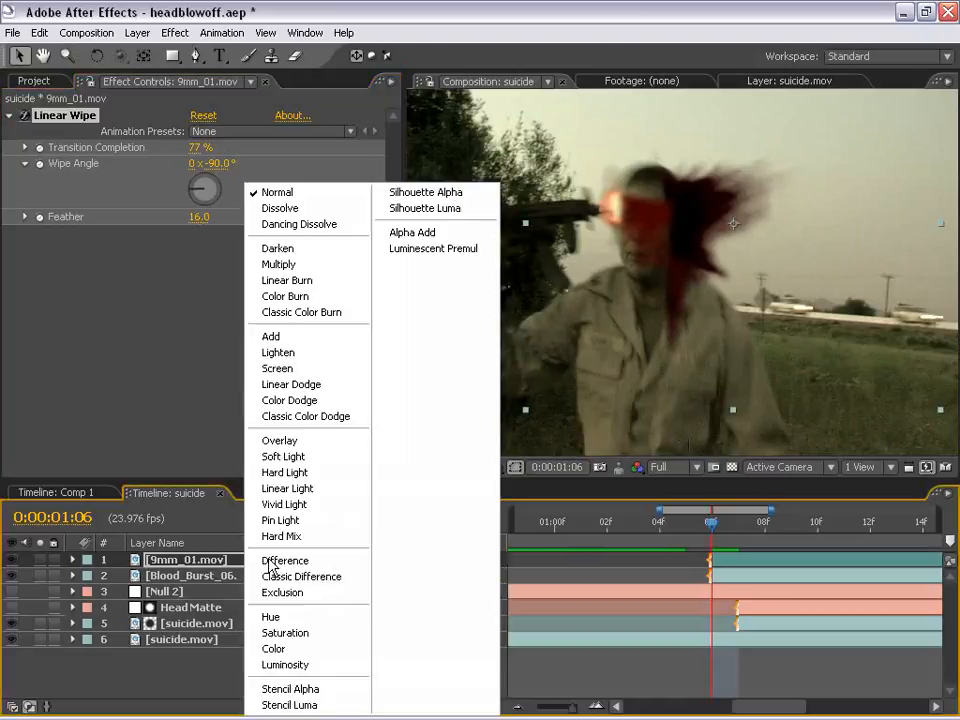
{"action": "left_click", "coordinate": [268, 338]}
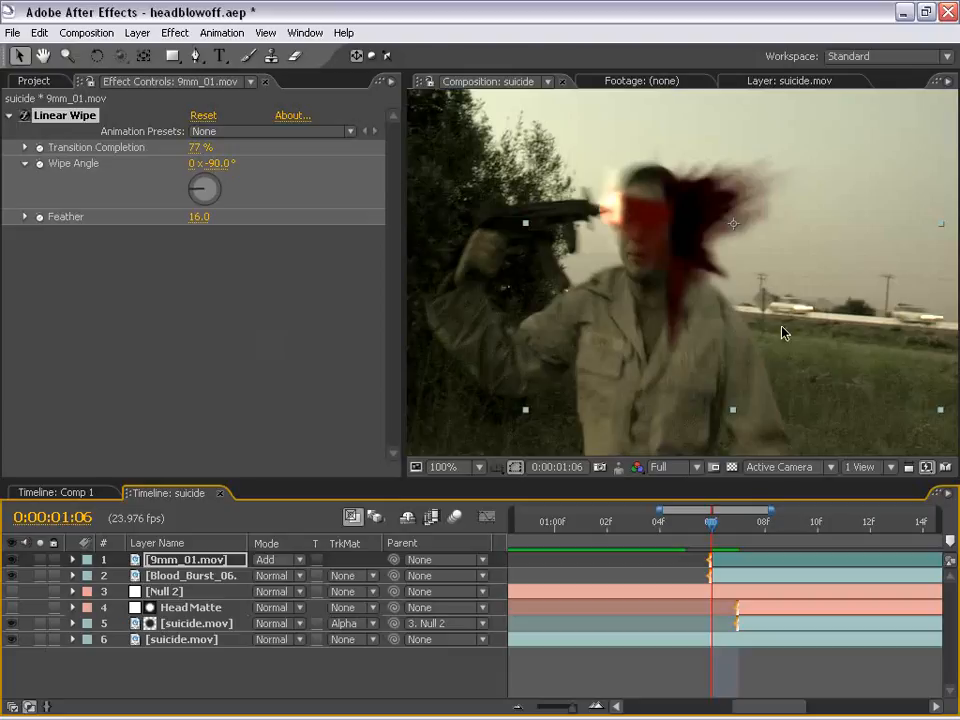
Step: Compare adjacent frames, and set the muzzle flash's Linear Wipe Feather to 28 and Transition Completion to 75%
{"action": "key", "text": "Page_Up"}
{"action": "key", "text": "Page_Down"}
{"action": "key", "text": "Page_Up"}
{"action": "key", "text": "Page_Down"}
{"action": "left_click_drag", "start_coordinate": [203, 217], "coordinate": [215, 217]}
{"action": "mouse_move", "coordinate": [199, 148]}
{"action": "left_mouse_down"}
{"action": "mouse_move", "coordinate": [186, 147]}
{"action": "mouse_move", "coordinate": [198, 147]}
{"action": "left_mouse_up"}
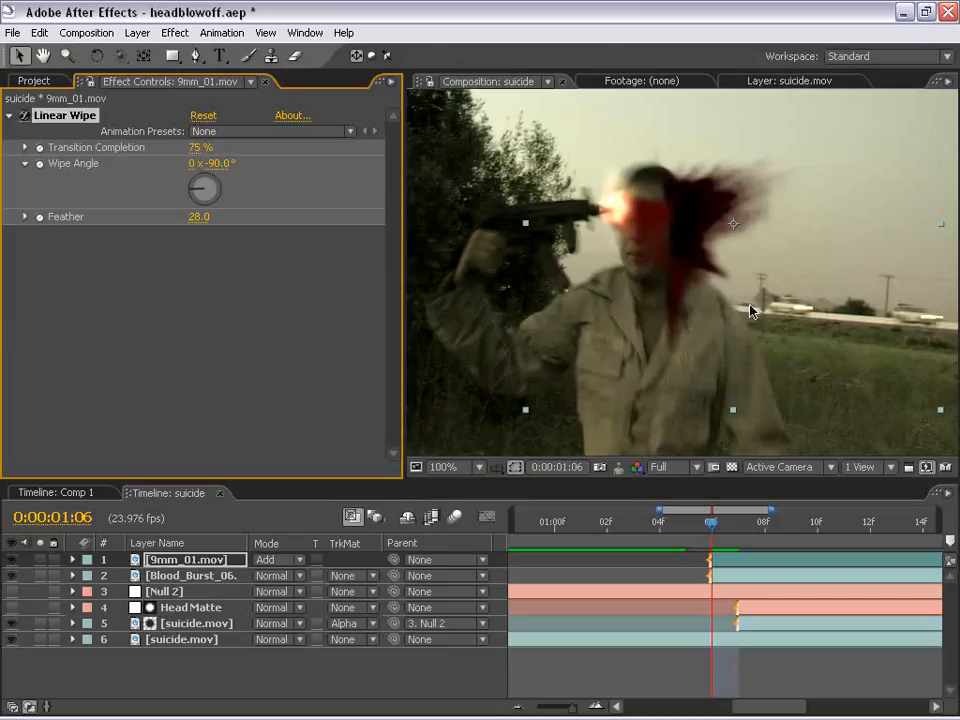
Step: Inspect the flash in the full composition, try a Linear Wipe Transition Completion of 0%, and undo that change
{"action": "key", "text": "space"}
{"action": "left_click_drag", "start_coordinate": [698, 231], "coordinate": [662, 268]}
{"action": "key", "text": "grave"}
{"action": "key", "text": "grave"}
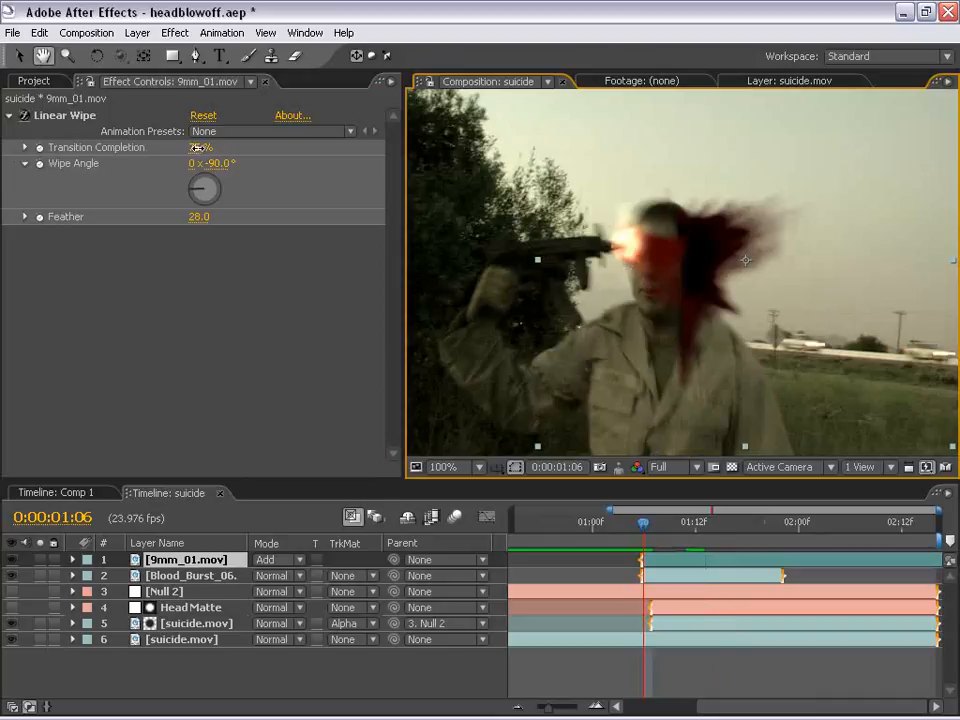
{"action": "left_click_drag", "start_coordinate": [206, 148], "coordinate": [90, 148]}
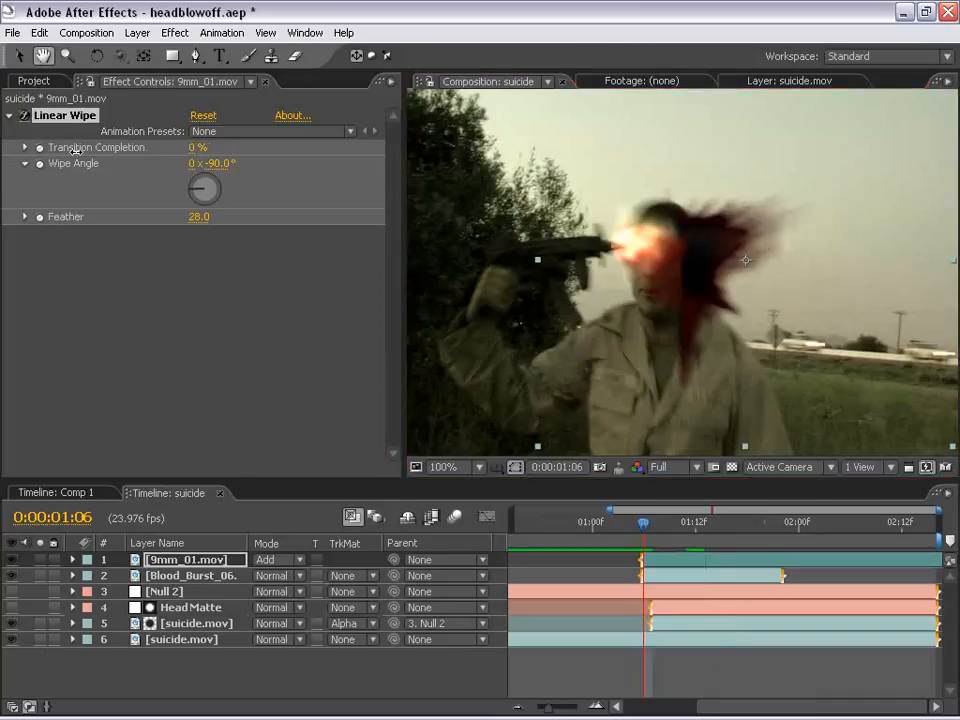
{"action": "key", "text": "ctrl+z"}
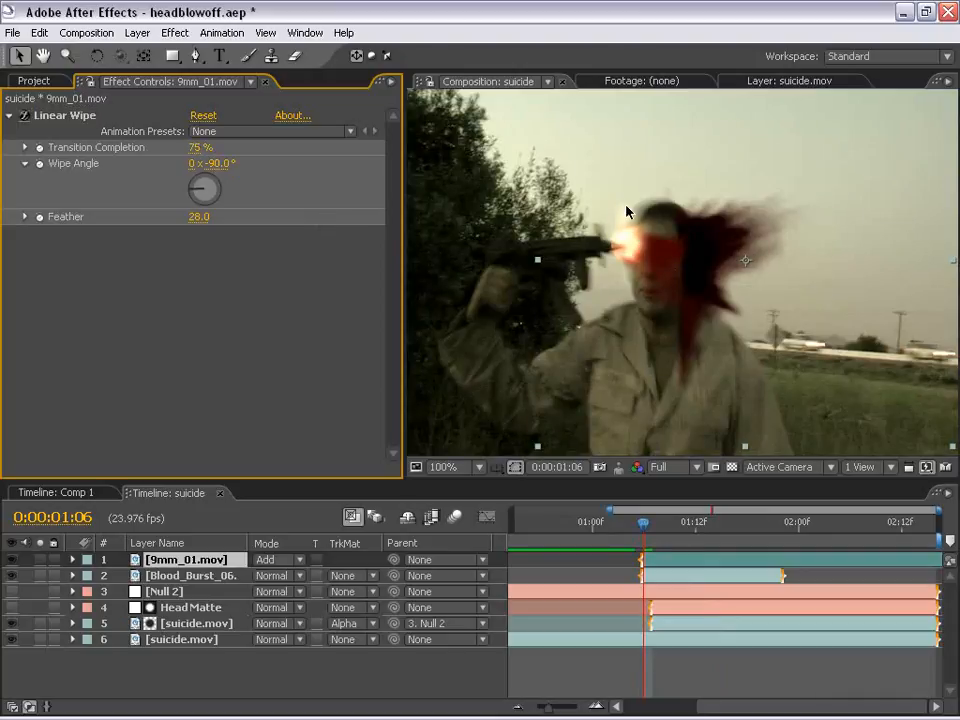
Step: Keyframe the Linear Wipe Transition Completion on 9mm_01.mov from 75% at 0:00:01:06 to 0% on the next frame
{"action": "left_click", "coordinate": [40, 149]}
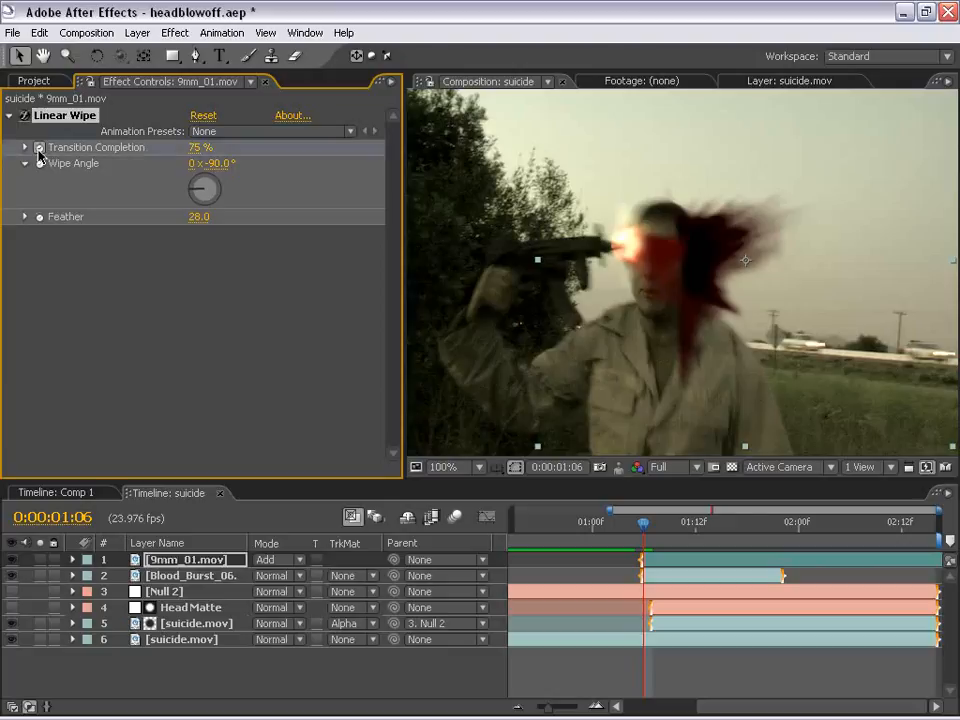
{"action": "key", "text": "Page_Down"}
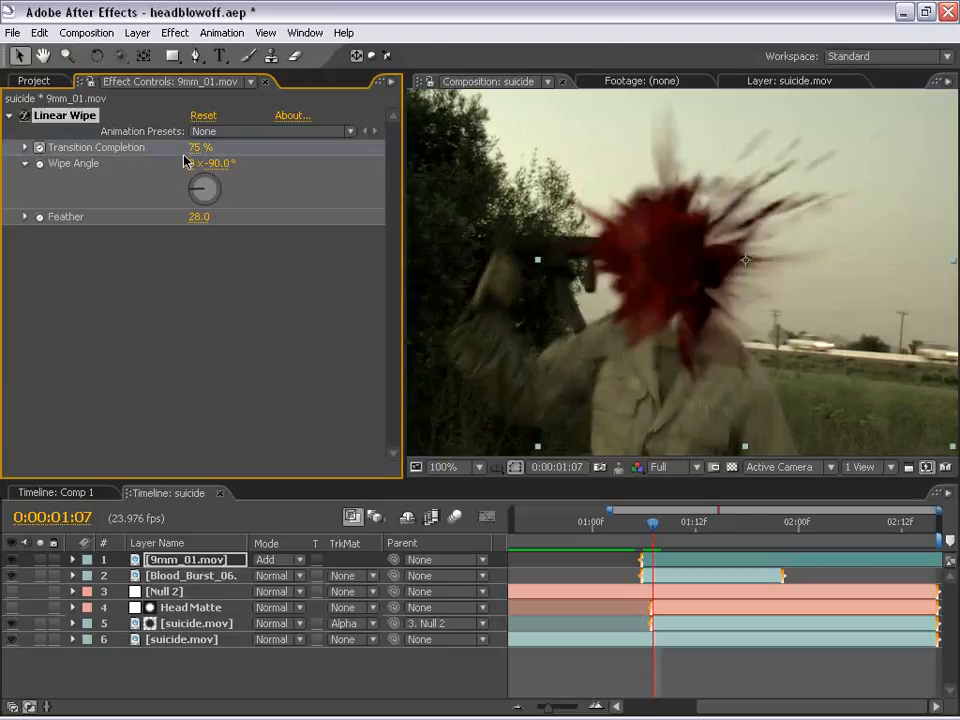
{"action": "left_click", "coordinate": [198, 147]}
{"action": "type", "text": "0"}
{"action": "key", "text": "Return"}
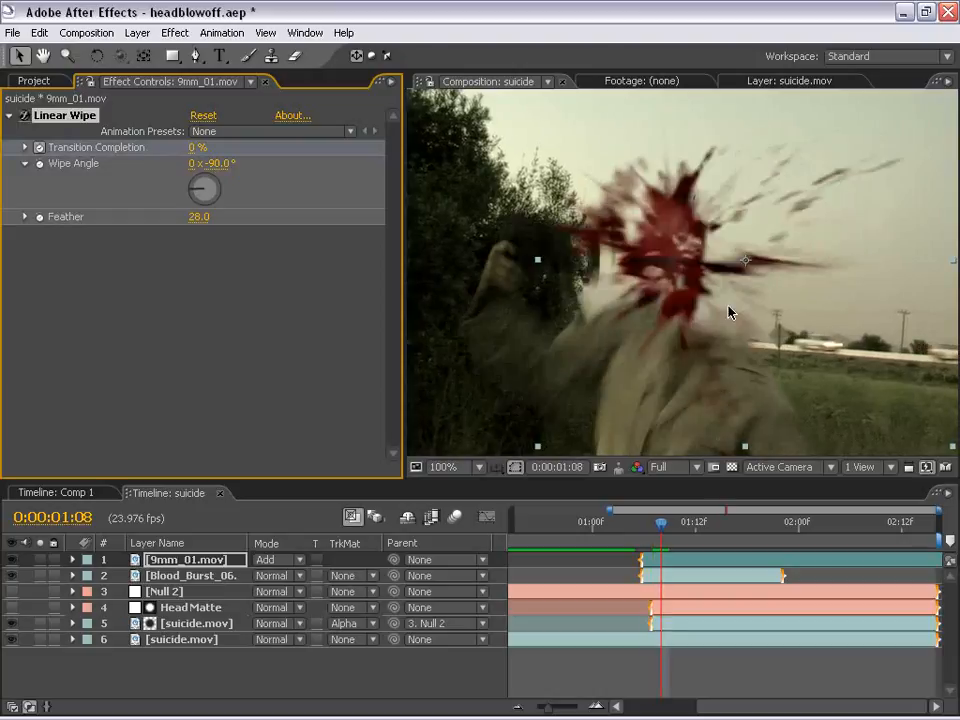
Step: Step forward through the frames up to 0:00:01:17 to examine how the flash's smoke blends with the background
{"action": "key", "text": "Page_Down"}
{"action": "key", "text": "Page_Down"}
{"action": "key", "text": "Page_Down"}
{"action": "key", "text": "Page_Down"}
{"action": "key", "text": "Page_Down"}
{"action": "key", "text": "Page_Down"}
{"action": "key", "text": "Page_Down"}
{"action": "key", "text": "Page_Down"}
{"action": "key", "text": "Page_Down"}
{"action": "key", "text": "Page_Down"}
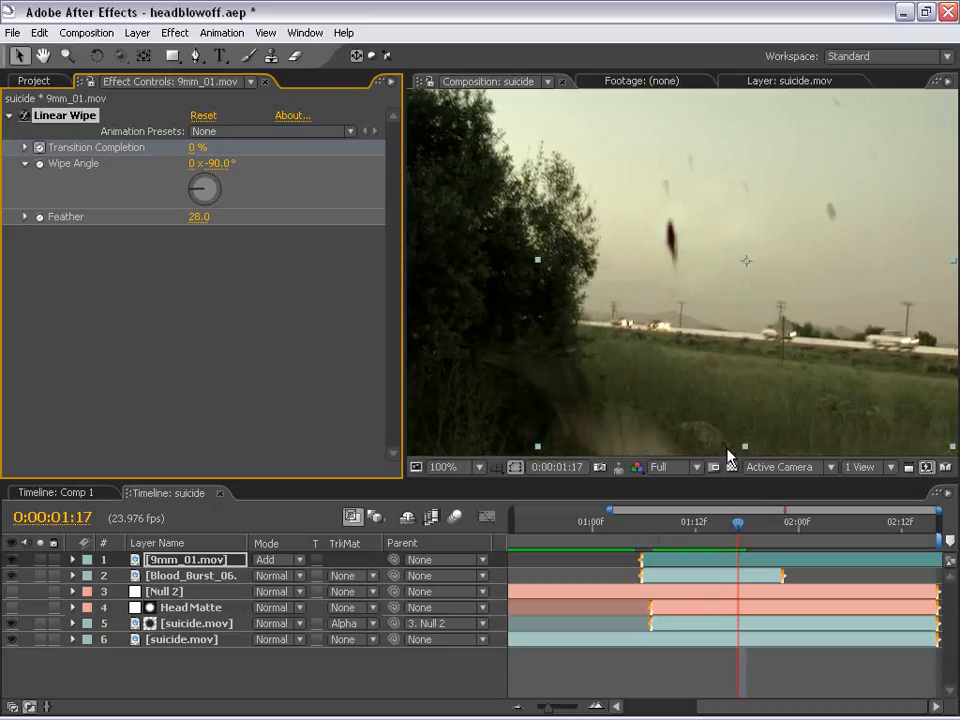
Step: Apply Curves to 9mm_01.mov and raise the RGB curve steeply to brighten the smoke
{"action": "key", "text": "Page_Up"}
{"action": "left_click", "coordinate": [175, 33]}
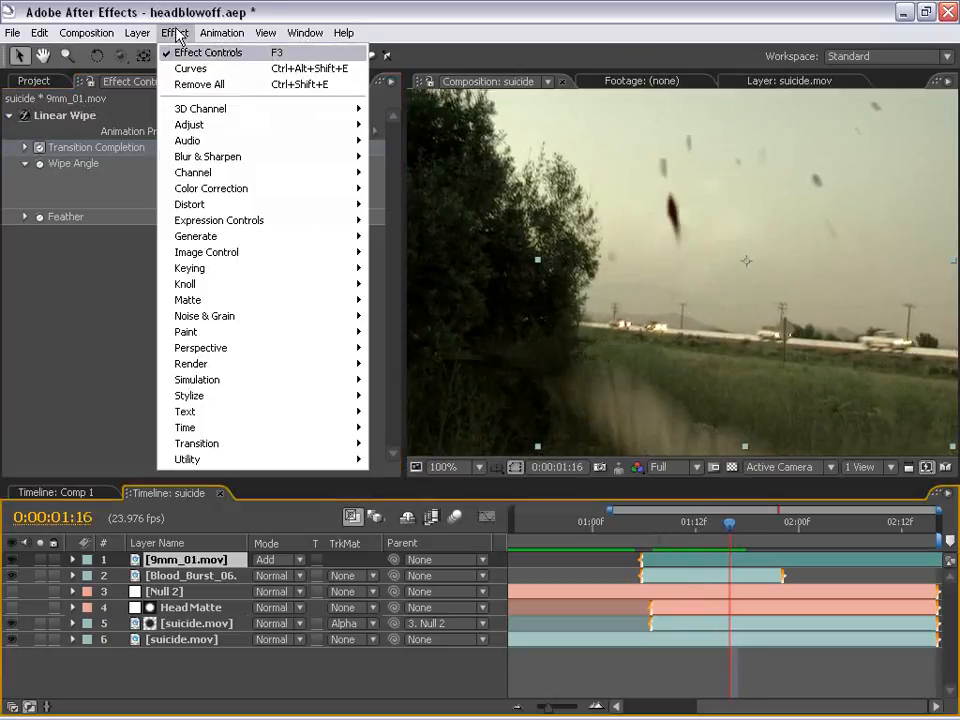
{"action": "mouse_move", "coordinate": [214, 188]}
{"action": "left_click", "coordinate": [398, 395]}
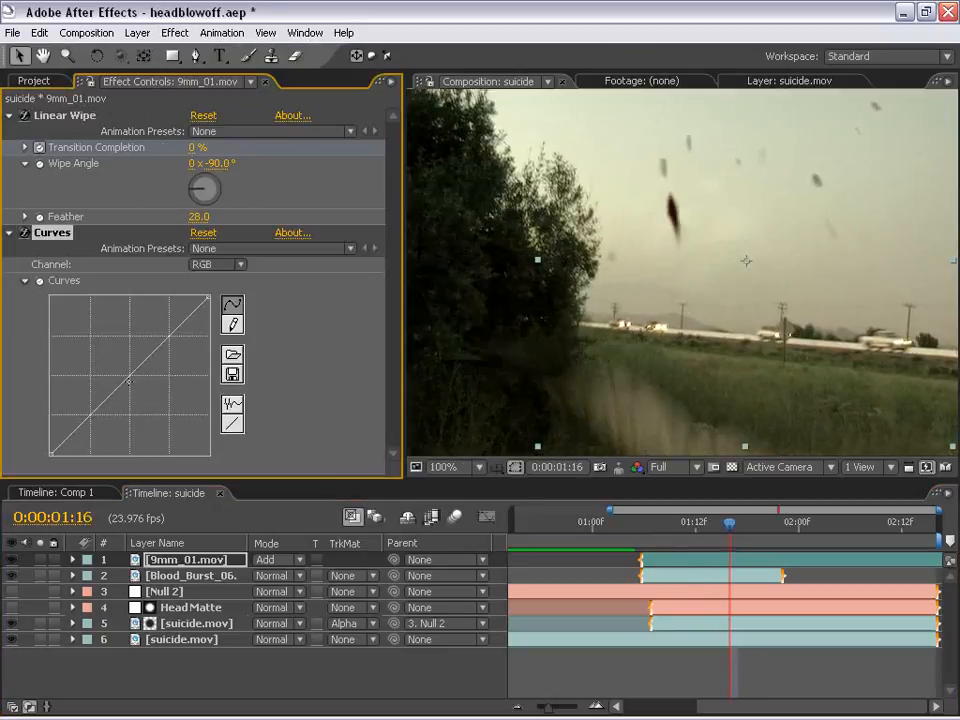
{"action": "left_click_drag", "start_coordinate": [121, 386], "coordinate": [86, 323]}
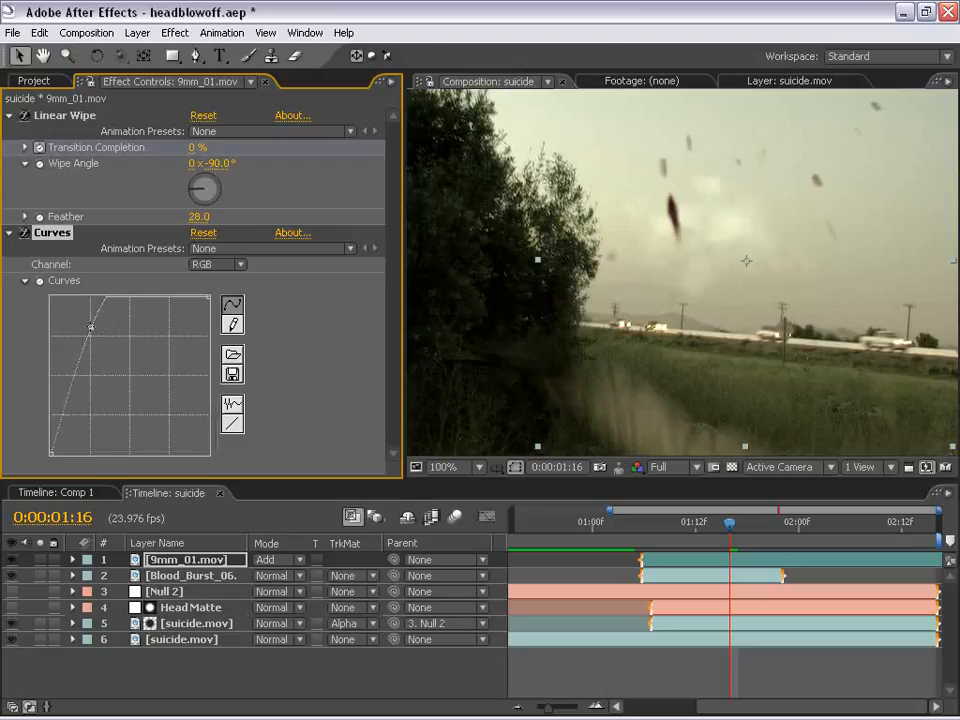
Step: Step back through the neighbouring frames and run a preview to examine the brightened smoke
{"action": "key", "text": "Page_Down"}
{"action": "key", "text": "Page_Up"}
{"action": "key", "text": "Page_Up"}
{"action": "key", "text": "Page_Up"}
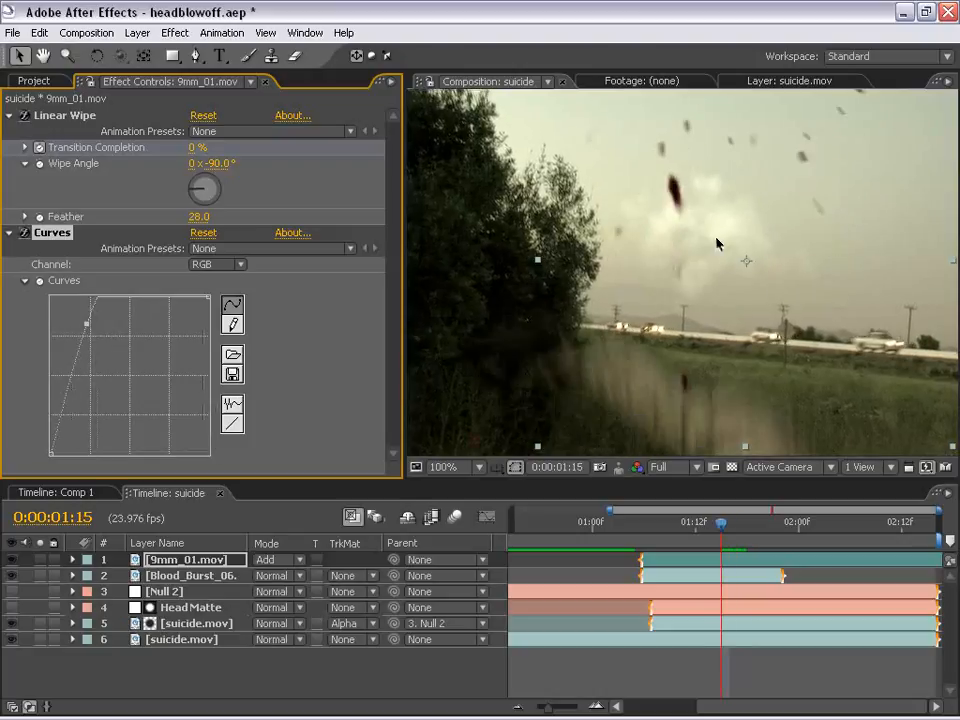
{"action": "key", "text": "Page_Down"}
{"action": "key", "text": "Page_Up"}
{"action": "left_click_drag", "start_coordinate": [712, 521], "coordinate": [696, 519]}
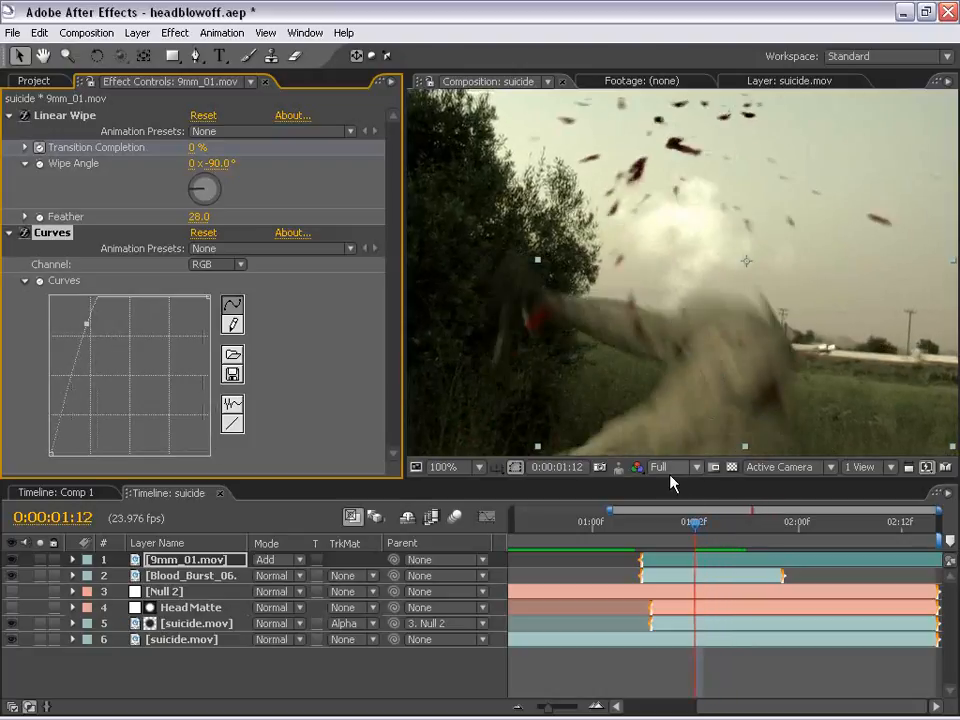
{"action": "key", "text": "KP_0"}
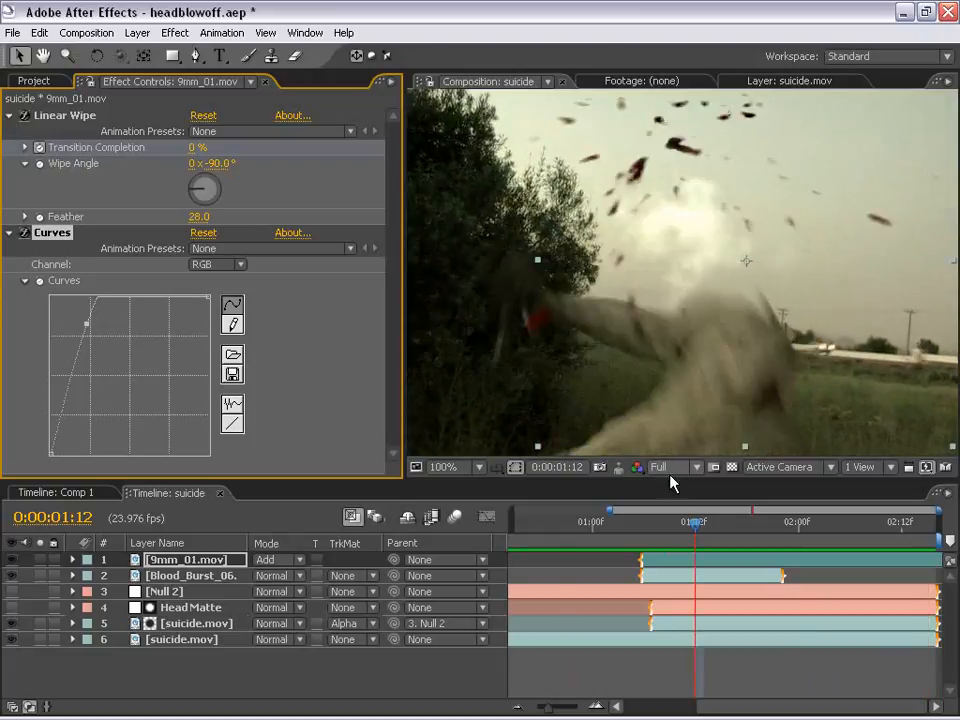
Step: Parent the 9mm_01.mov layer to Null 2 at 0:00:01:08, and rename the null layer Tracking Data
{"action": "left_click", "coordinate": [663, 522]}
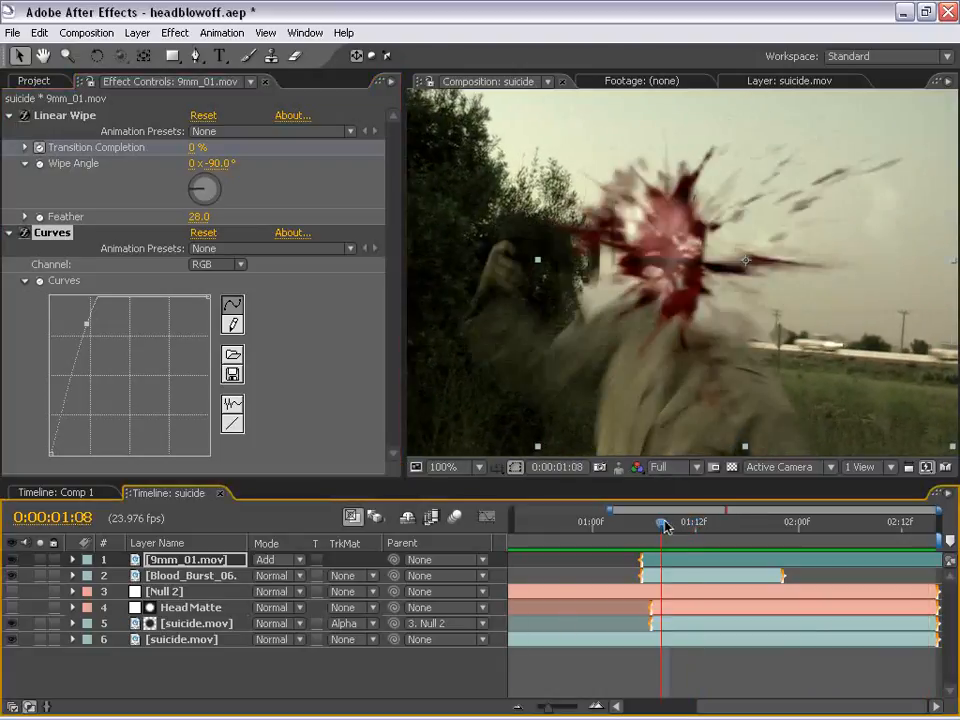
{"action": "left_click_drag", "start_coordinate": [392, 560], "coordinate": [168, 595]}
{"action": "left_click", "coordinate": [166, 592]}
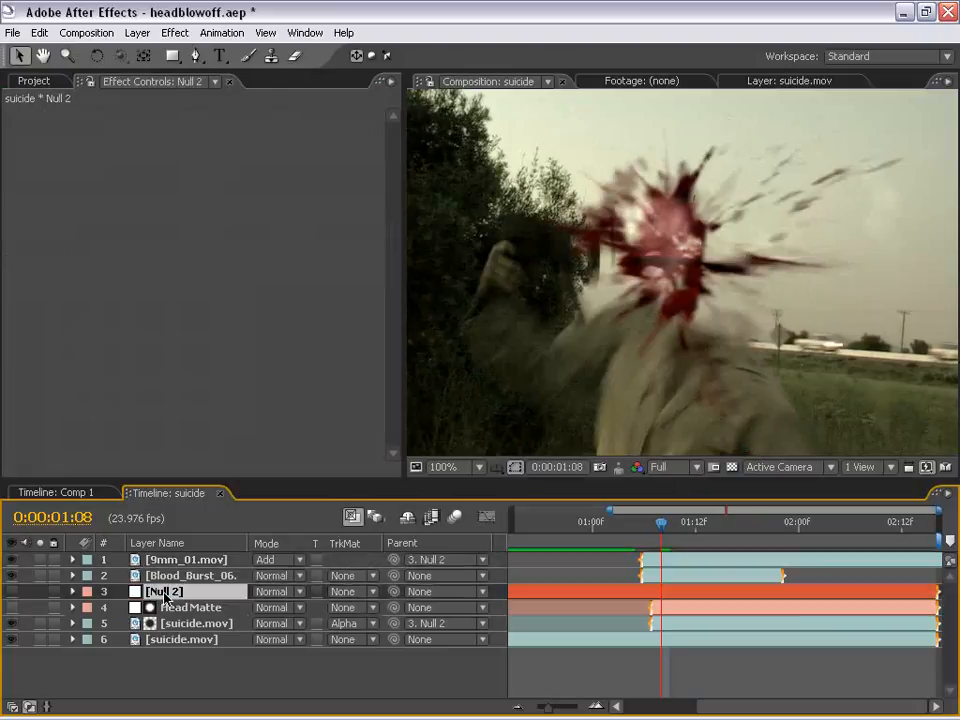
{"action": "key", "text": "Return"}
{"action": "type", "text": "Tracking Data"}
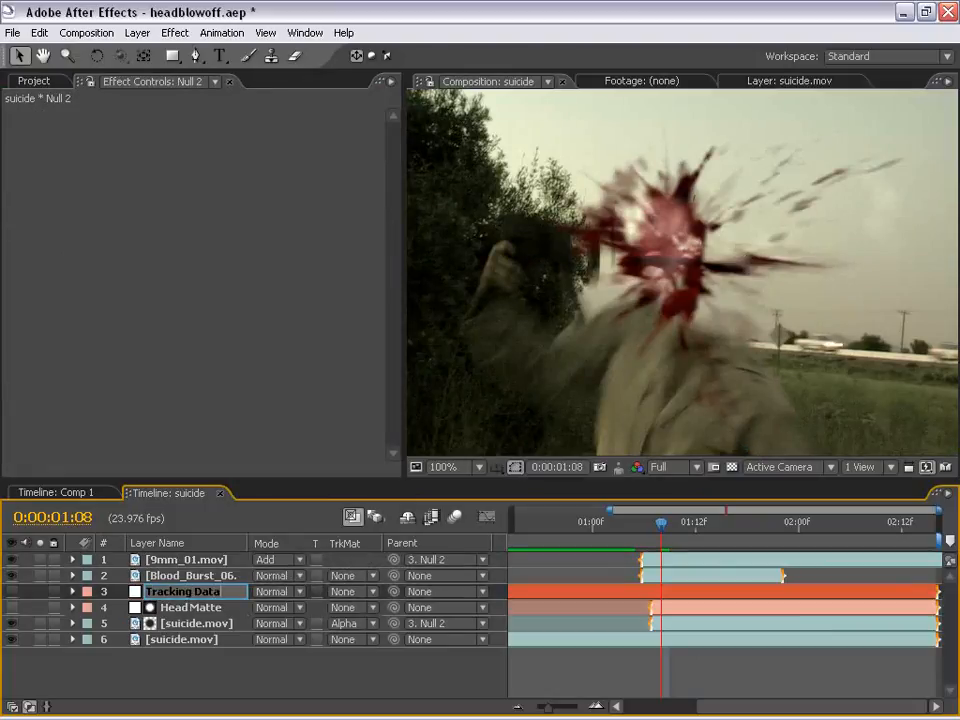
{"action": "key", "text": "Return"}
Step: Preview the shot and lower the RGB curve point in Curves on 9mm_01.mov for a gentler smoke brightening
{"action": "key", "text": "grave"}
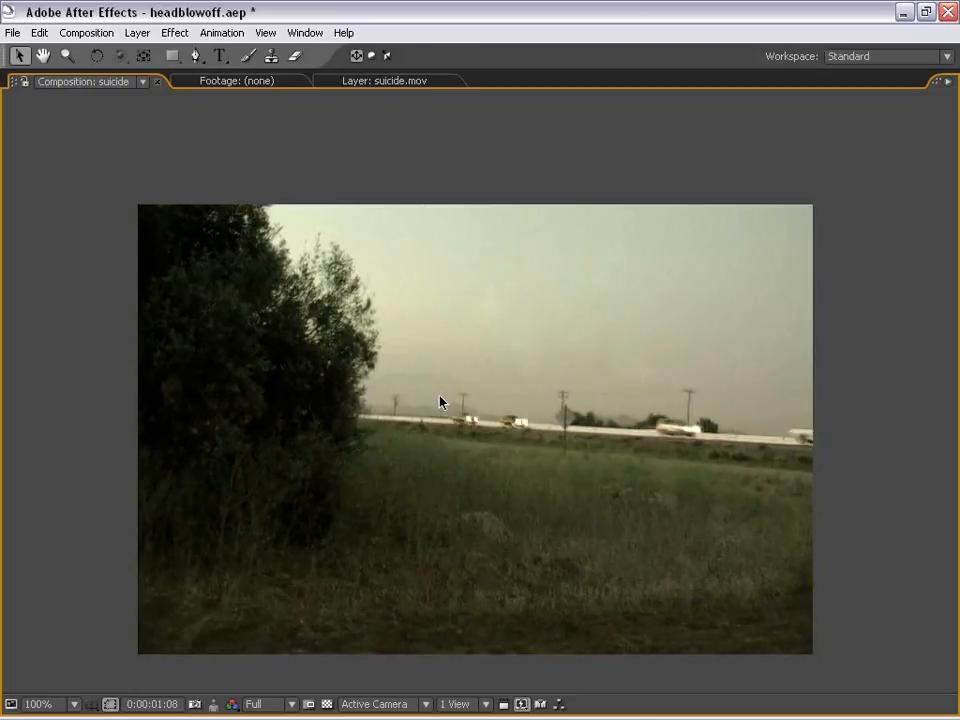
{"action": "key", "text": "space"}
{"action": "key", "text": "grave"}
{"action": "scroll", "coordinate": [513, 326], "scroll_direction": "down", "scroll_amount": 1}
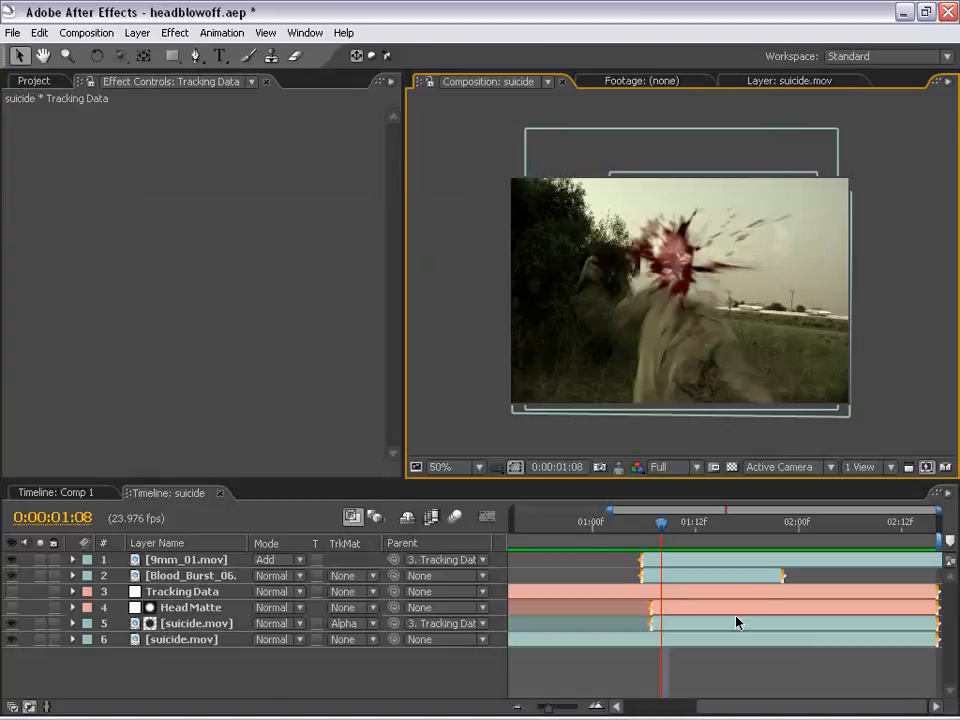
{"action": "left_click", "coordinate": [653, 562]}
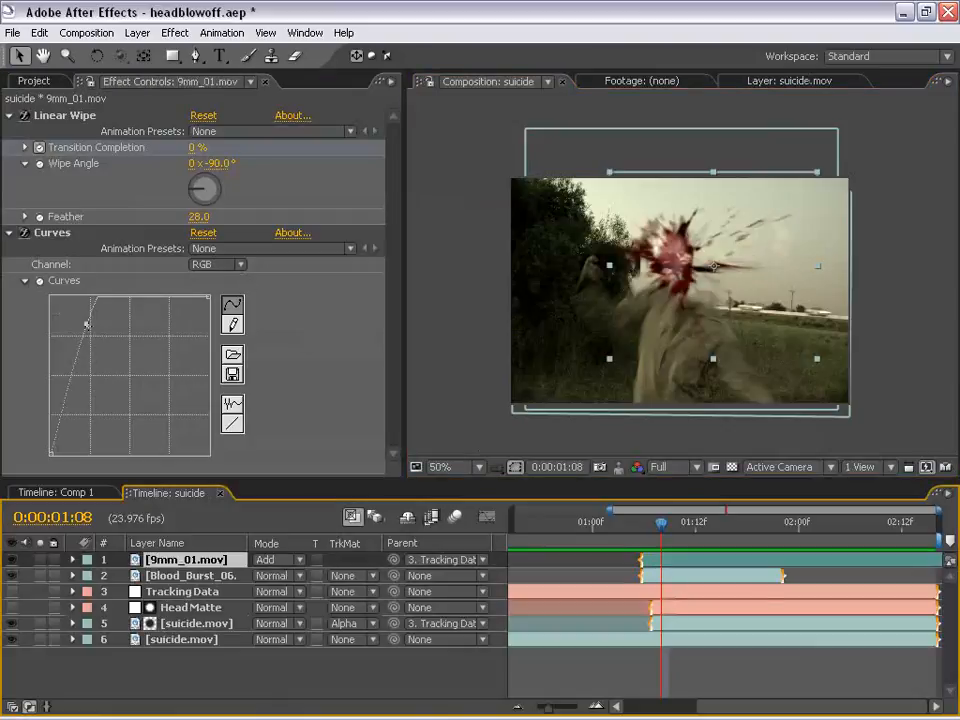
{"action": "left_click_drag", "start_coordinate": [87, 325], "coordinate": [118, 347]}
{"action": "key", "text": "grave"}
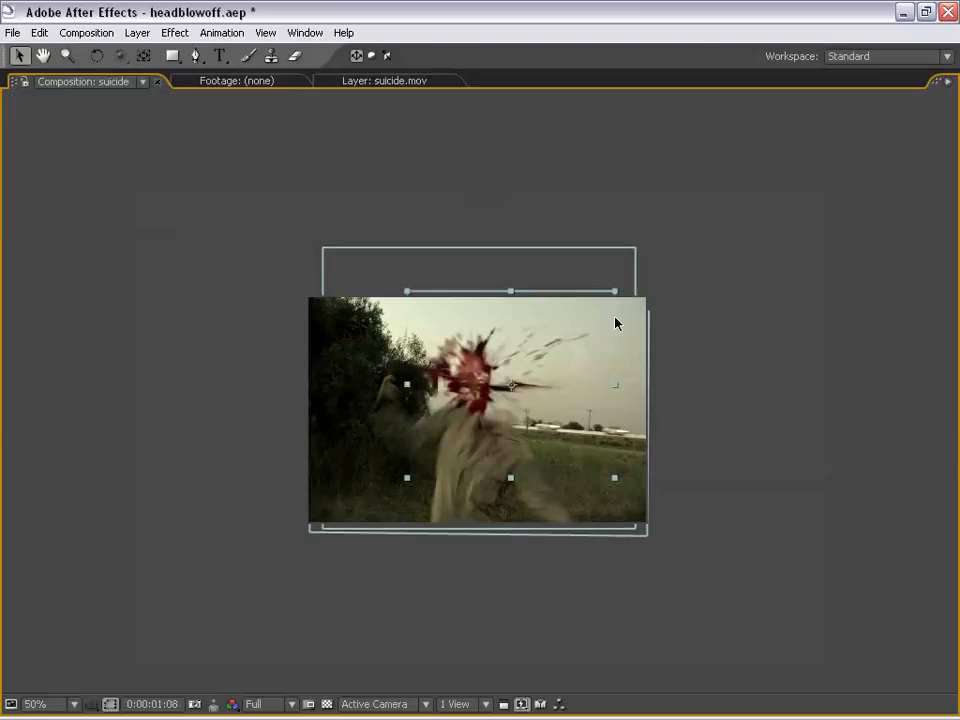
{"action": "key", "text": "space"}
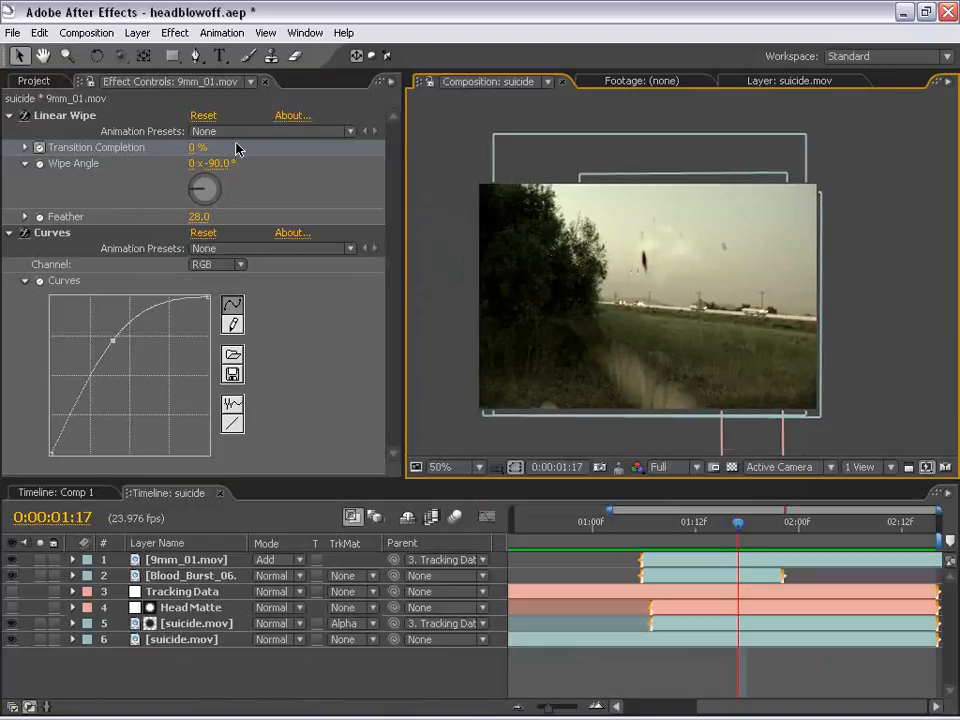
Step: Browse to the Fog folder in Adobe Bridge, compare the clips, and import Fog_04.mov into the After Effects project
{"action": "left_click", "coordinate": [13, 32]}
{"action": "left_click", "coordinate": [40, 99]}
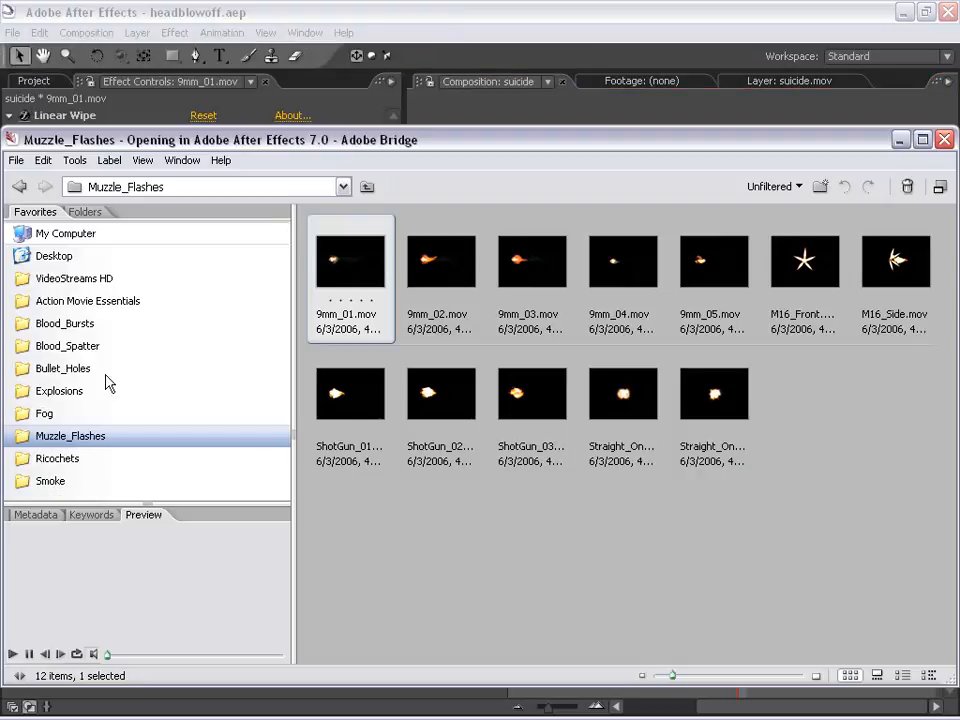
{"action": "left_click", "coordinate": [45, 414]}
{"action": "left_click", "coordinate": [628, 274]}
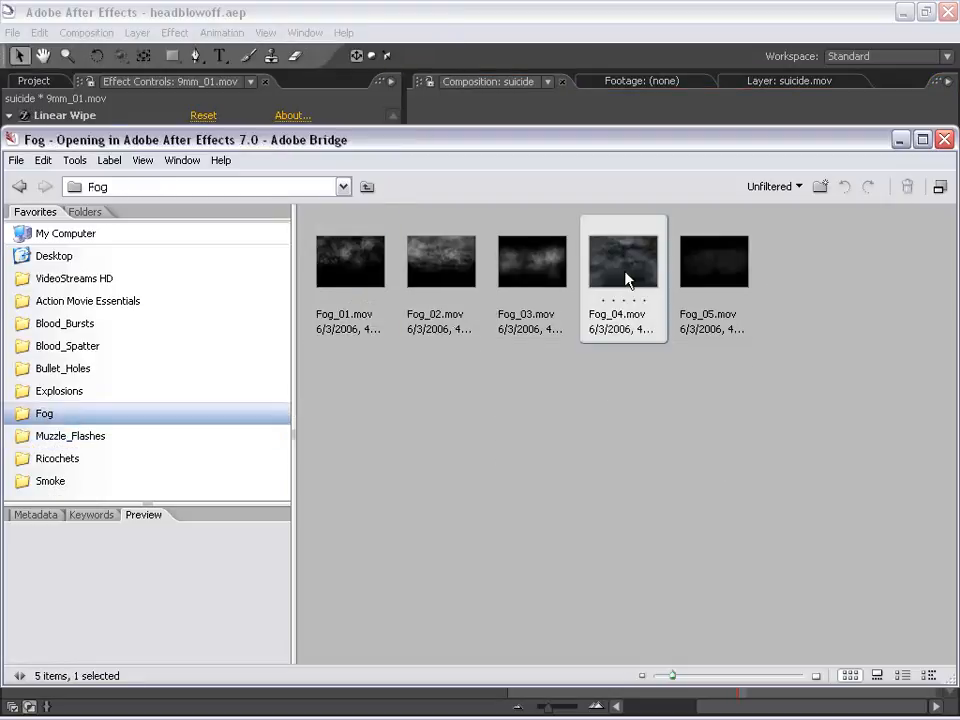
{"action": "left_click", "coordinate": [532, 266]}
{"action": "key", "text": "Left"}
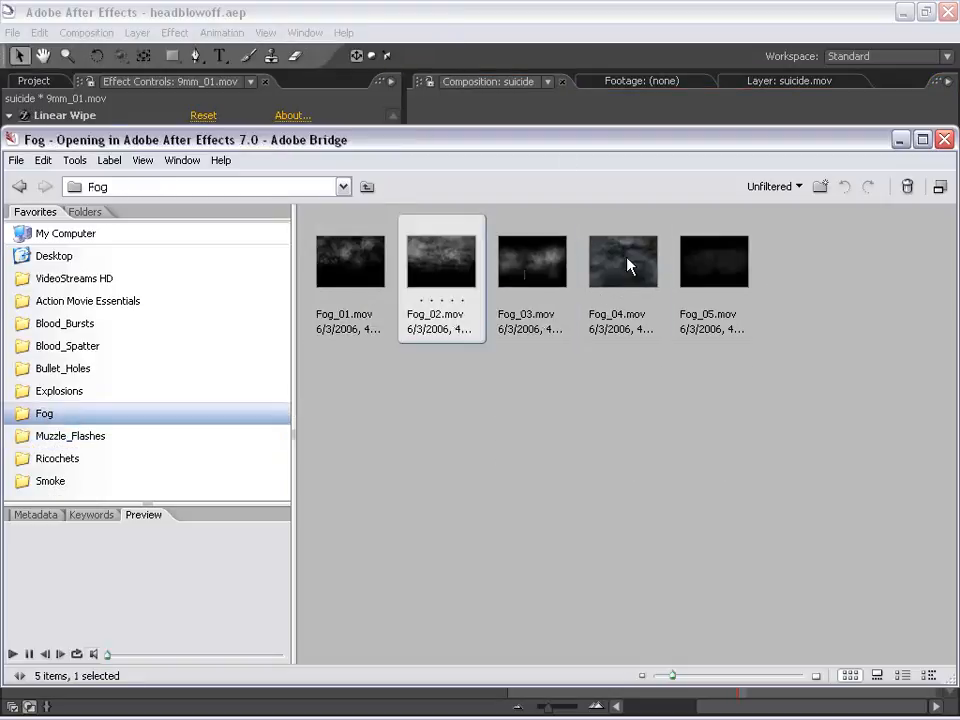
{"action": "key", "text": "Left"}
{"action": "left_click", "coordinate": [621, 284]}
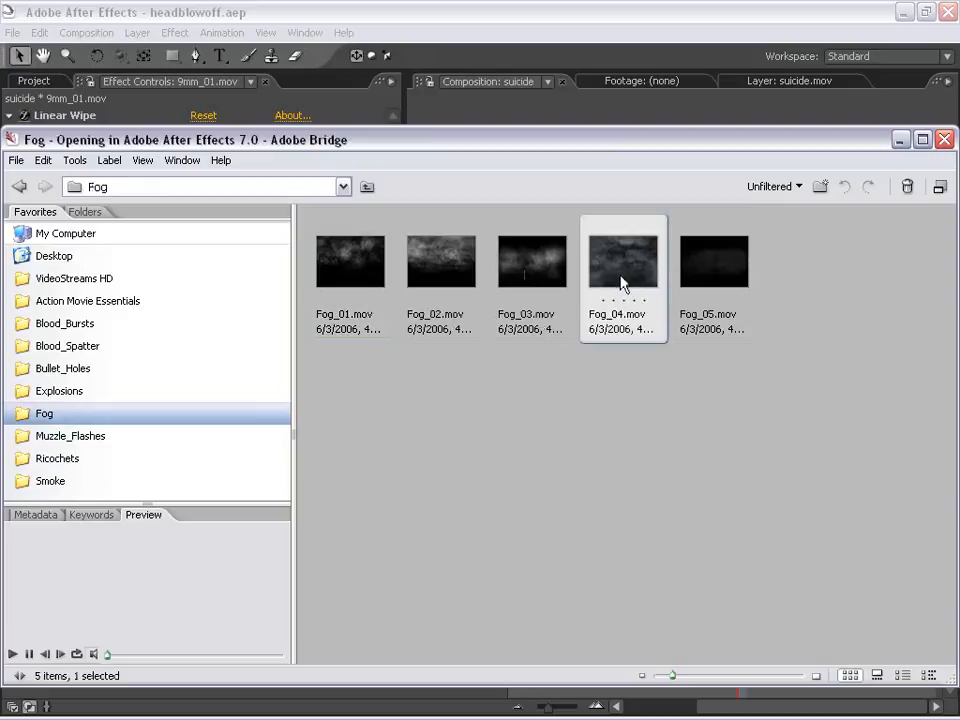
{"action": "double_click", "coordinate": [621, 284]}
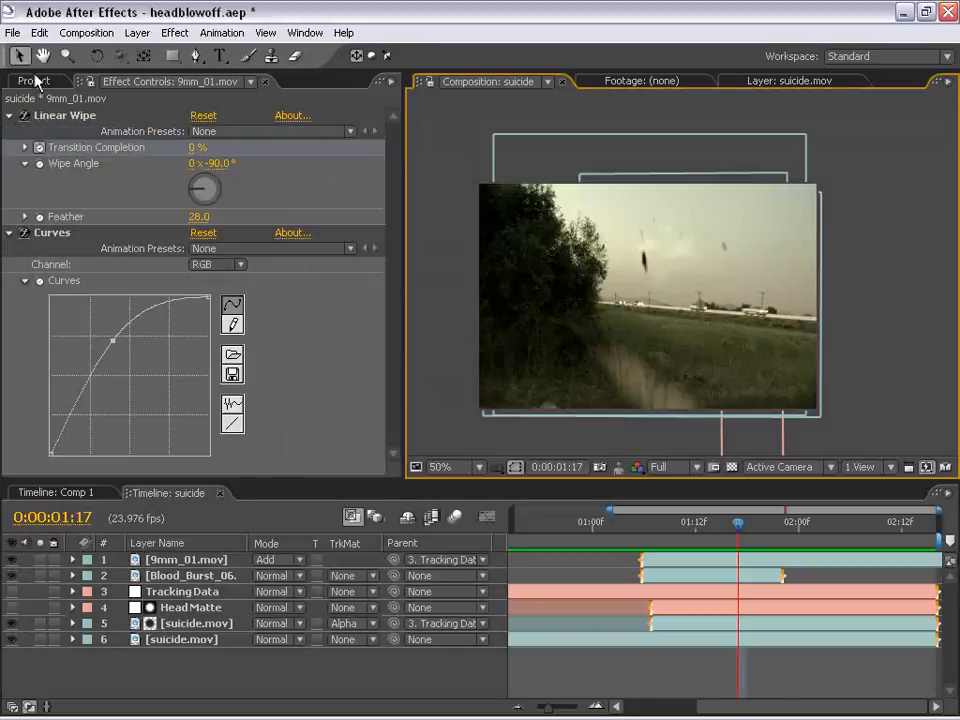
Step: Add Fog_04.mov as the top layer starting at 0:00:01:07 and scale it up to about 135% to cover the frame
{"action": "left_click", "coordinate": [35, 83]}
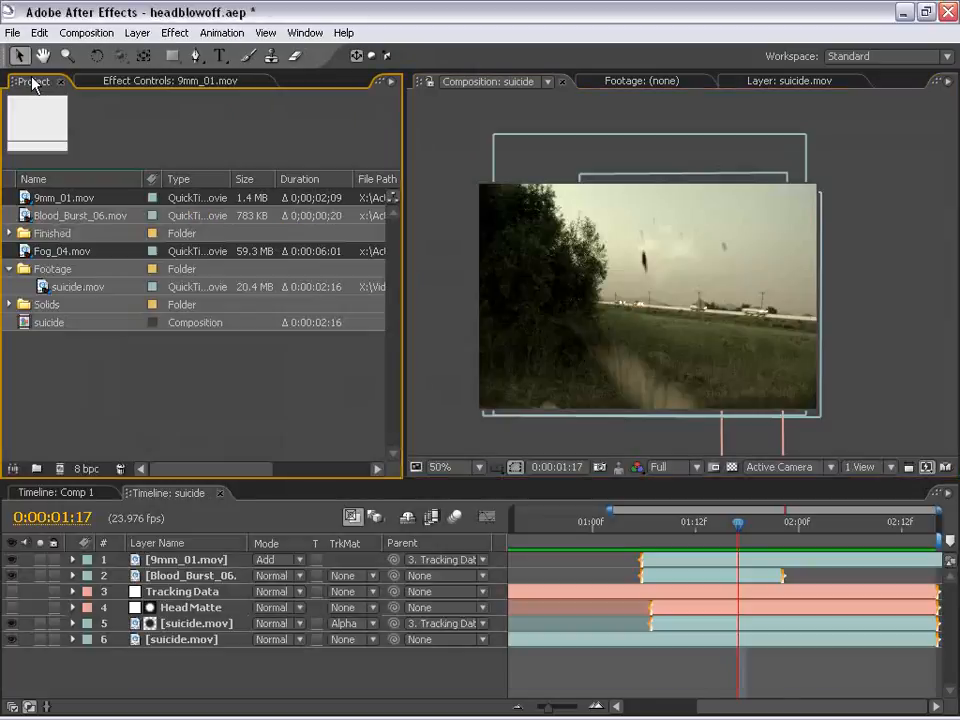
{"action": "left_click", "coordinate": [97, 369]}
{"action": "left_click", "coordinate": [40, 253]}
{"action": "left_click", "coordinate": [37, 262]}
{"action": "left_click_drag", "start_coordinate": [29, 252], "coordinate": [650, 560]}
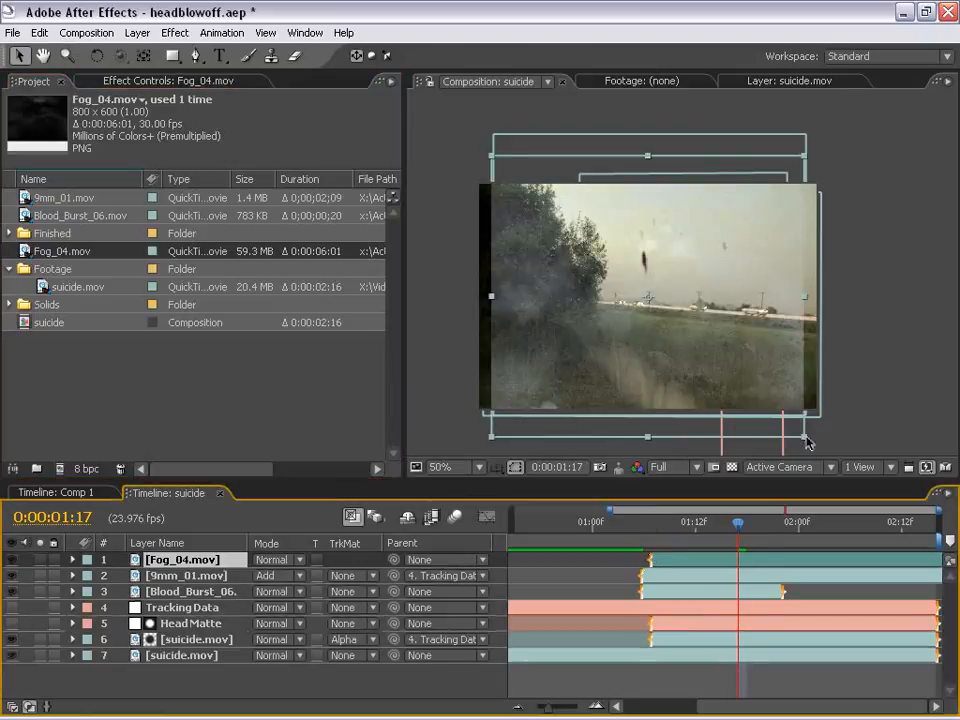
{"action": "left_click_drag", "start_coordinate": [808, 443], "coordinate": [884, 491]}
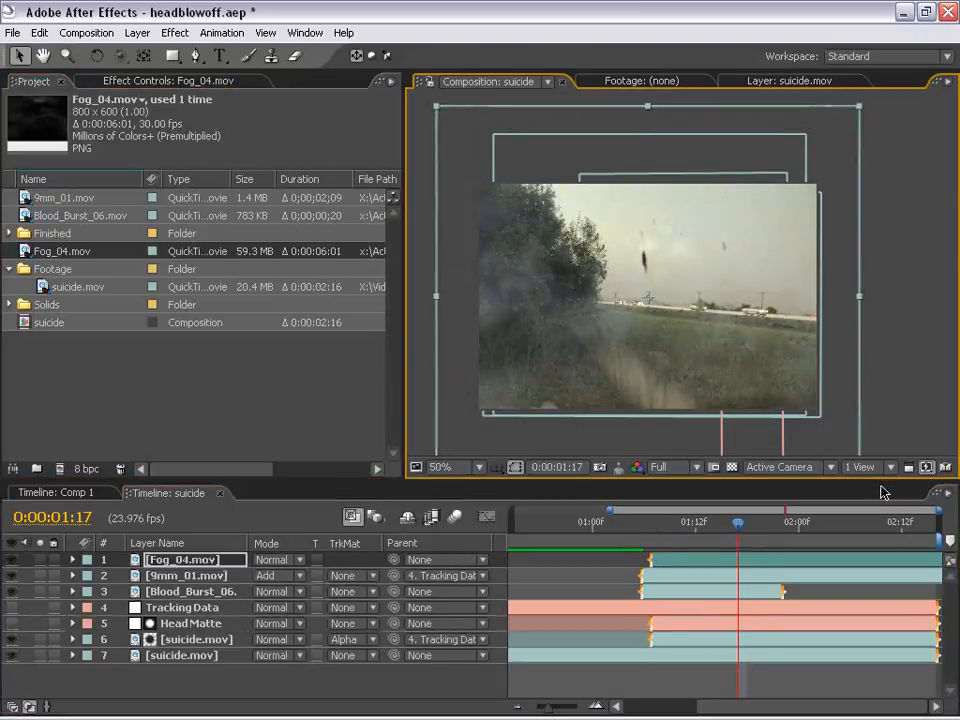
Step: Parent the Fog_04.mov layer to Tracking Data and view the composition enlarged
{"action": "left_click", "coordinate": [384, 563]}
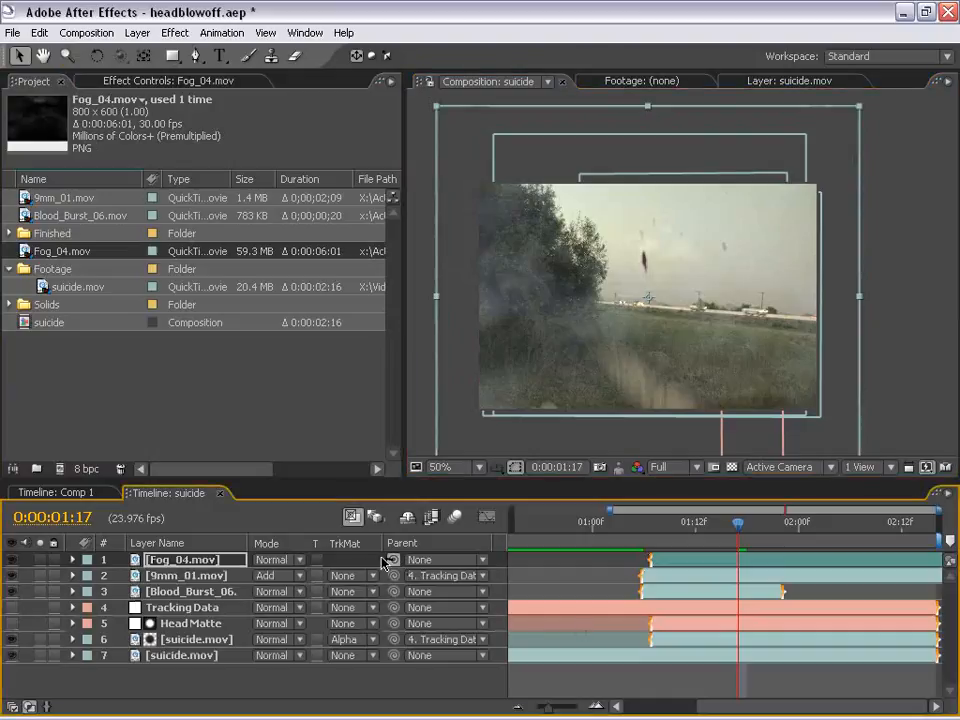
{"action": "left_click_drag", "start_coordinate": [384, 563], "coordinate": [200, 612]}
{"action": "key", "text": "grave"}
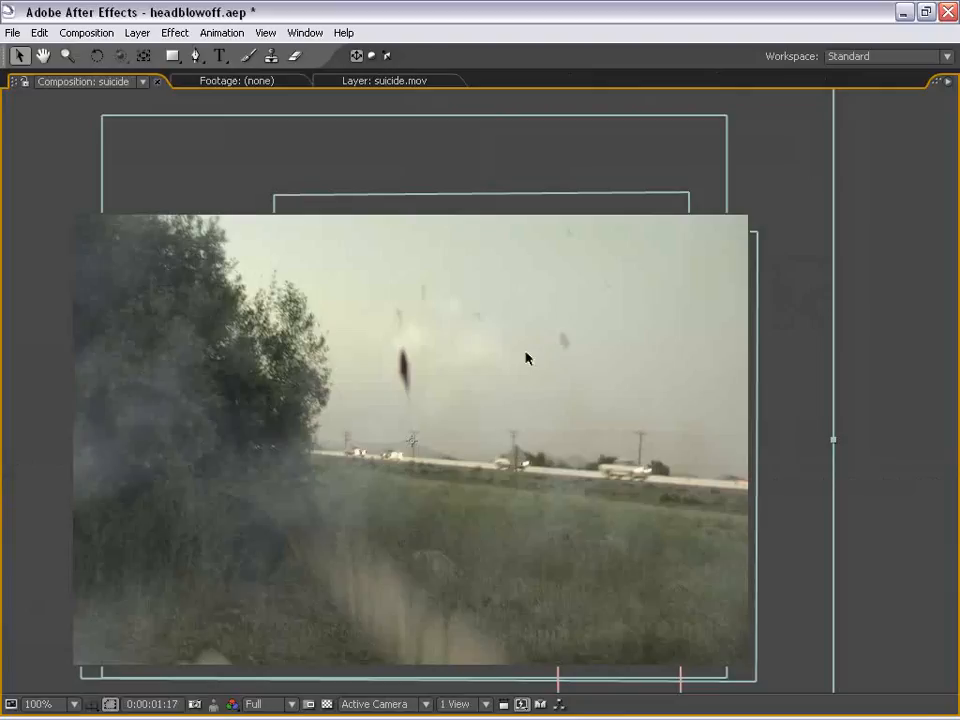
Step: Preview the fog in the shot and make the Fog_04.mov layer start at the beginning of the composition
{"action": "key", "text": "KP_0"}
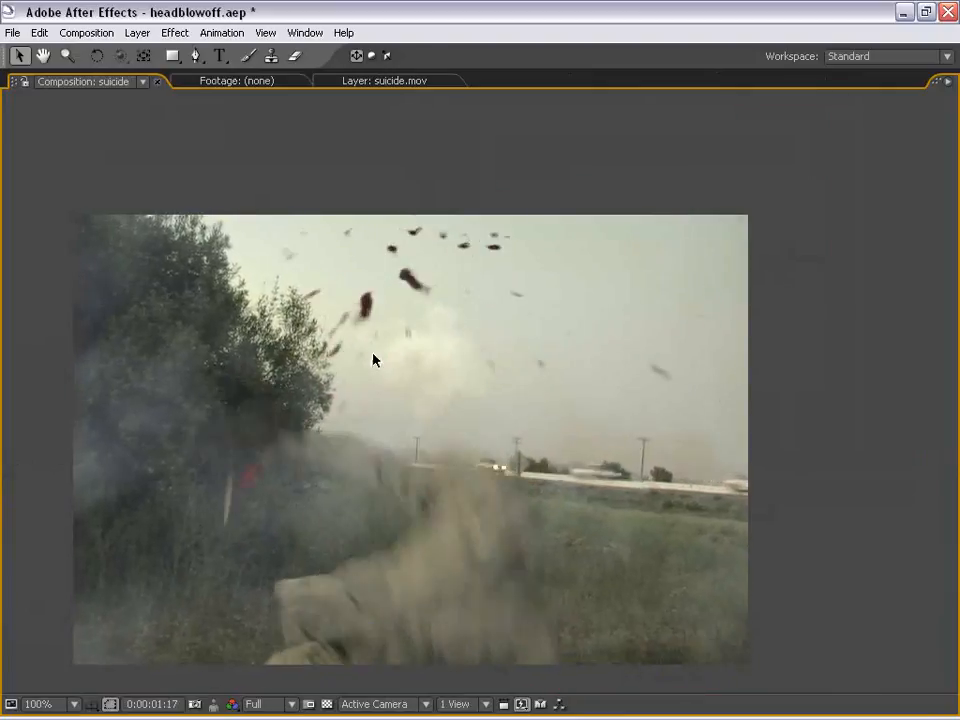
{"action": "key", "text": "space"}
{"action": "key", "text": "comma"}
{"action": "key", "text": "grave"}
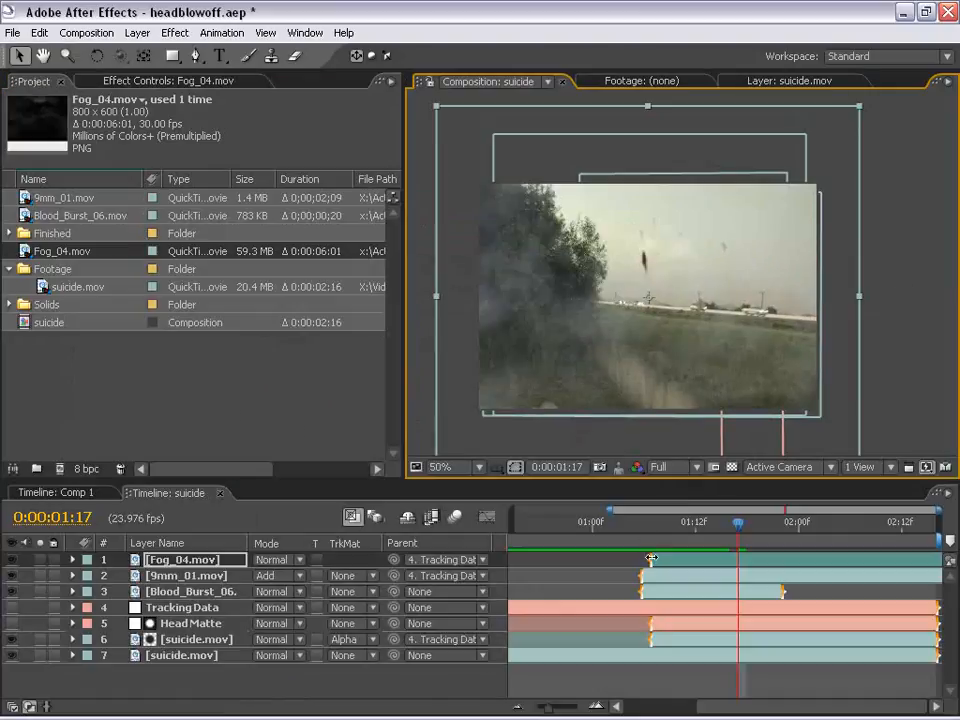
{"action": "key", "text": "minus"}
{"action": "left_click_drag", "start_coordinate": [718, 561], "coordinate": [524, 567]}
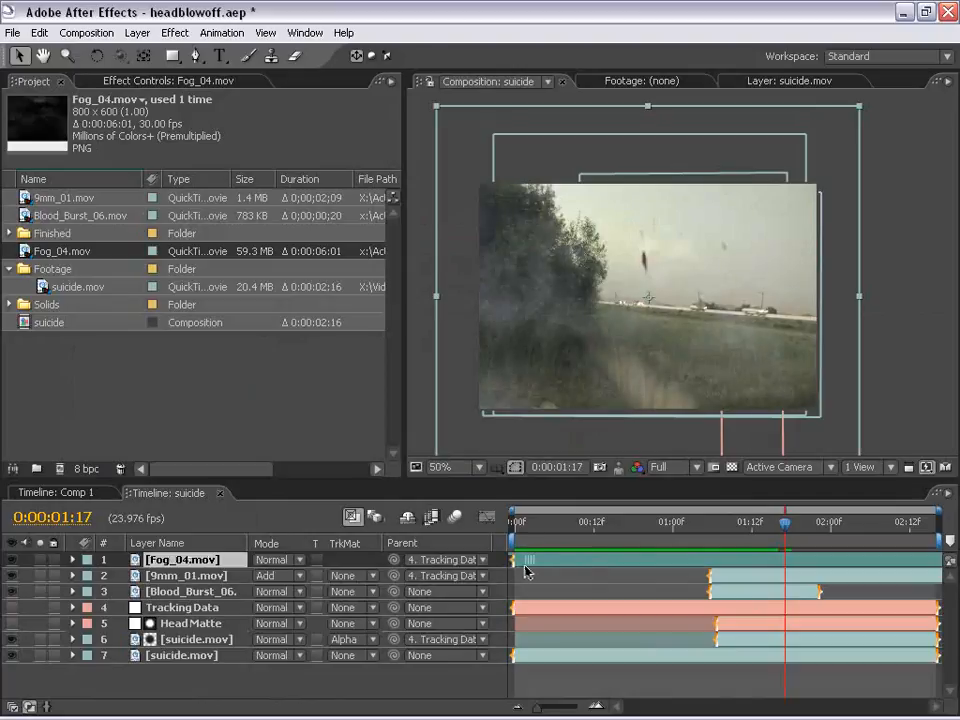
Step: Preview the enlarged composition to examine how the fog looks across the whole shot
{"action": "key", "text": "grave"}
{"action": "key", "text": "period"}
{"action": "key", "text": "space"}
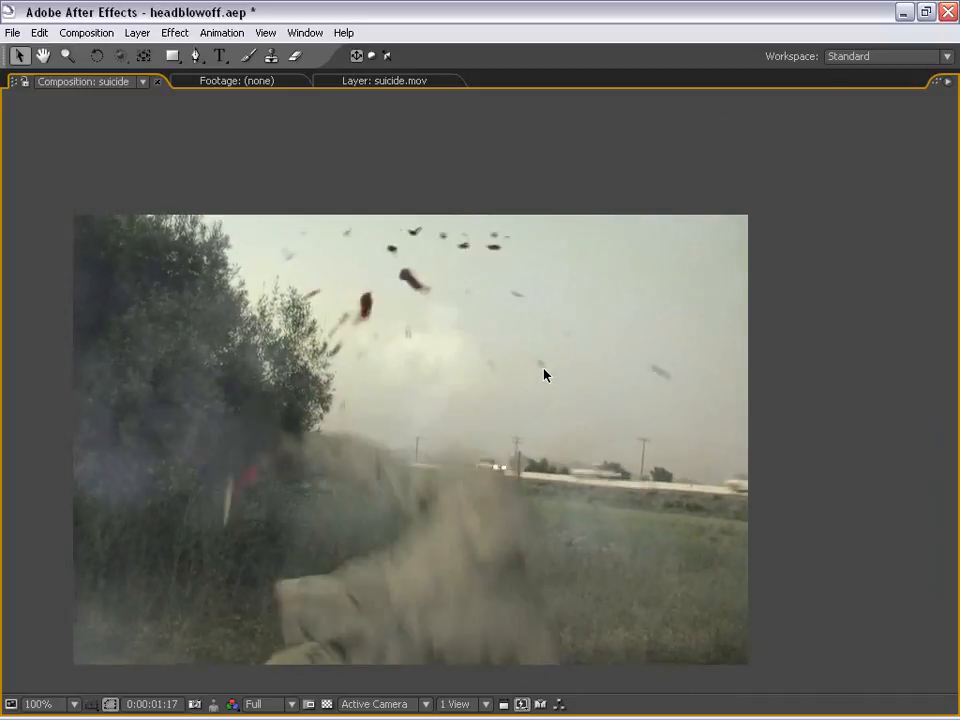
{"action": "key", "text": "space"}
{"action": "key", "text": "grave"}
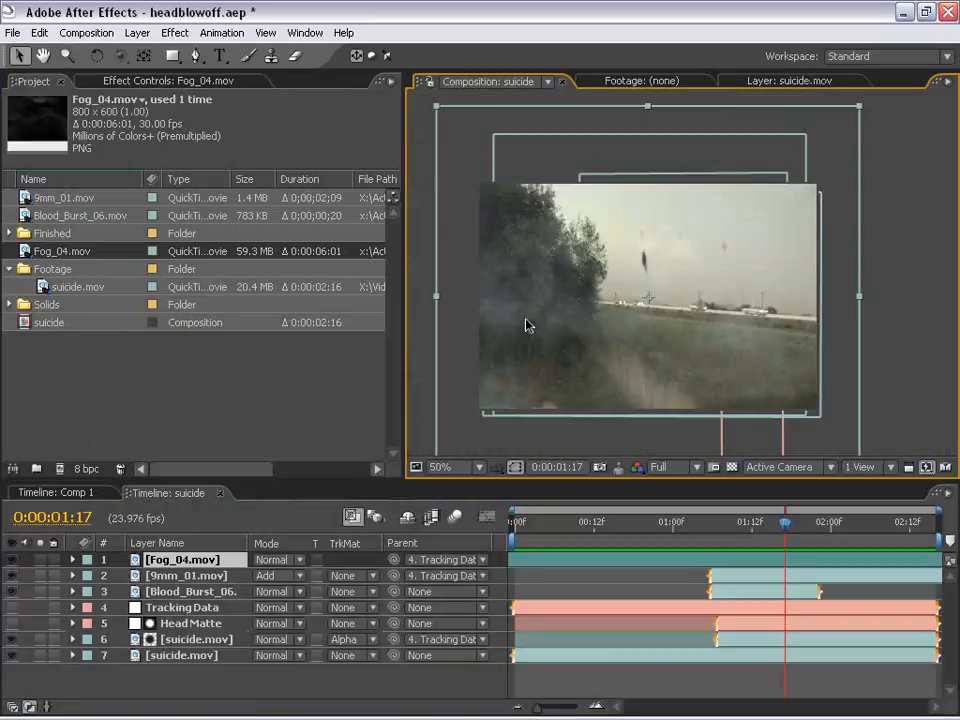
Step: Draw a wide rectangular mask on Fog_04.mov covering the lower part of the frame and feather it by 179 pixels
{"action": "left_click_drag", "start_coordinate": [662, 360], "coordinate": [657, 340]}
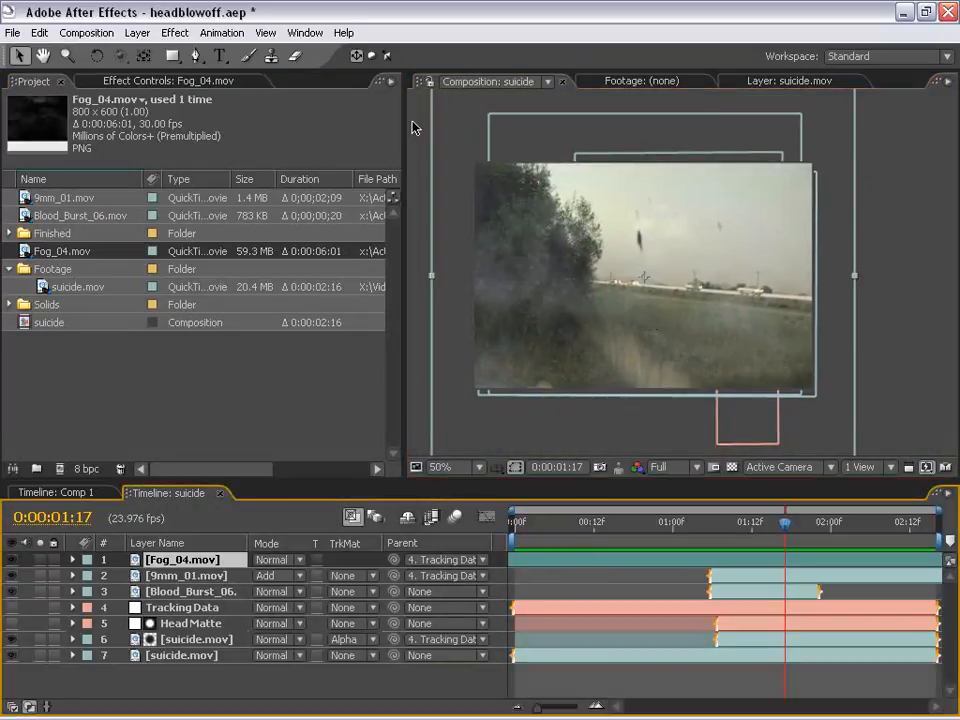
{"action": "left_click", "coordinate": [172, 56]}
{"action": "key", "text": "comma"}
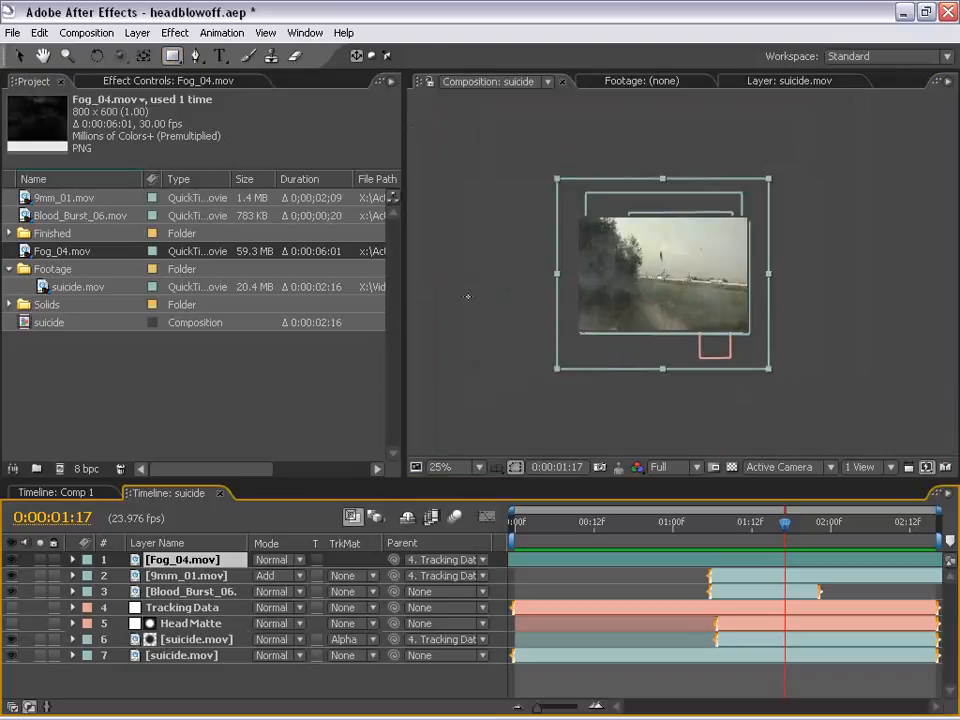
{"action": "left_click_drag", "start_coordinate": [434, 284], "coordinate": [911, 437]}
{"action": "key", "text": "f"}
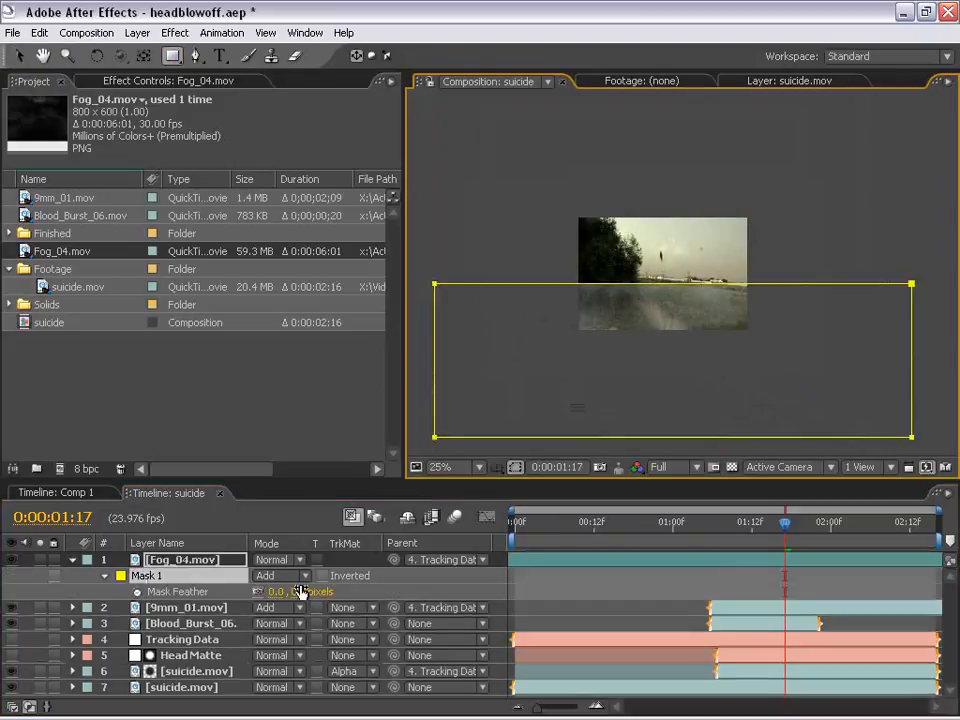
{"action": "left_click_drag", "start_coordinate": [302, 591], "coordinate": [480, 592]}
{"action": "left_click", "coordinate": [526, 592]}
Step: Preview the composition enlarged at 50% and 100% to examine how the masked fog blends into the ground area
{"action": "key", "text": "v"}
{"action": "key", "text": "period"}
{"action": "key", "text": "grave"}
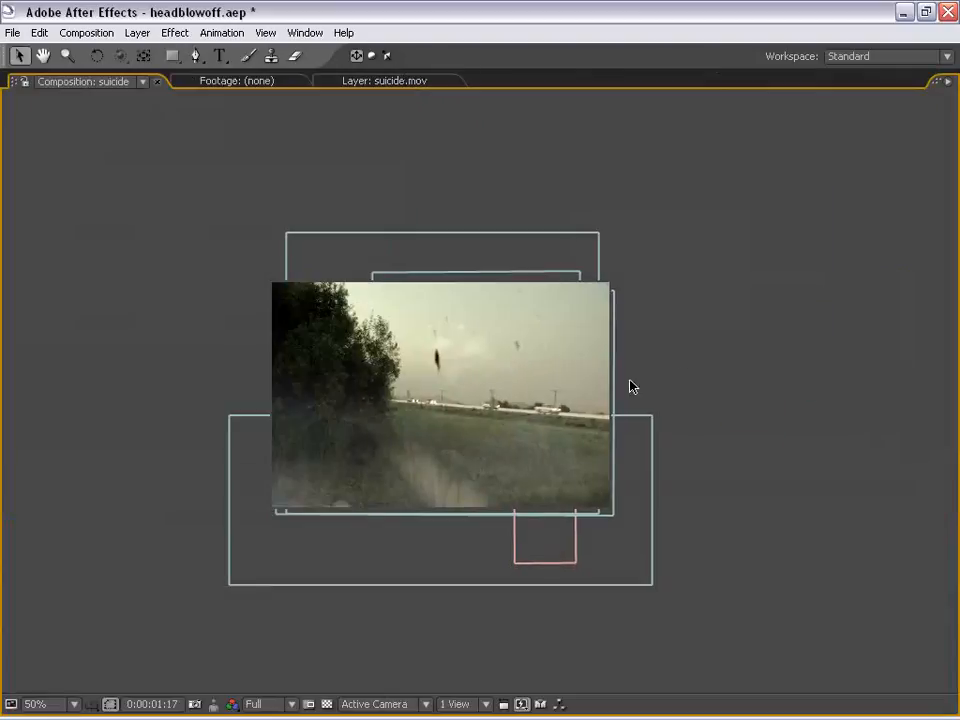
{"action": "key", "text": "space"}
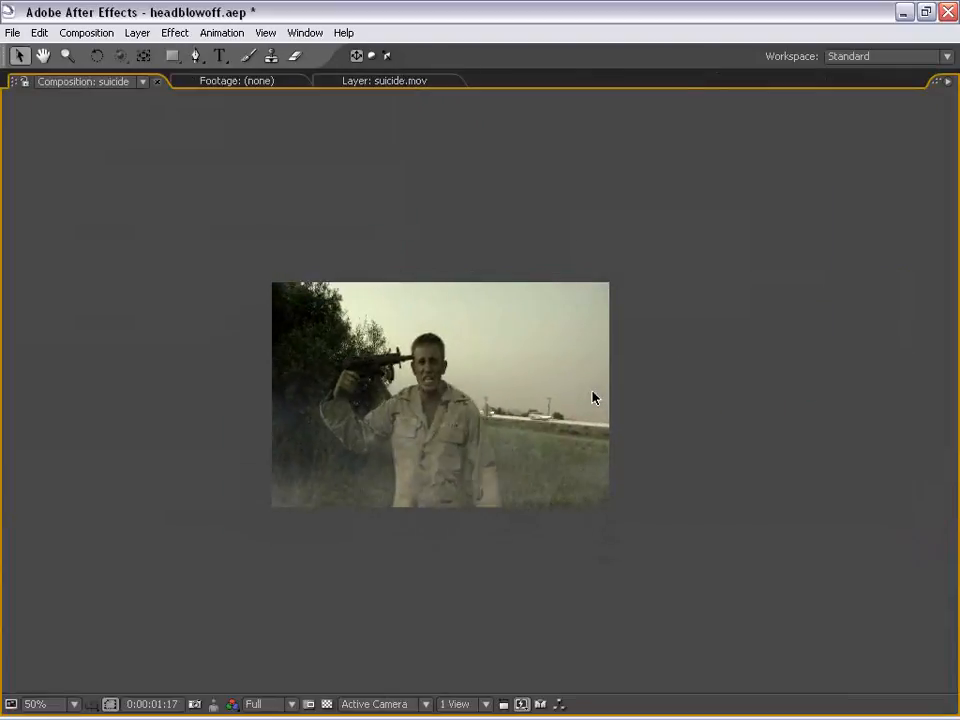
{"action": "key", "text": "space"}
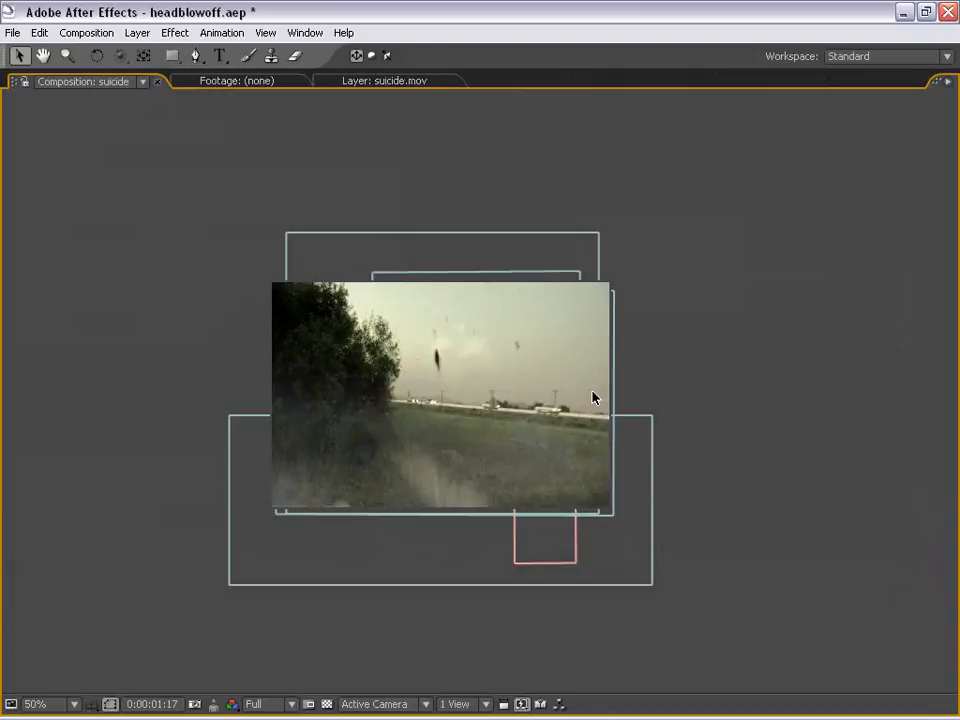
{"action": "key", "text": "space"}
{"action": "key", "text": "space"}
{"action": "scroll", "coordinate": [562, 379], "scroll_direction": "up", "scroll_amount": 1}
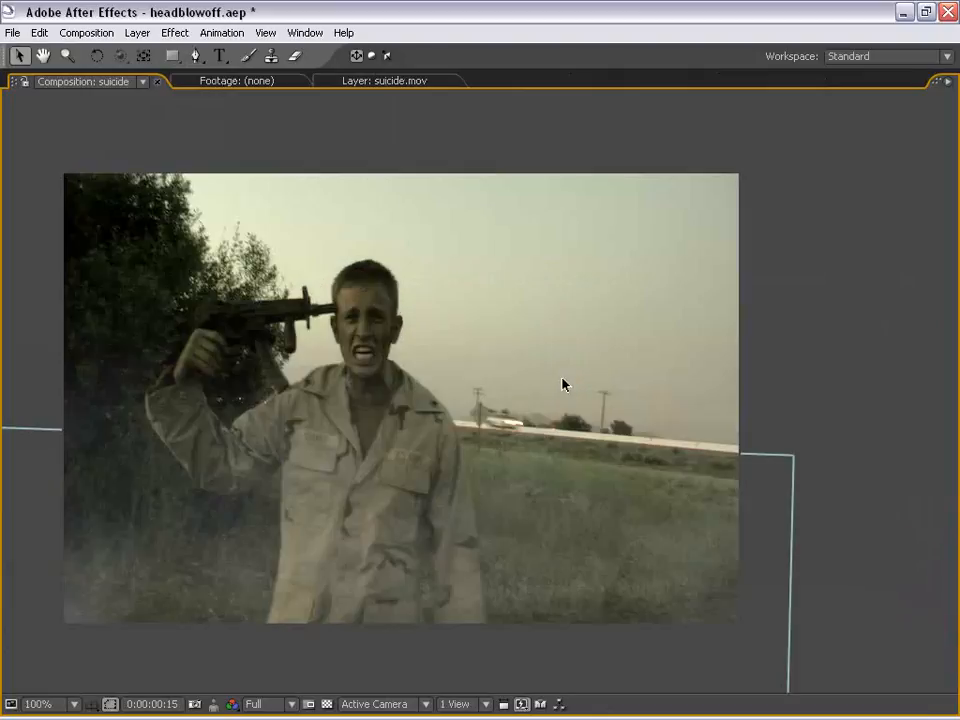
{"action": "key", "text": "space"}
{"action": "key", "text": "space"}
{"action": "left_click_drag", "start_coordinate": [562, 379], "coordinate": [614, 373]}
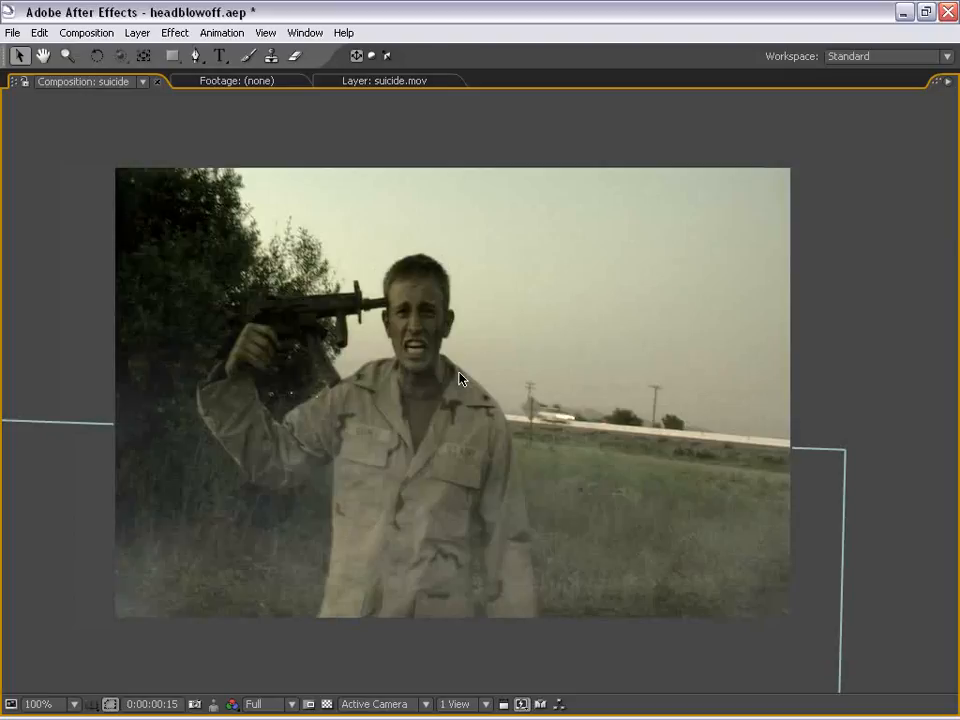
{"action": "key", "text": "grave"}
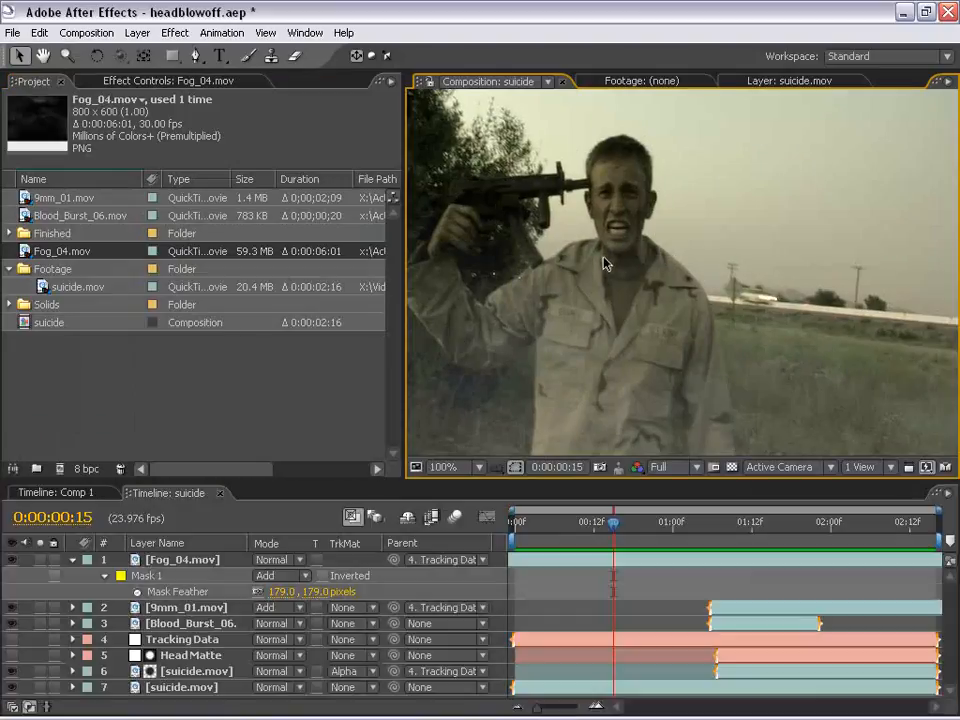
{"action": "scroll", "coordinate": [604, 262], "scroll_direction": "down", "scroll_amount": 1}
{"action": "left_click_drag", "start_coordinate": [686, 294], "coordinate": [637, 259]}
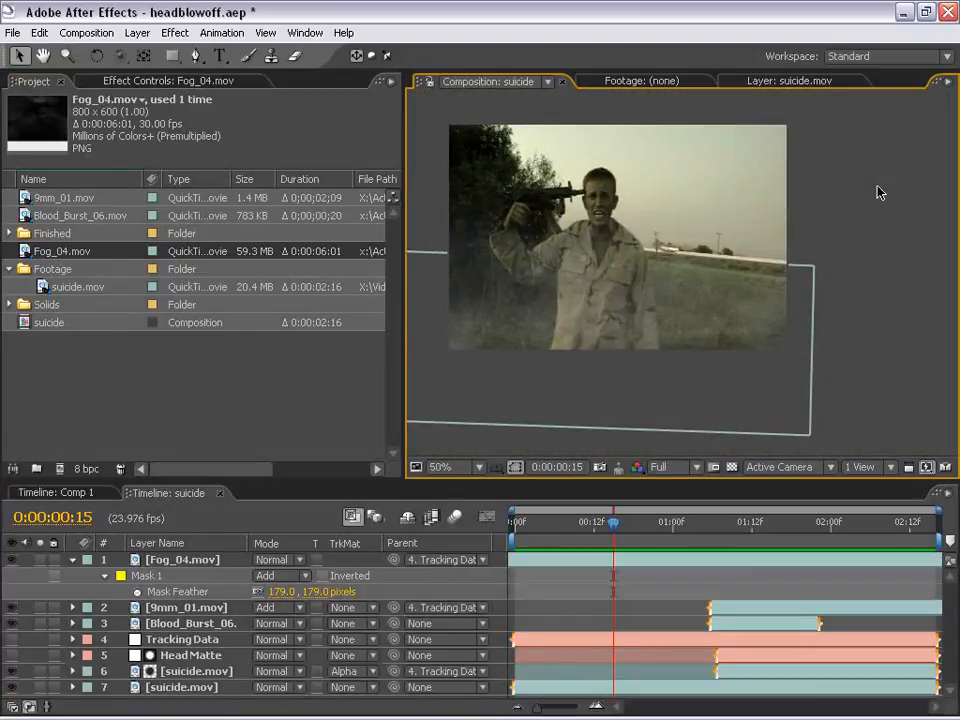